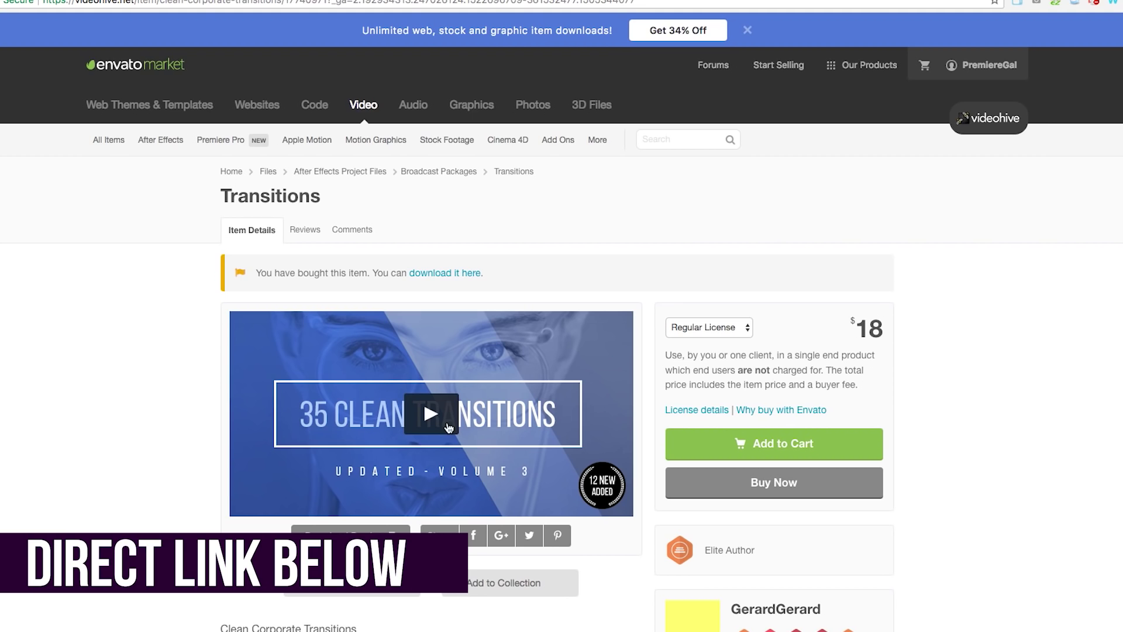
Step: Watch the 35 Clean Transitions preview video on VideoHive, then close the player
left_click(332, 436)
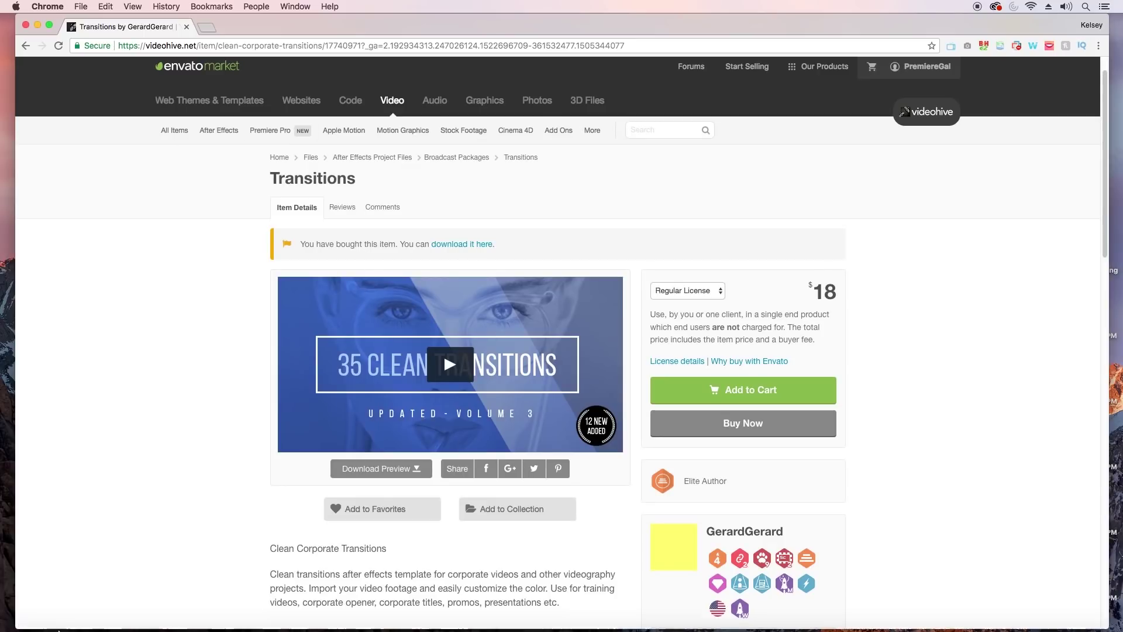
left_click(35, 616)
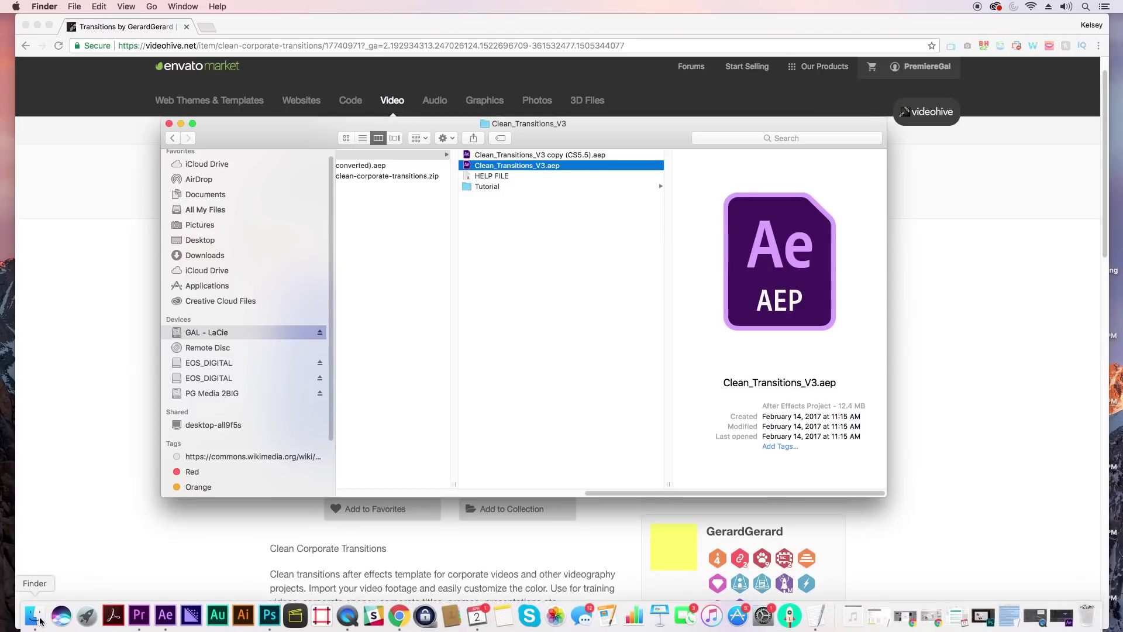
Step: Open Clean_Transitions_V3.aep from the downloaded Clean_Transitions_V3 folder in After Effects
left_click(375, 175)
scroll(669, 496, "left", 5)
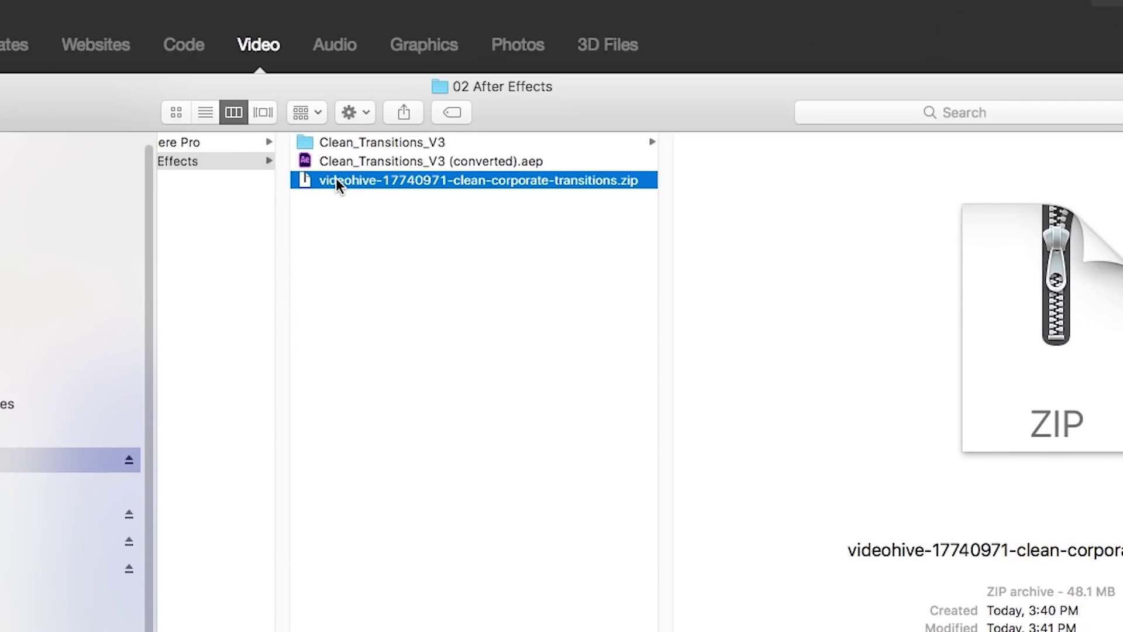
left_click(346, 142)
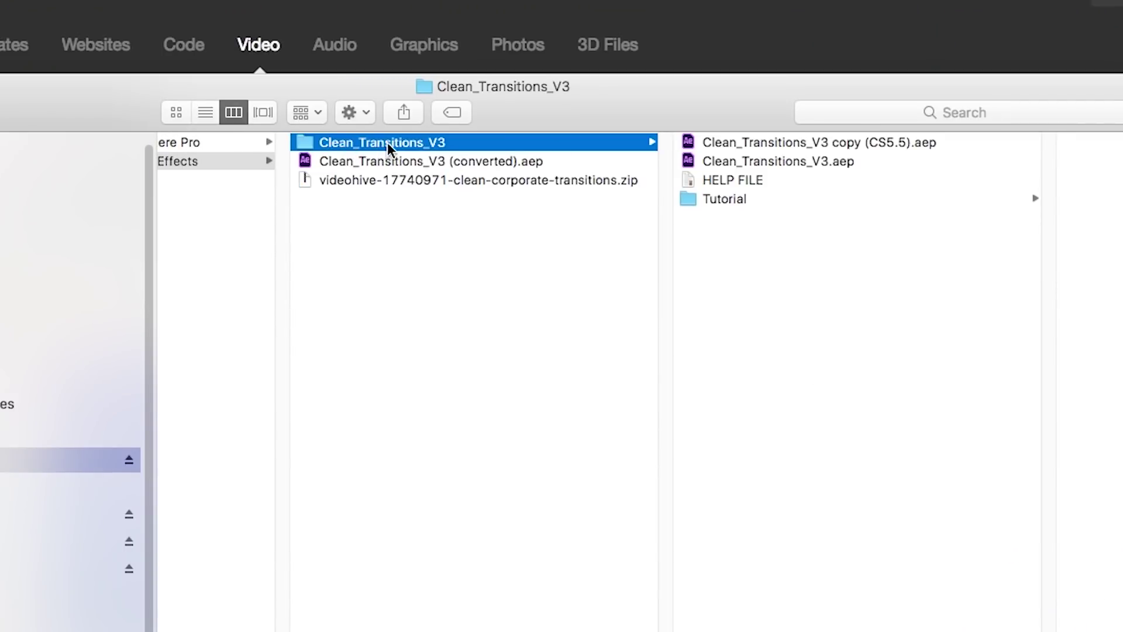
left_click(809, 143)
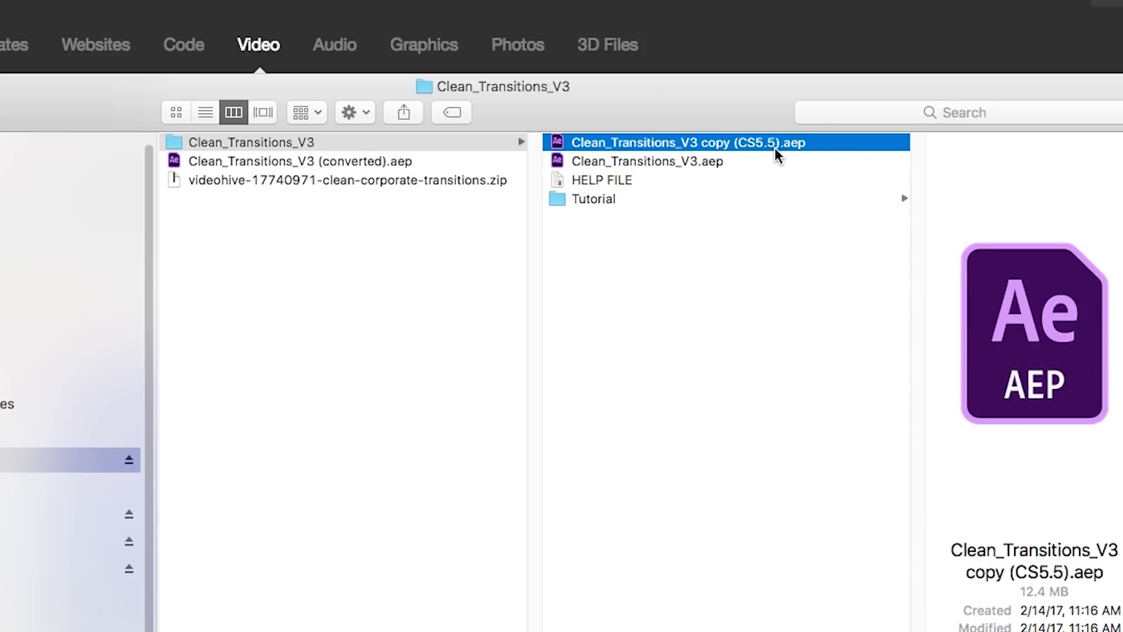
left_click(682, 162)
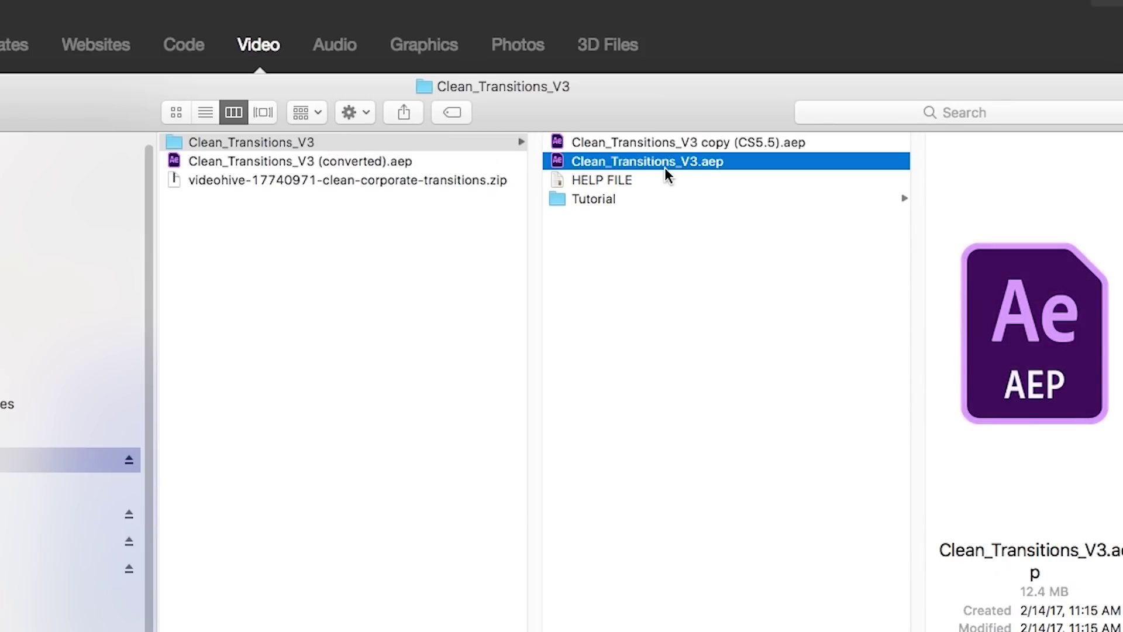
double_click(392, 161)
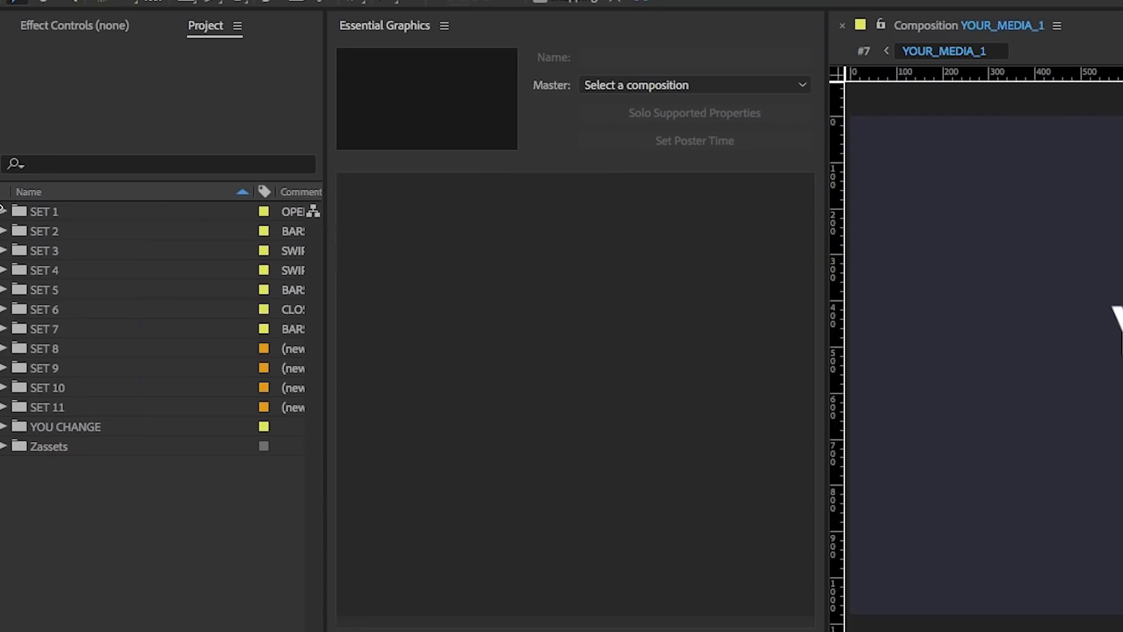
Step: Expand SET 1 and scrub composition #1 to preview its transition
left_click(3, 213)
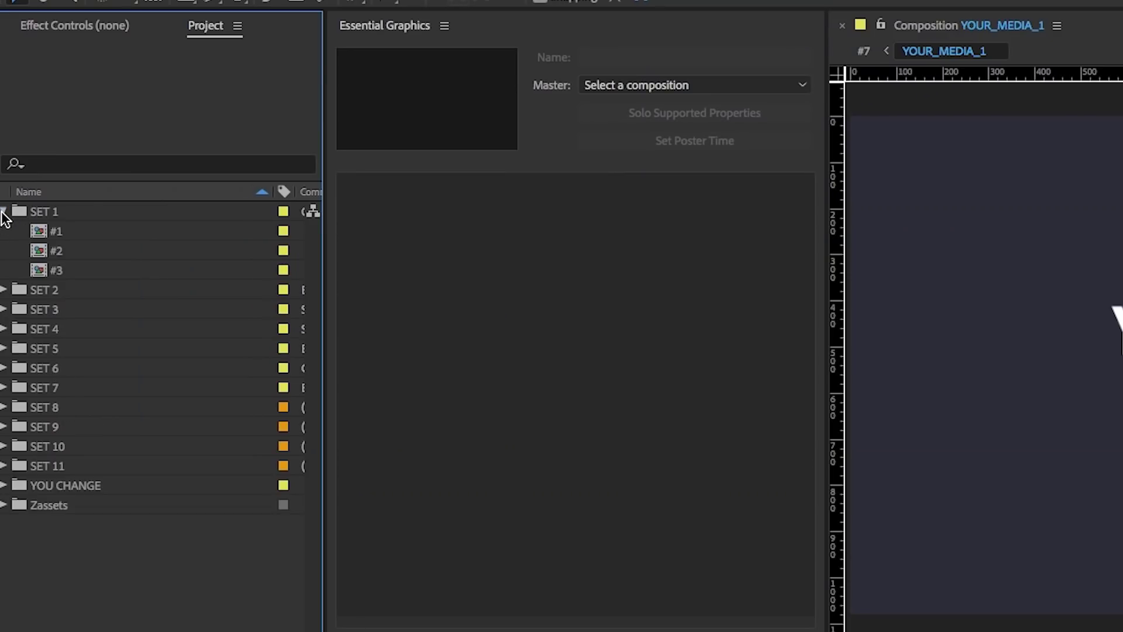
double_click(42, 231)
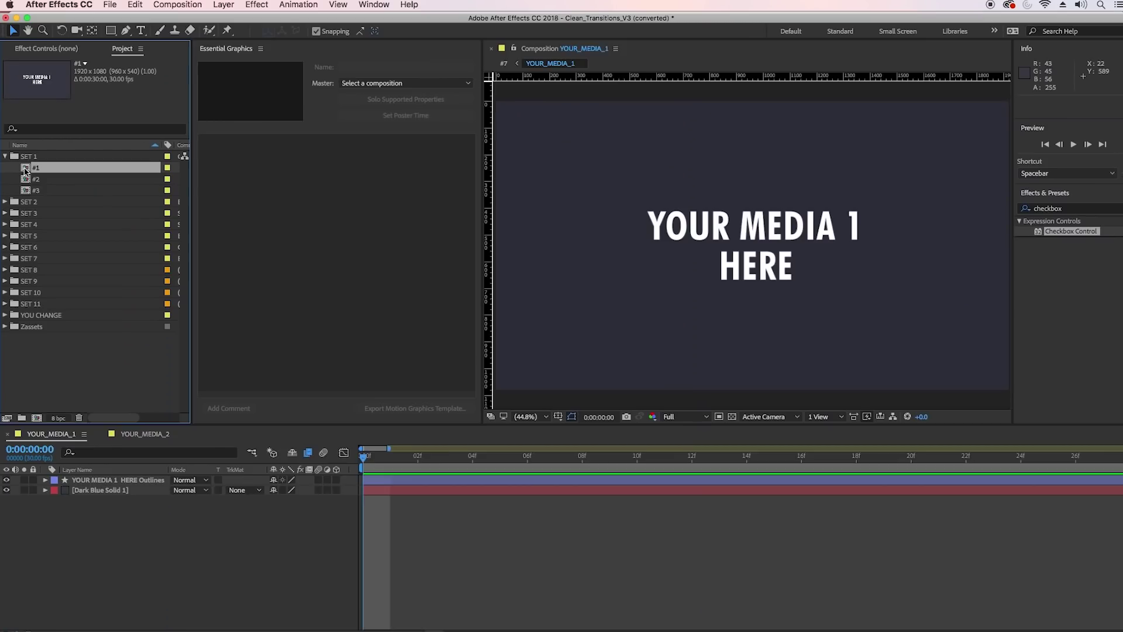
mouse_move(449, 458)
left_mouse_down()
mouse_move(731, 478)
mouse_move(447, 461)
left_mouse_up()
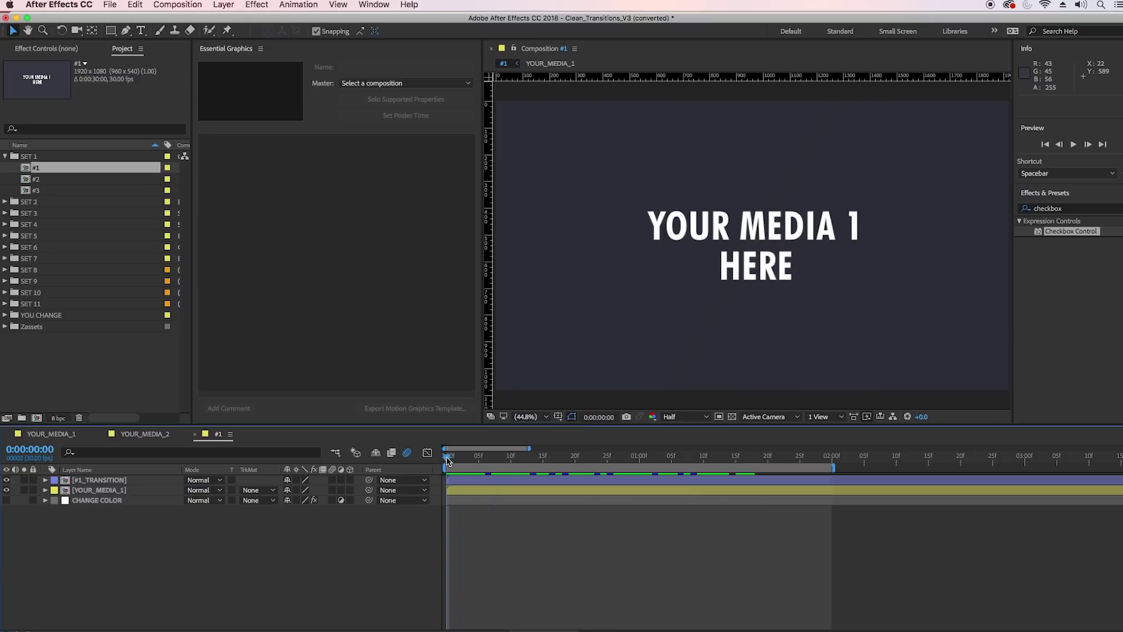
Step: Hide the YOUR MEDIA 1 HERE text and Dark Blue Solid 1 layers in YOUR_MEDIA_1
left_click(61, 439)
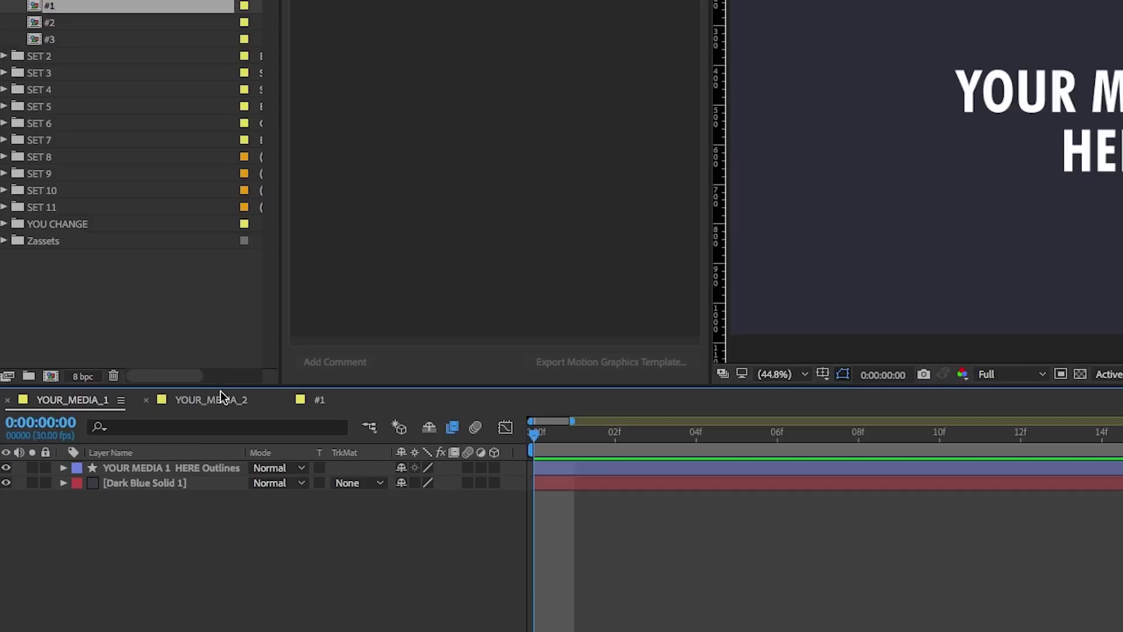
left_click(6, 467)
left_click(7, 482)
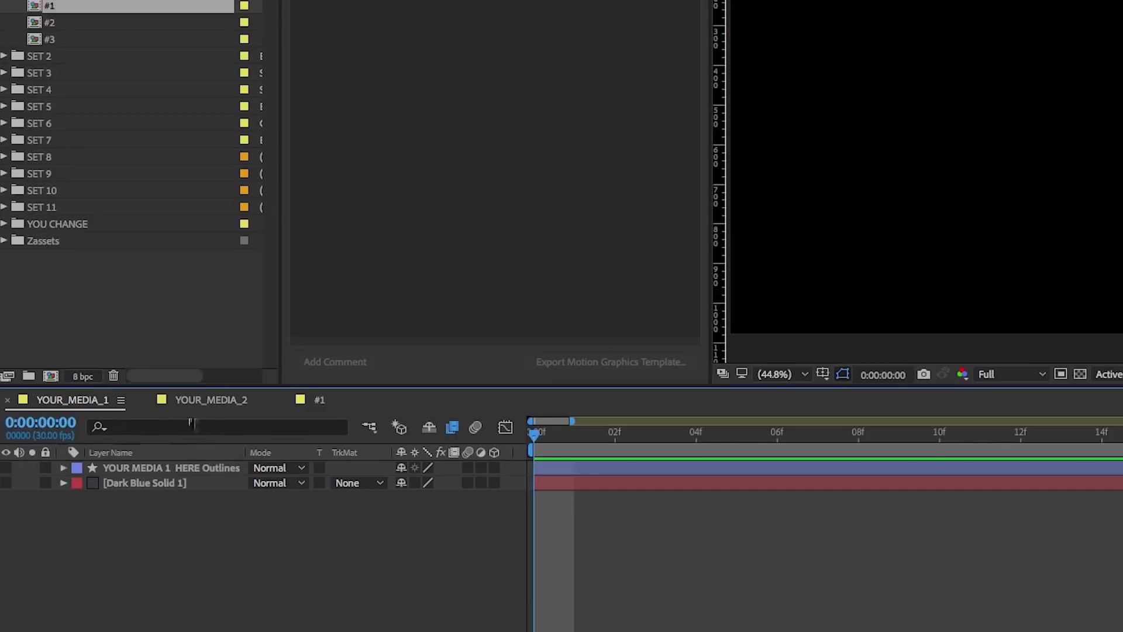
left_click(209, 401)
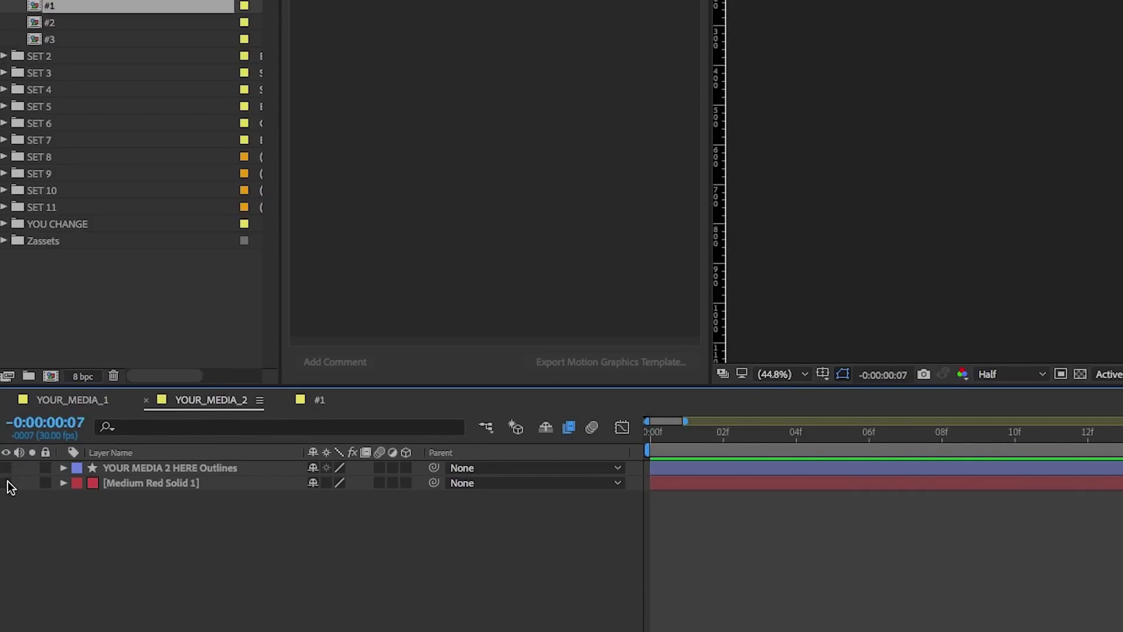
left_click(315, 403)
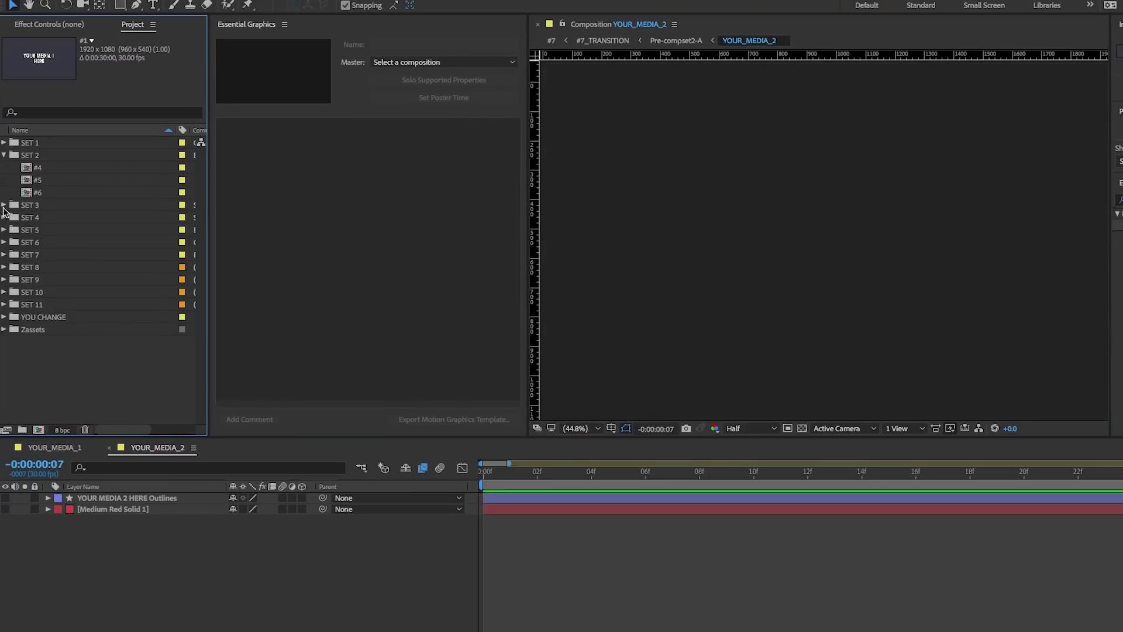
Step: Open compositions #7, #8, #9 and #10 from the SET 3 folder
left_click(1, 169)
left_click(26, 182)
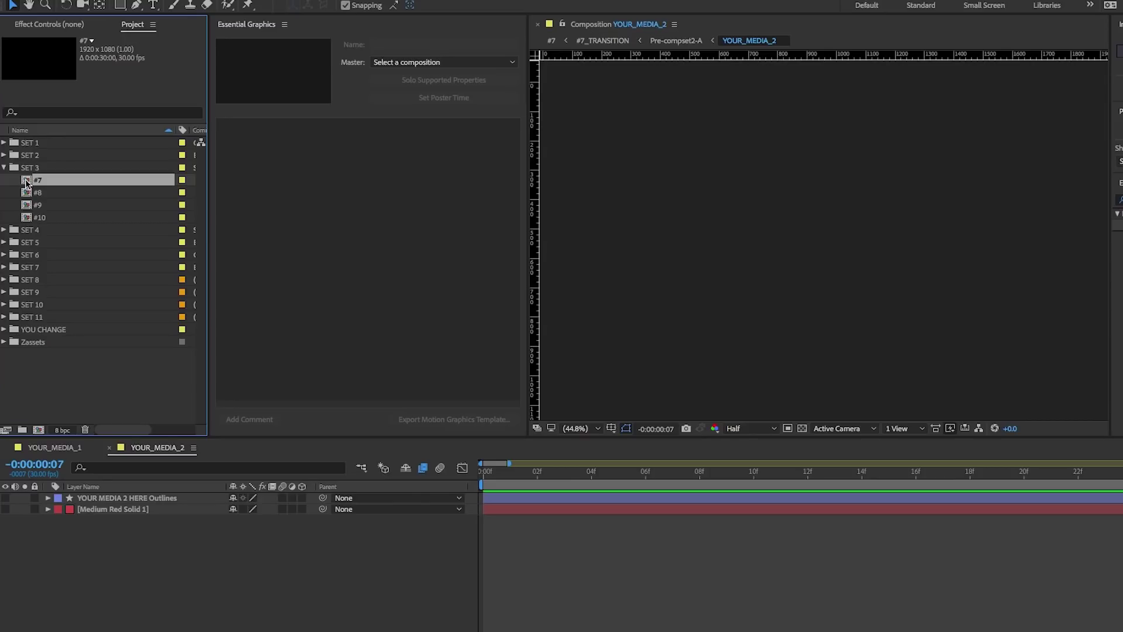
double_click(26, 180)
double_click(26, 193)
double_click(25, 206)
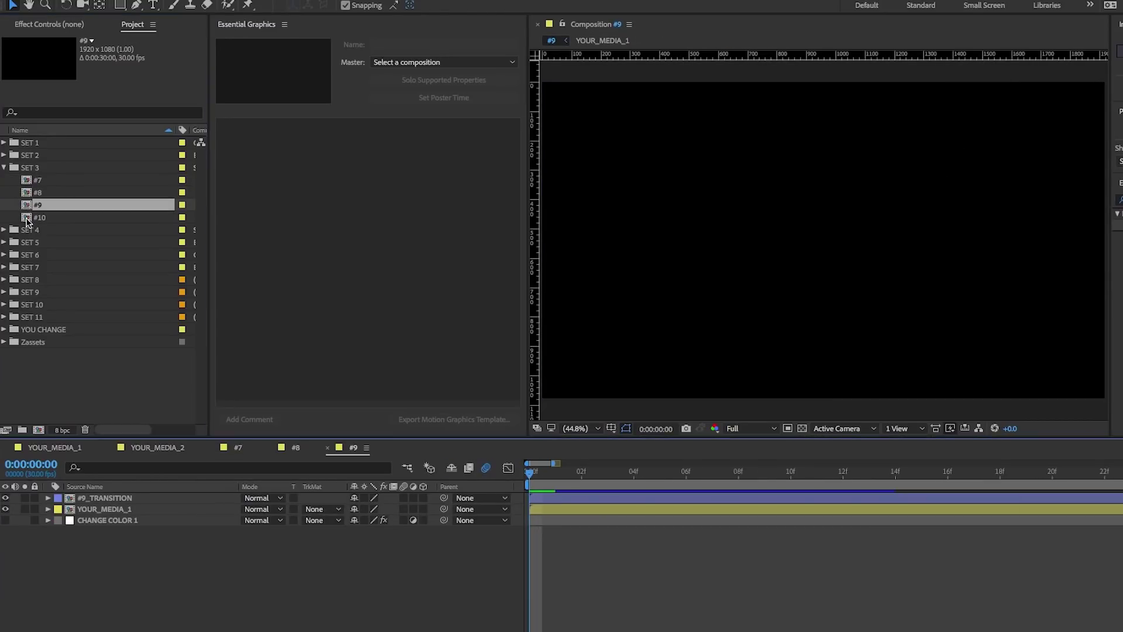
double_click(27, 217)
Step: Scrub the timelines of #7, #8, #9 and #10 to preview each transition
left_click(260, 447)
left_click_drag(536, 477, 871, 477)
left_click(293, 447)
left_click_drag(541, 477, 908, 474)
left_click(353, 447)
left_click_drag(527, 476, 875, 476)
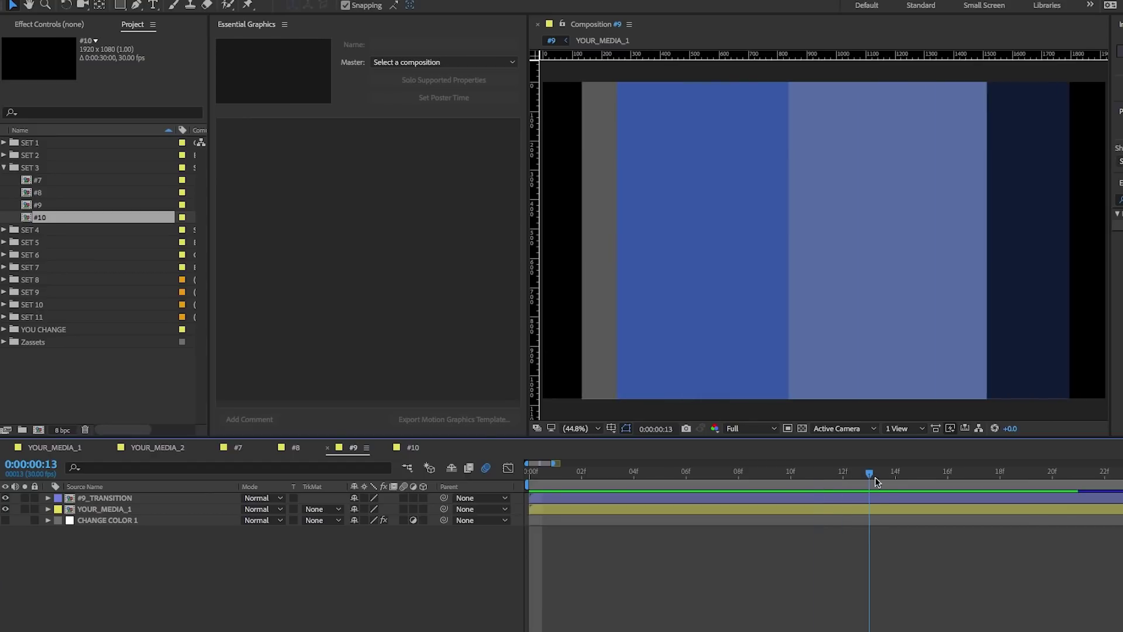
left_click(409, 448)
left_click_drag(528, 475, 631, 476)
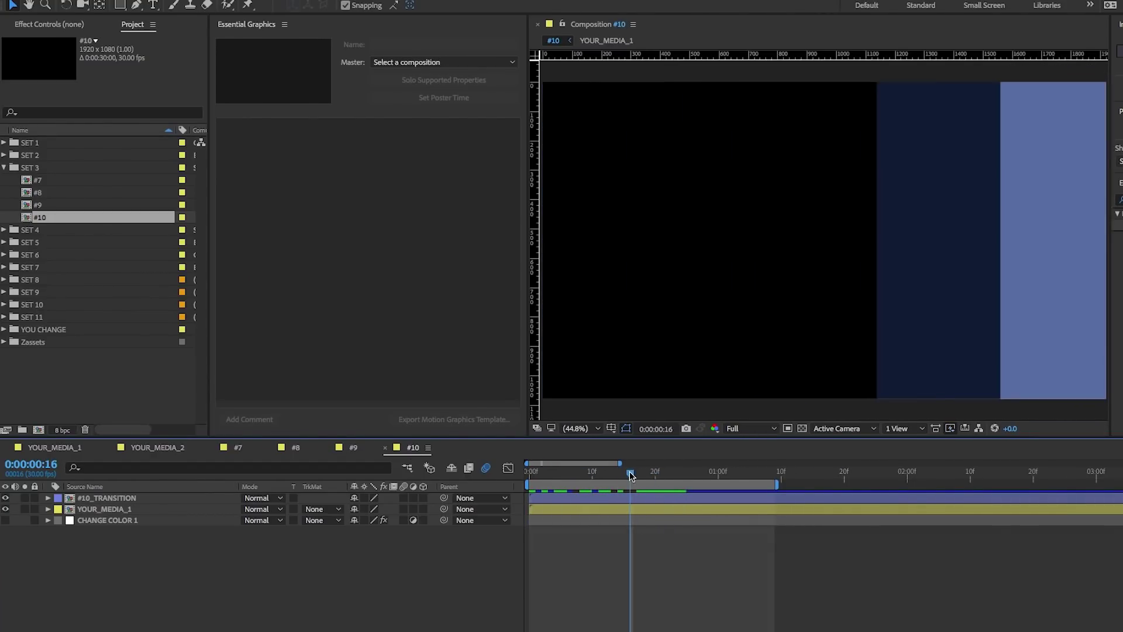
Step: Collapse SET 3 and close the YOUR_MEDIA_1 and YOUR_MEDIA_2 timelines
left_click(251, 255)
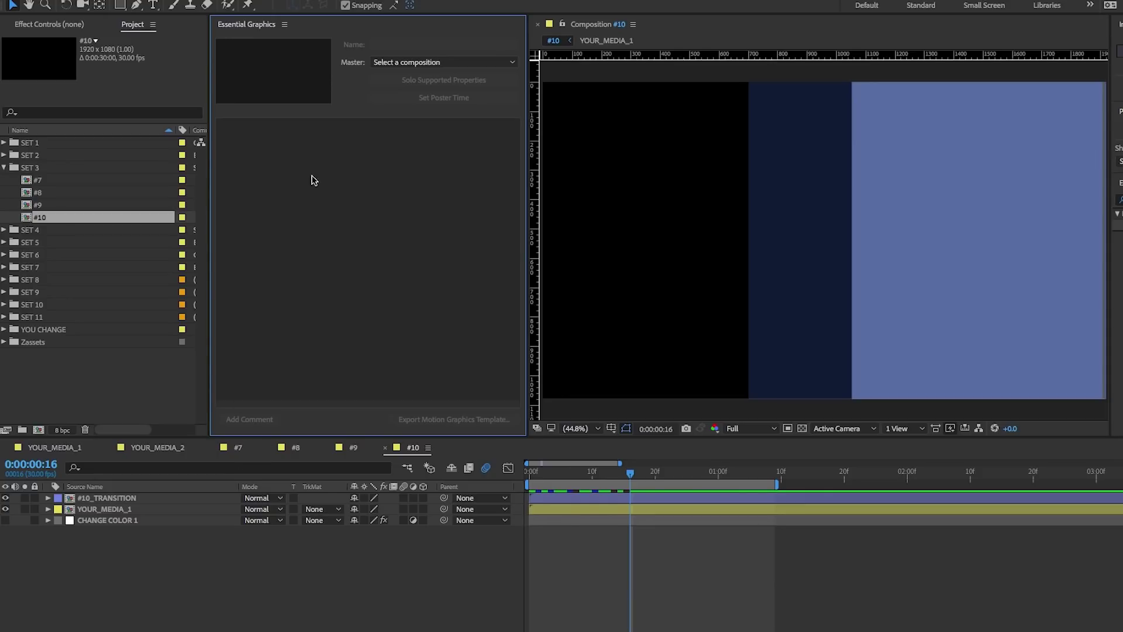
left_click(4, 169)
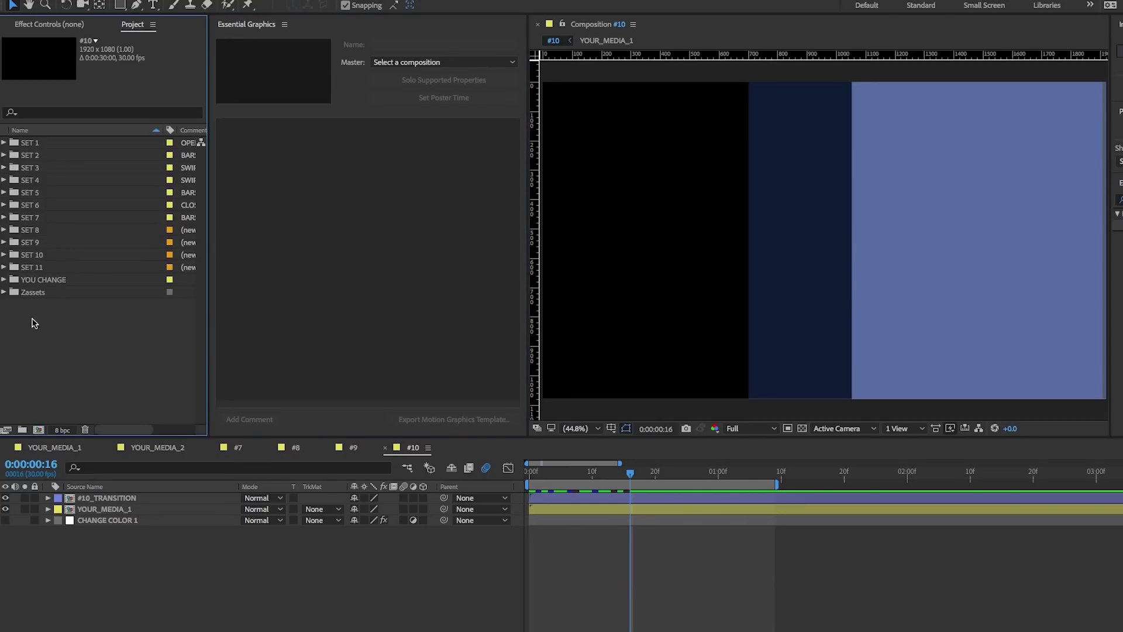
left_click(7, 450)
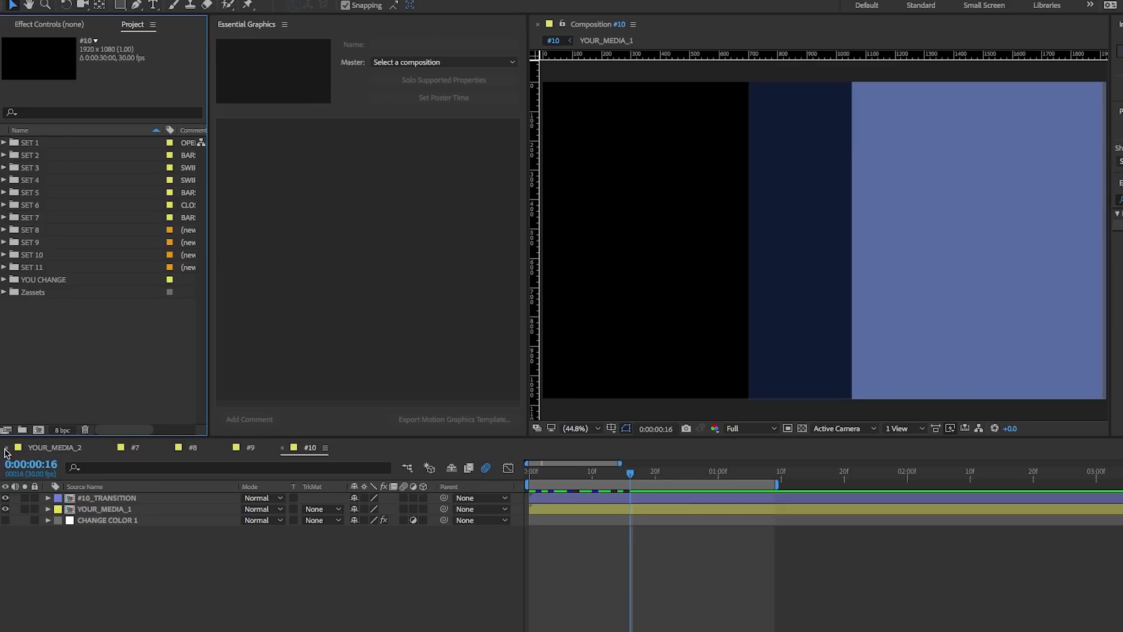
left_click(7, 450)
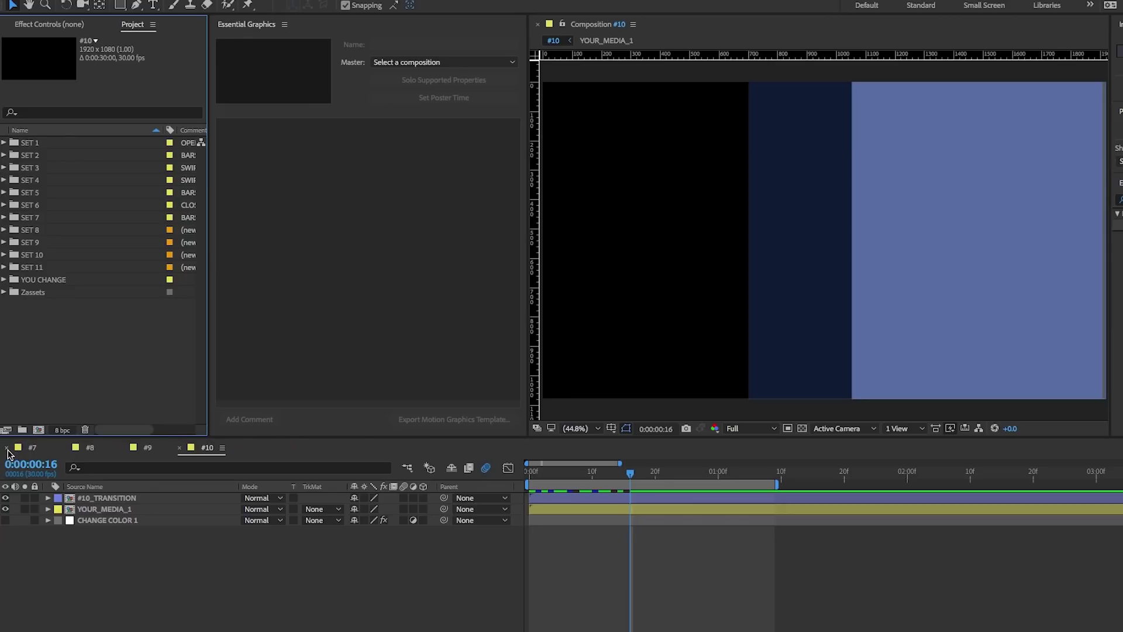
left_click(54, 341)
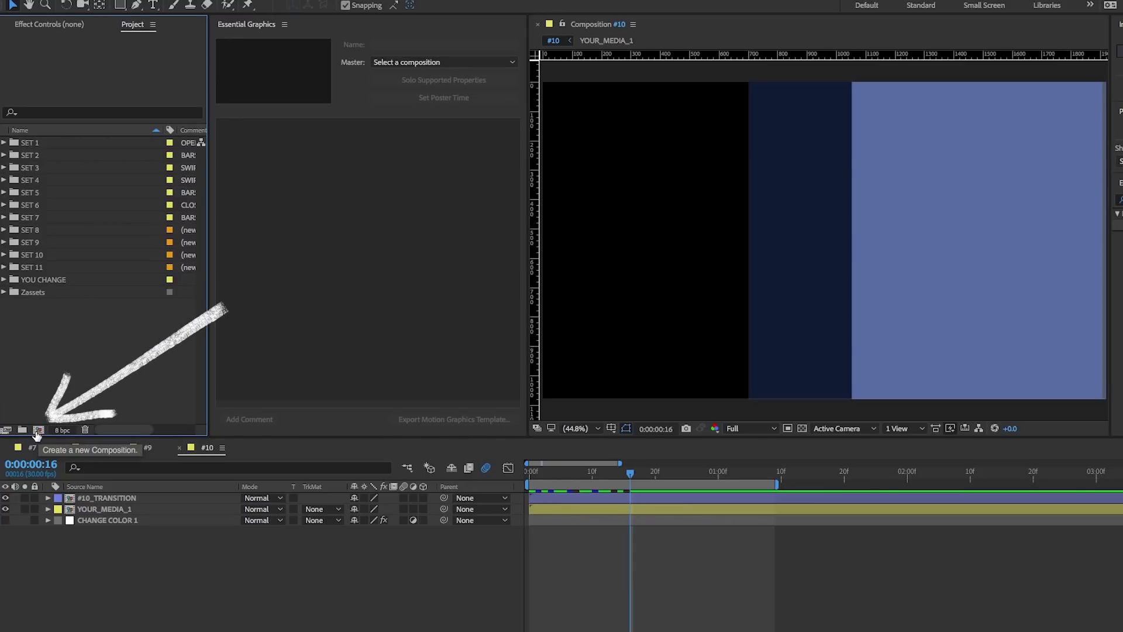
Step: Create a 1920×1080, 29.97 fps, 3-second HDTV 1080 composition named MASTER
left_click(38, 431)
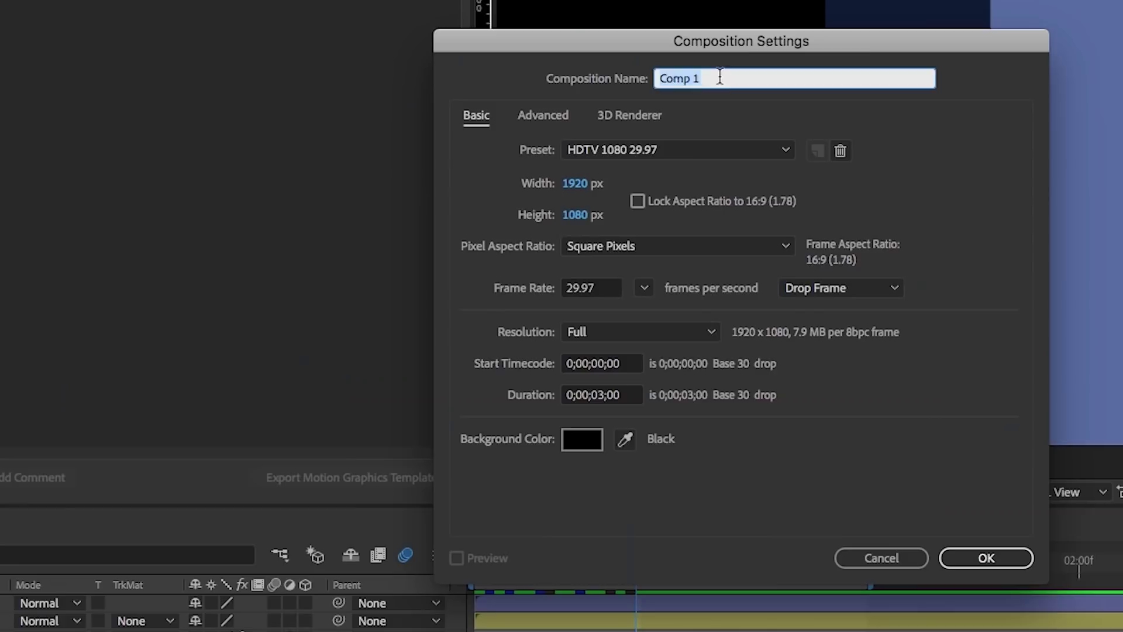
type("MASTER")
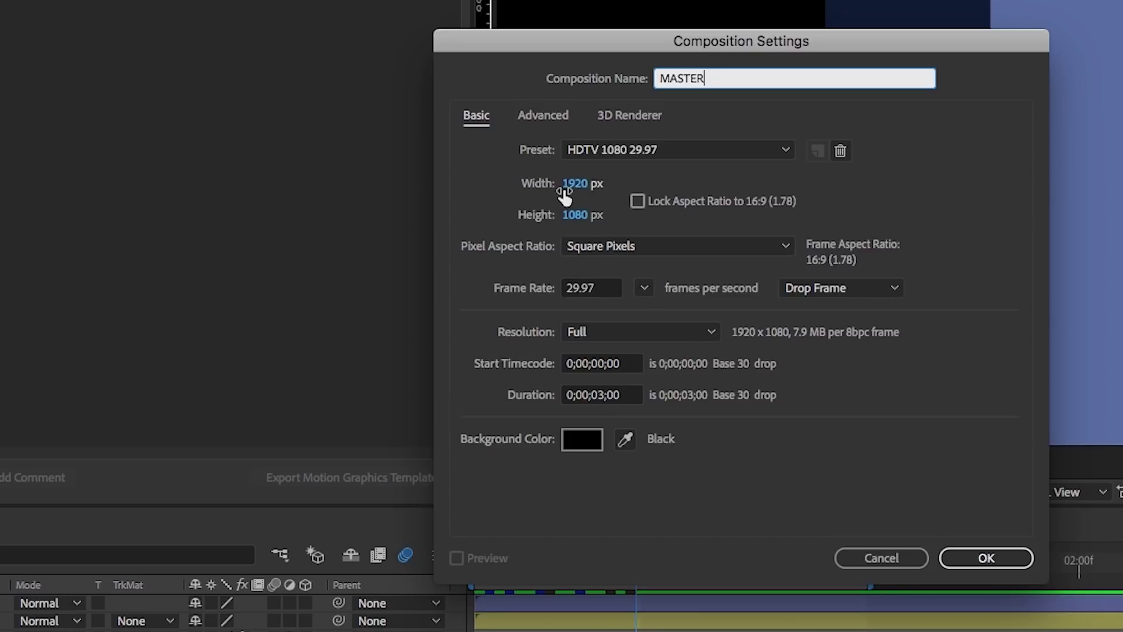
left_click(979, 555)
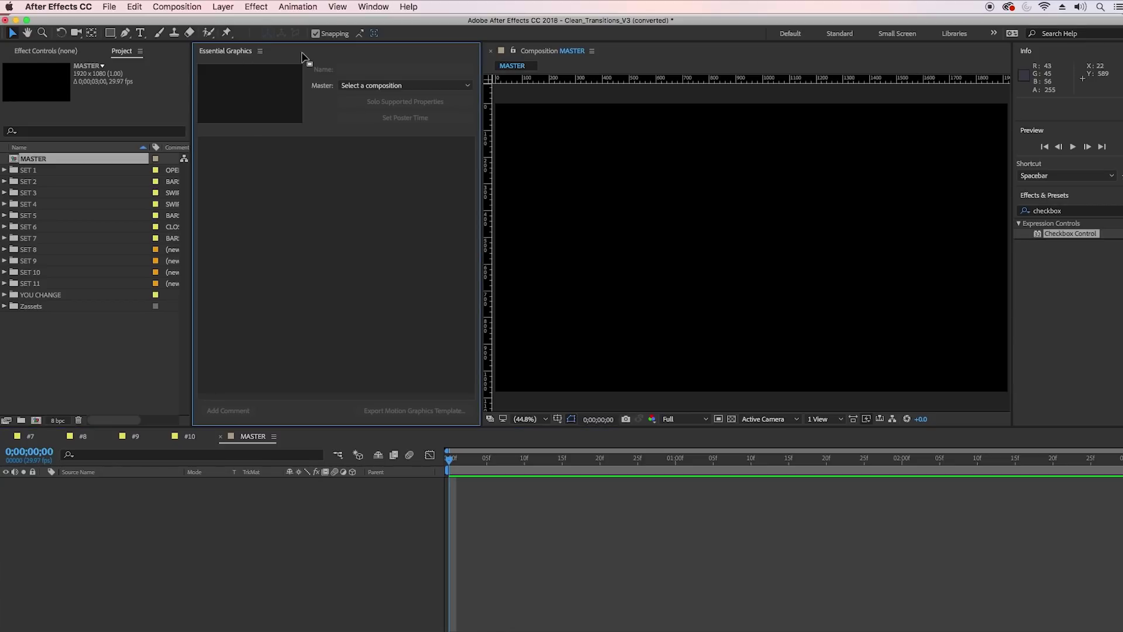
Step: In Essential Graphics, choose MASTER as the template's master composition
left_click(378, 7)
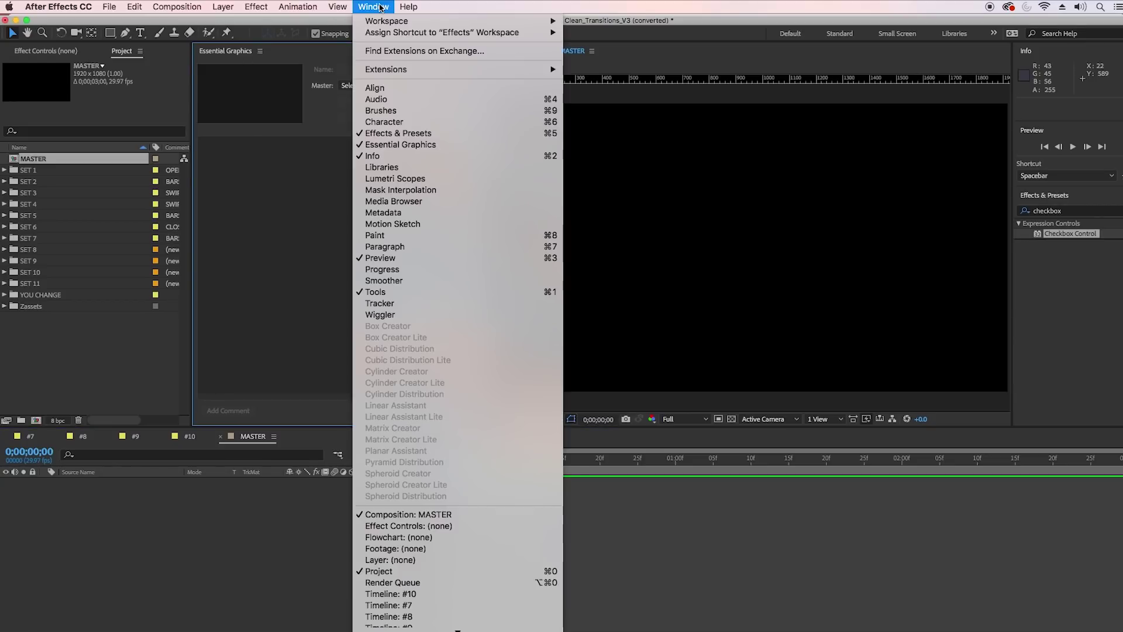
left_click(403, 146)
left_click(359, 86)
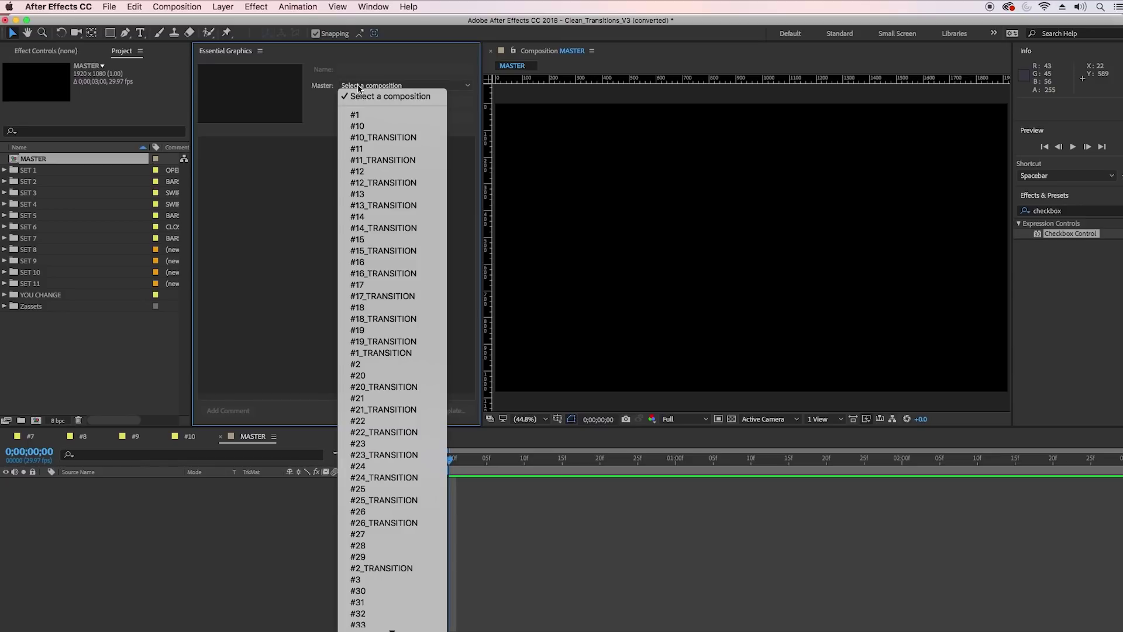
scroll(386, 326, "down", 15)
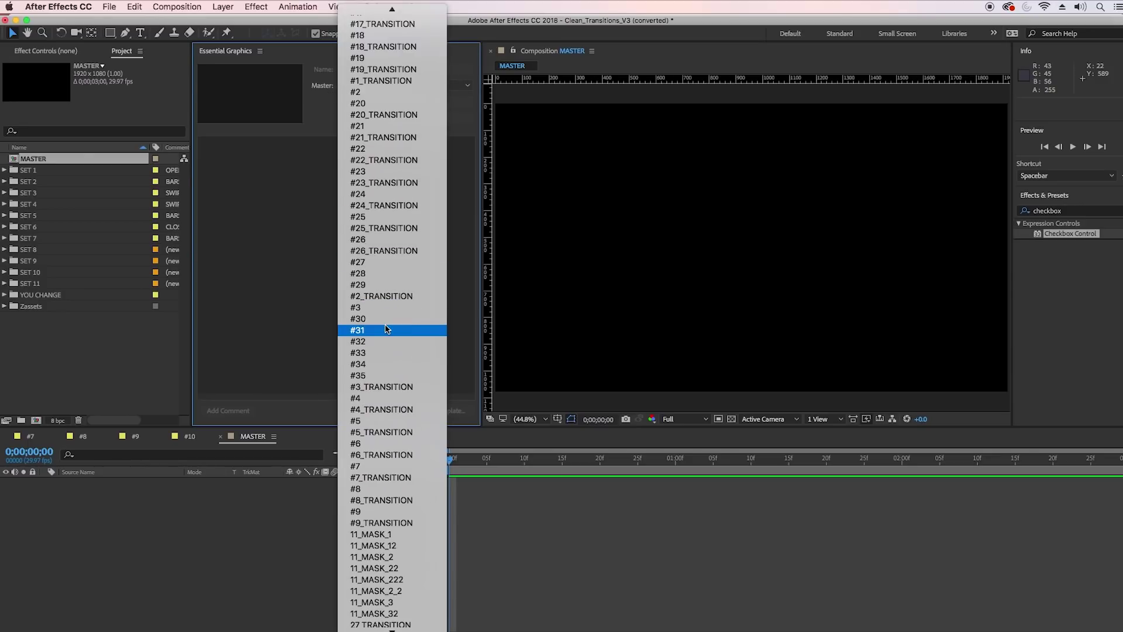
scroll(386, 326, "down", 5)
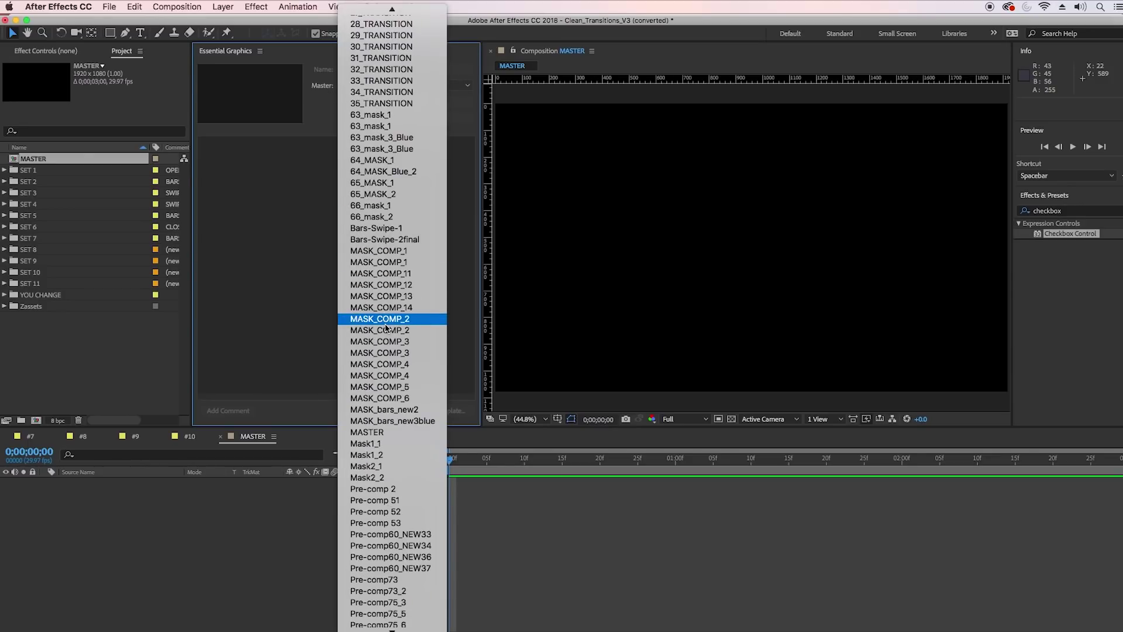
left_click(382, 438)
Step: Name the motion graphics template Transitions
left_click(354, 69)
type("Transitions")
key("Return")
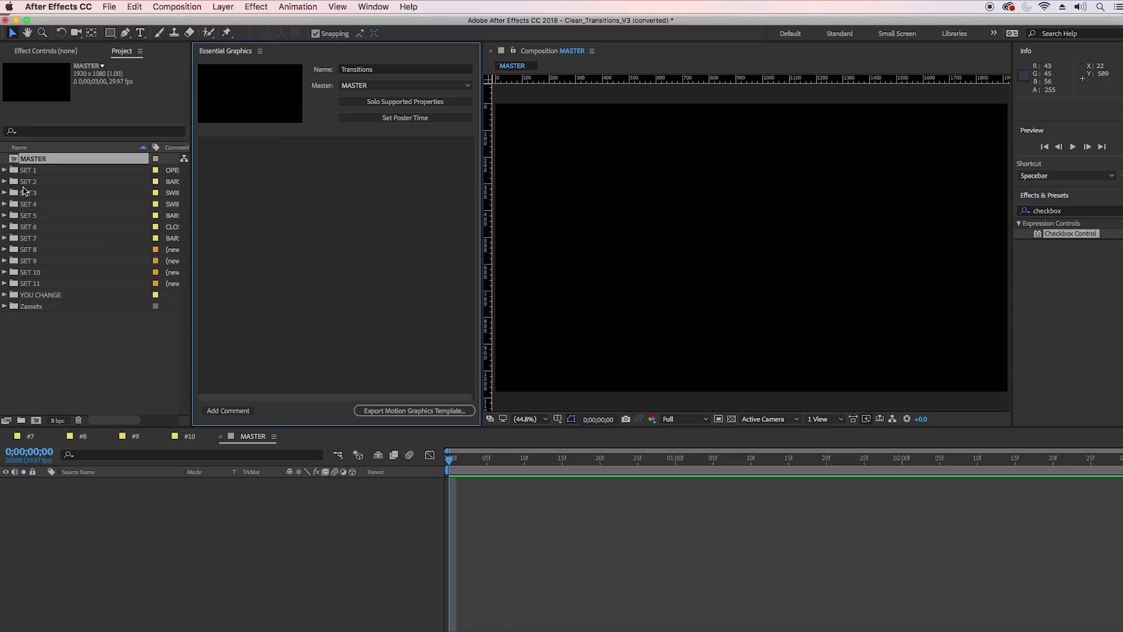
Step: Add compositions #7, #8, #9 and #10 from SET 3 as layers in MASTER
left_click(4, 182)
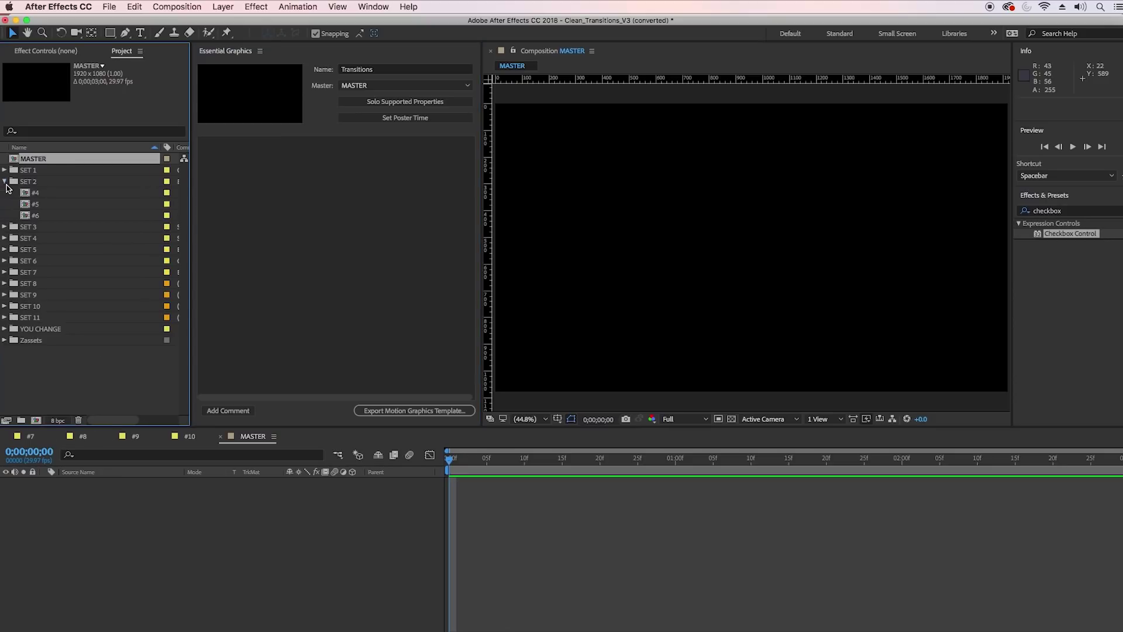
left_click(5, 227)
left_click(4, 181)
left_click_drag(35, 209, 76, 515)
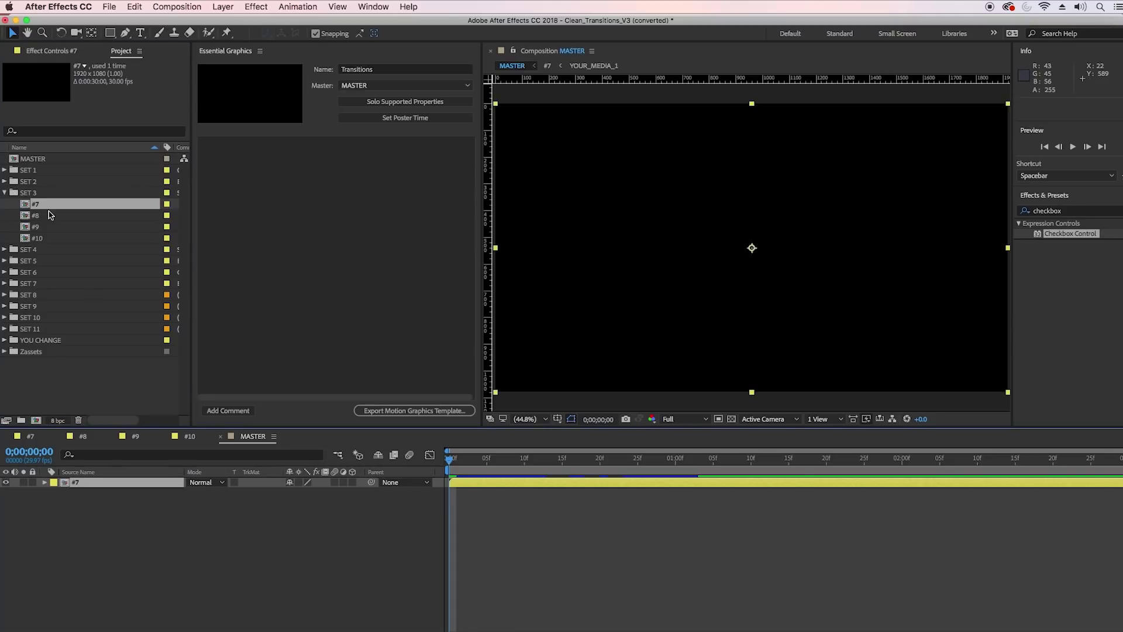
left_click_drag(55, 214, 66, 497)
left_click_drag(25, 230, 61, 544)
left_click_drag(25, 238, 71, 514)
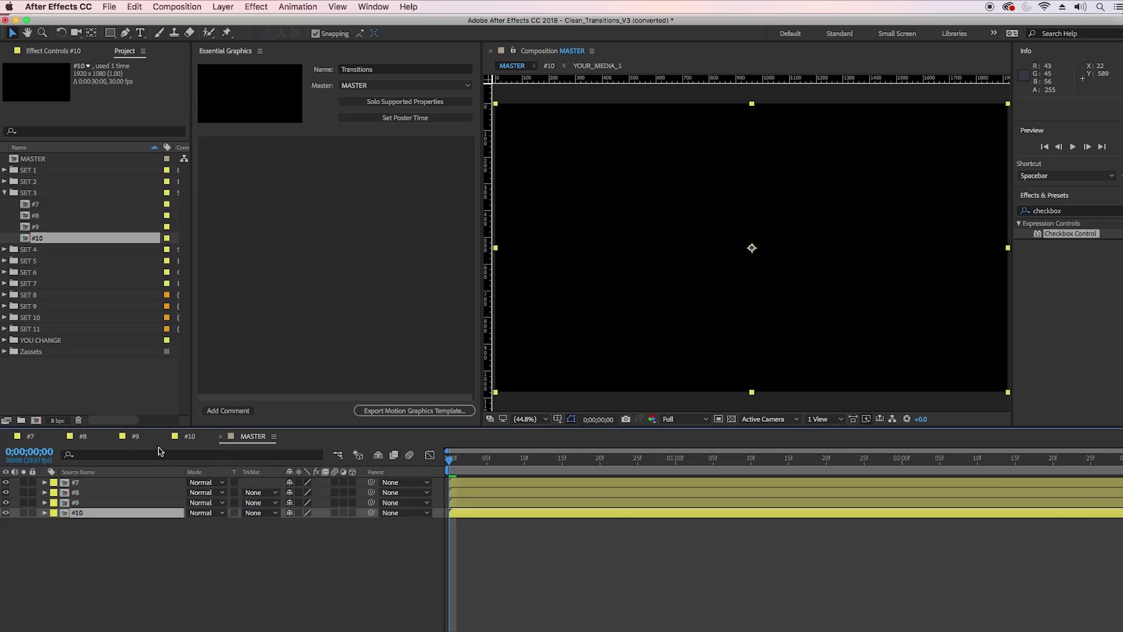
Step: Close the separate #7, #8, #9 and #10 timelines
left_click(6, 438)
left_click(6, 439)
left_click(6, 438)
left_click(6, 438)
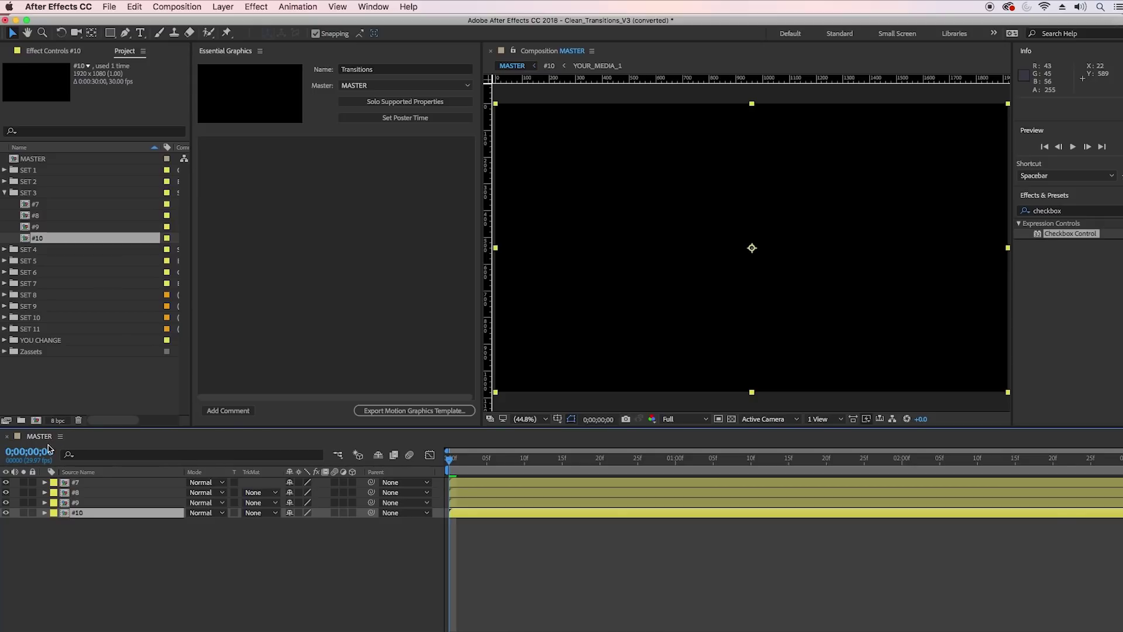
Step: Add a template comment named TRANSITION 1
left_click(245, 309)
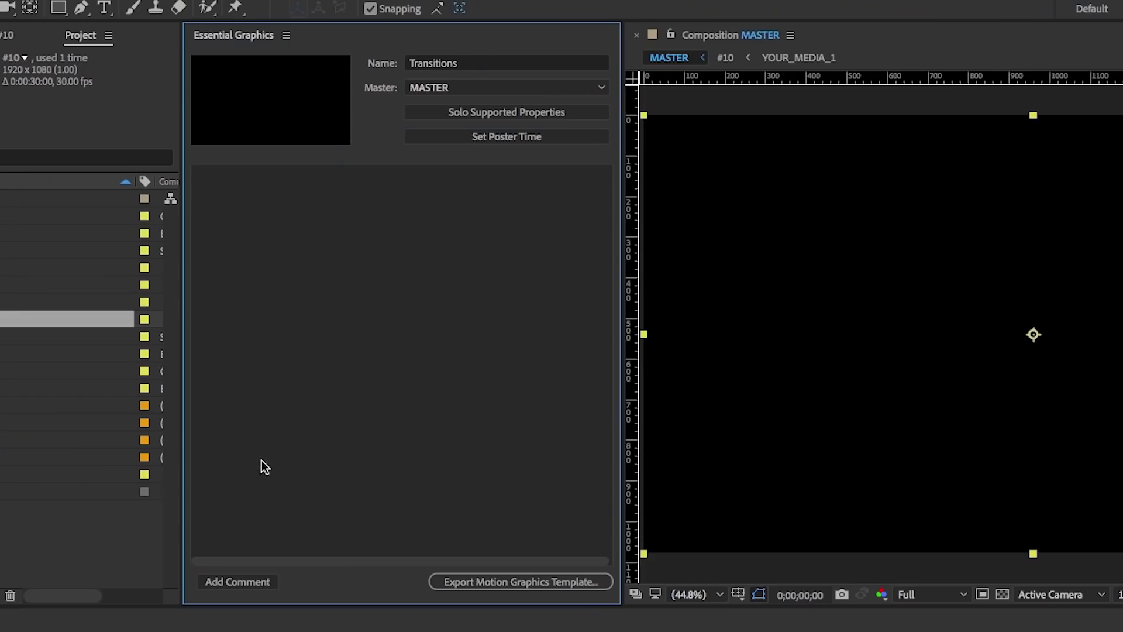
left_click(235, 582)
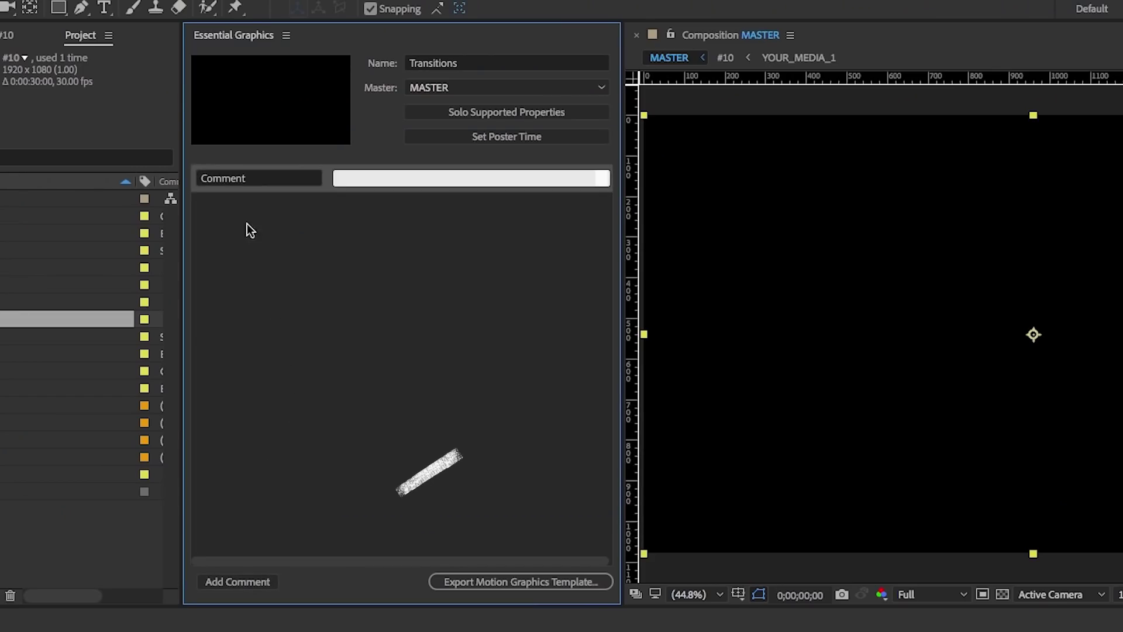
left_click(233, 178)
type("TR")
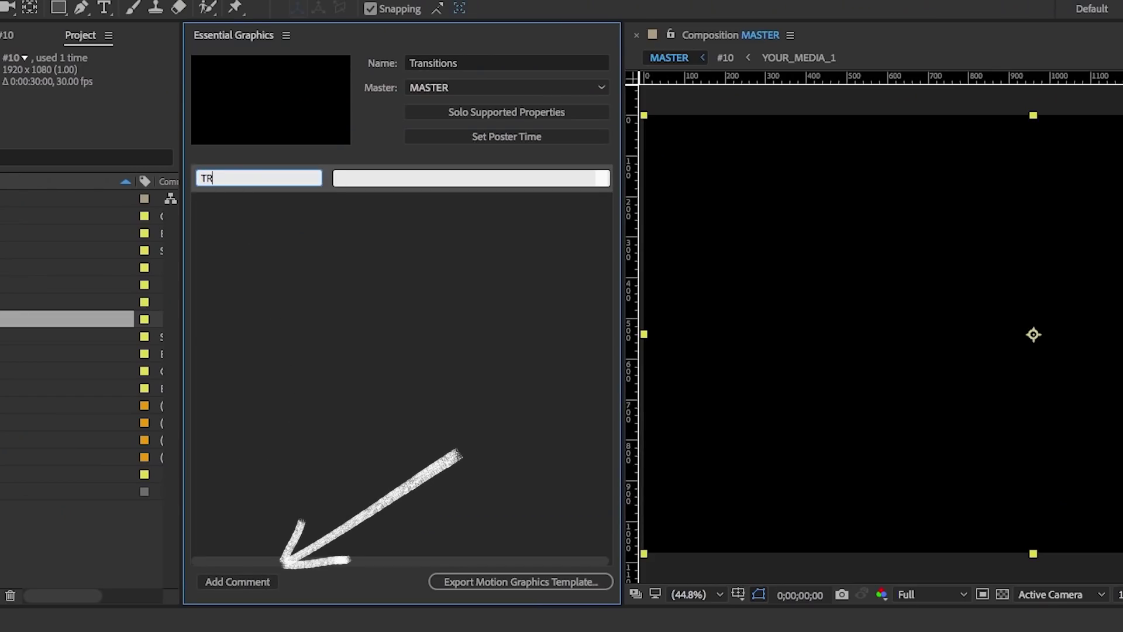
type("AN")
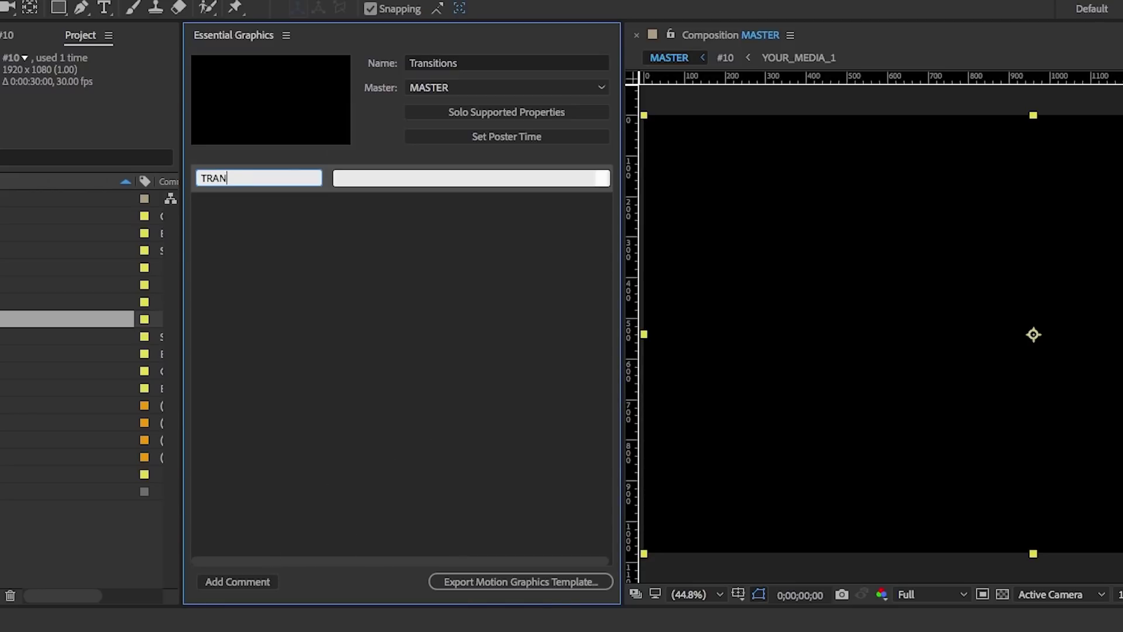
type("SITION")
left_click(349, 290)
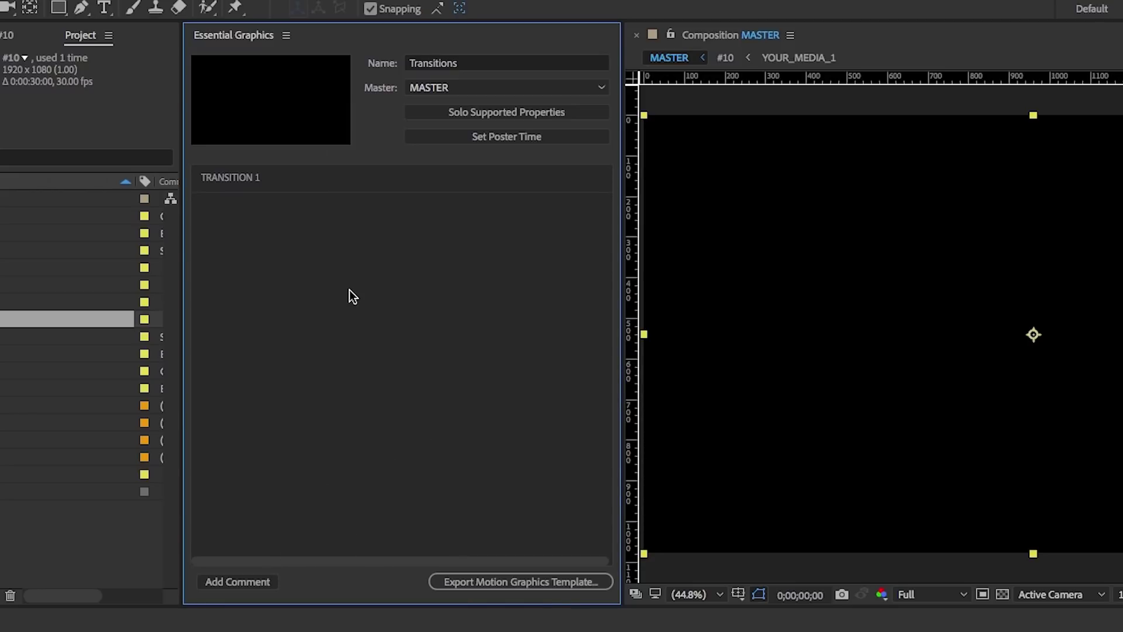
Step: Add a blank spacer comment, then a comment named TRANSITION 2
left_click(227, 583)
left_click(261, 208)
left_click(230, 286)
left_click(255, 585)
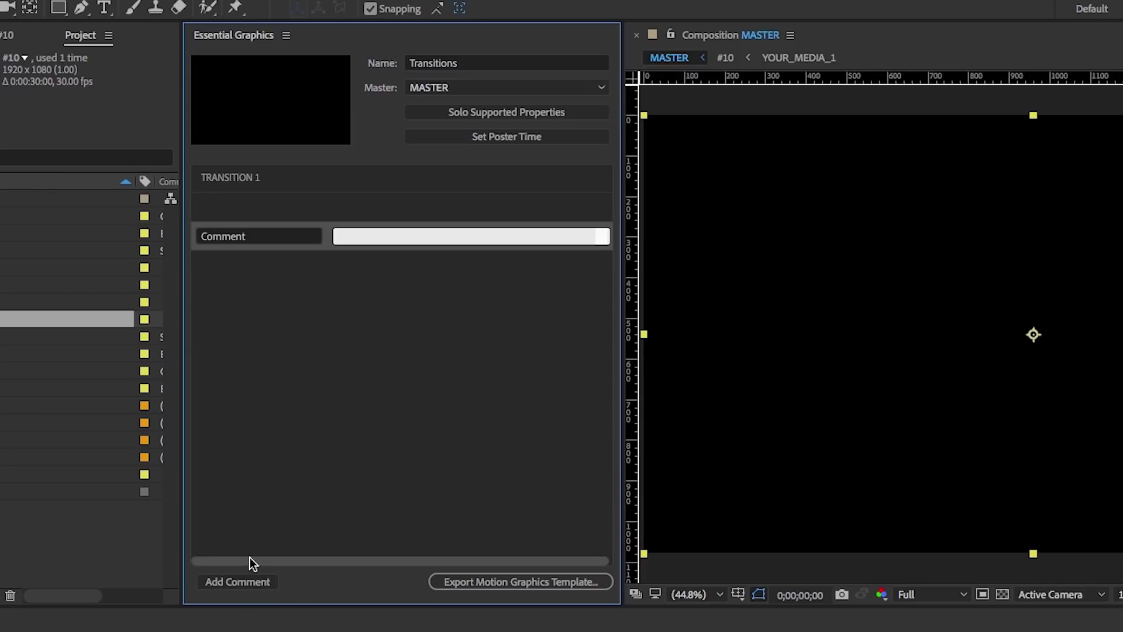
left_click(251, 240)
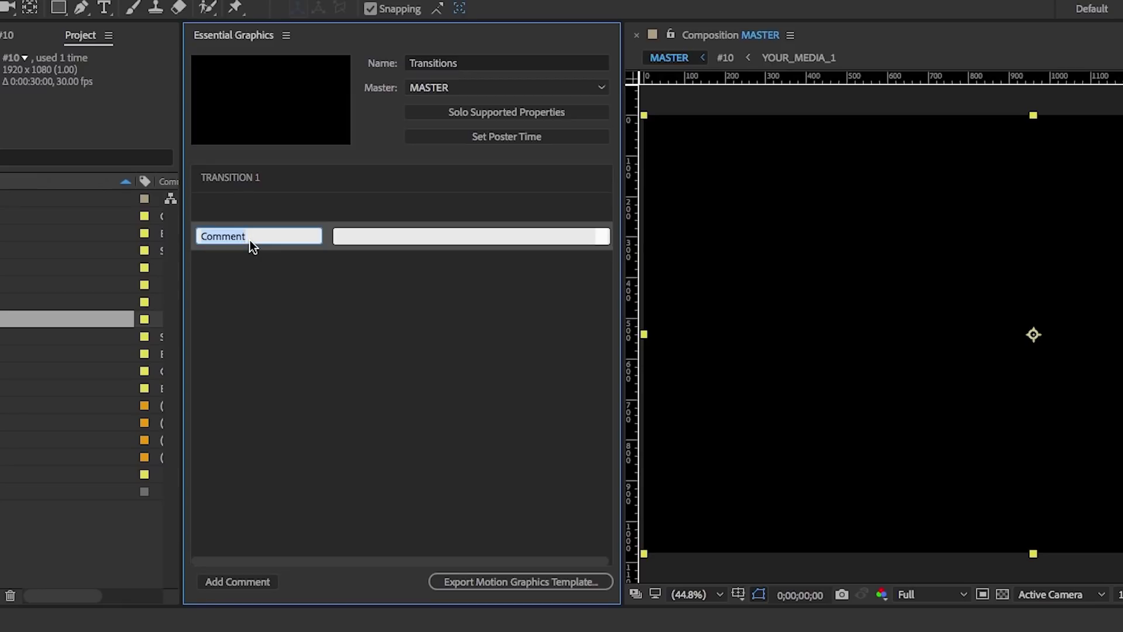
type("TRANSITION 2")
key("Return")
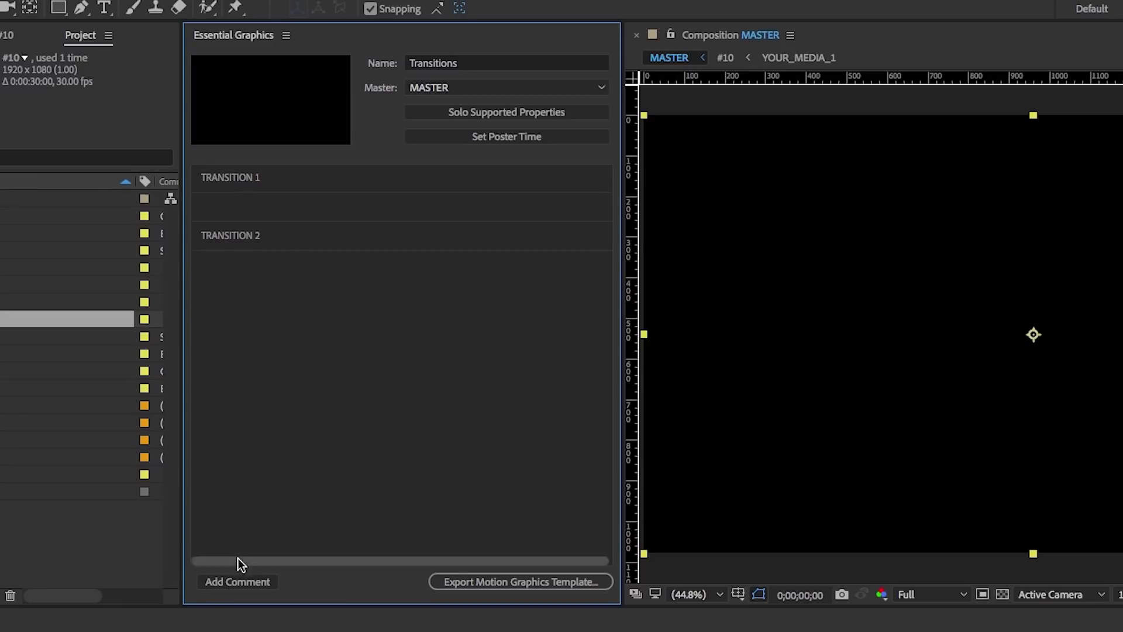
Step: Add another blank spacer comment followed by a TRANSITION 3 comment
left_click(239, 578)
left_click(256, 265)
double_click(256, 265)
key("BackSpace")
left_click(284, 328)
left_click(234, 584)
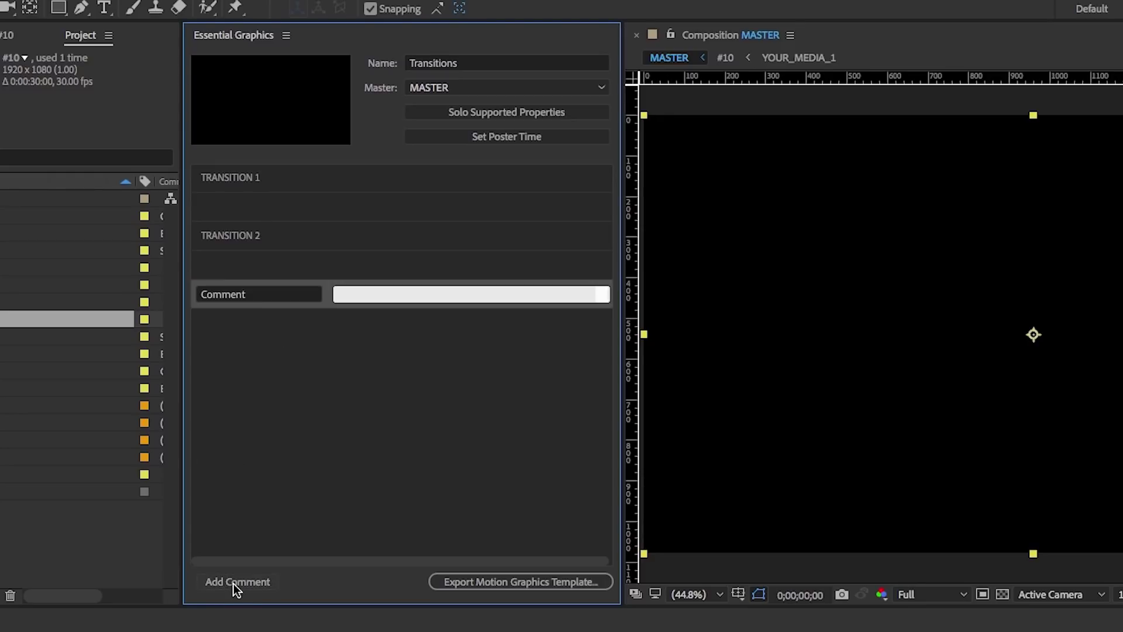
left_click(256, 296)
type("TRANSITION")
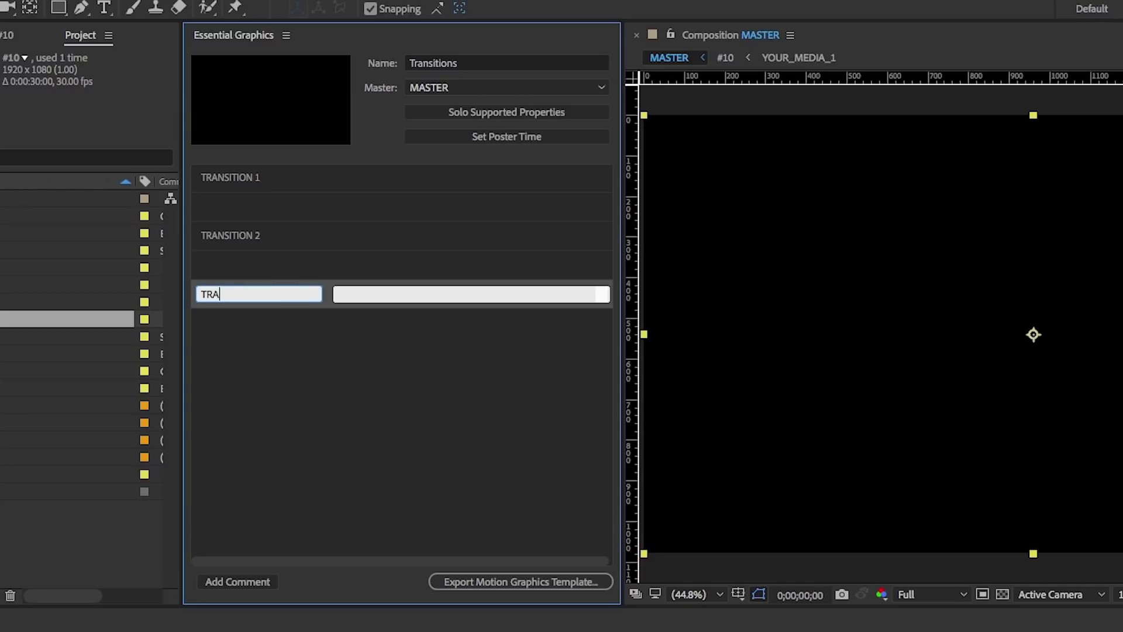
key("Return")
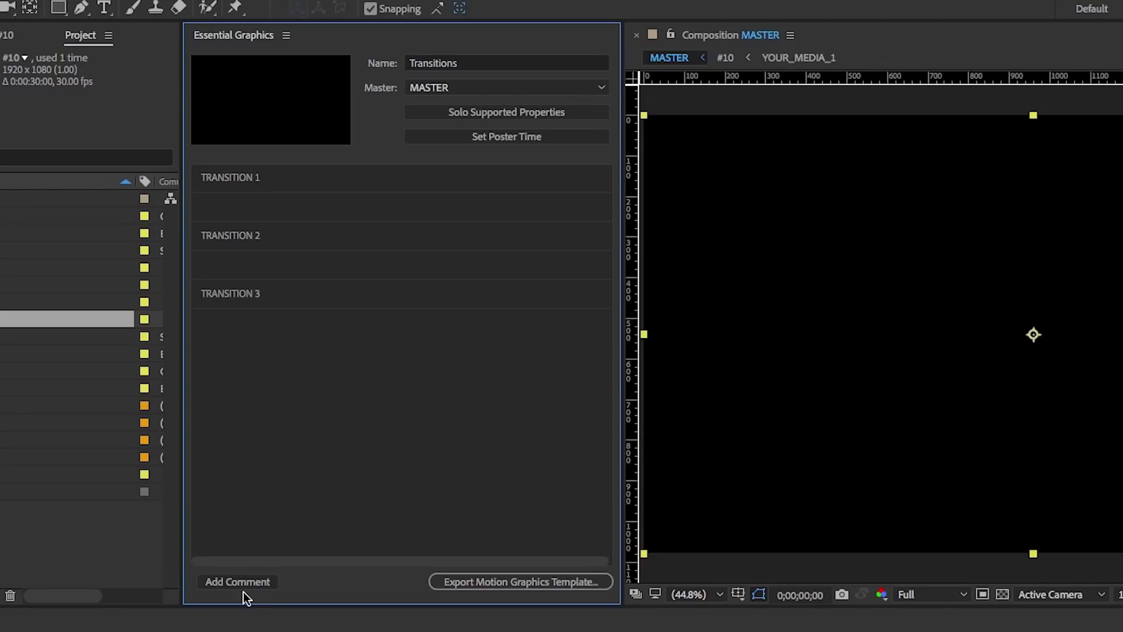
Step: Add a final blank spacer comment and a TRANSITION 4 comment
left_click(243, 584)
left_click(234, 328)
key("BackSpace")
key("Return")
left_click(250, 577)
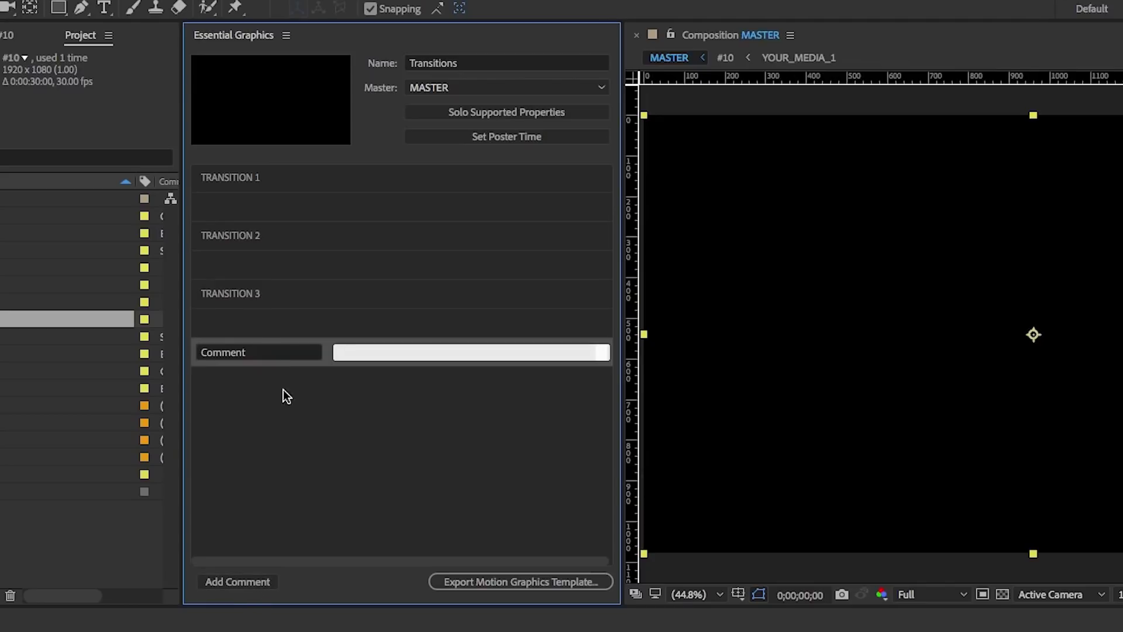
left_click(253, 352)
type("TRANSITION 4")
key("Return")
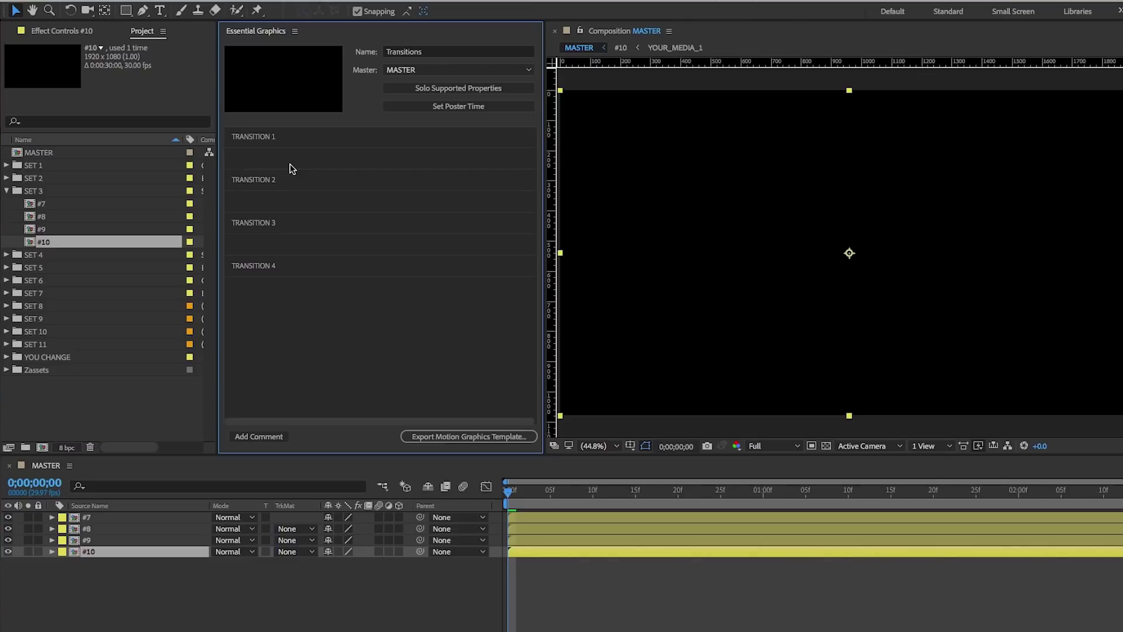
Step: Select layers #7–#10 and apply Checkbox Control found by searching 'checkbox' in Effects & Presets
left_click(90, 517, "shift")
left_click(114, 586)
left_click(89, 552)
left_click(92, 520, "shift")
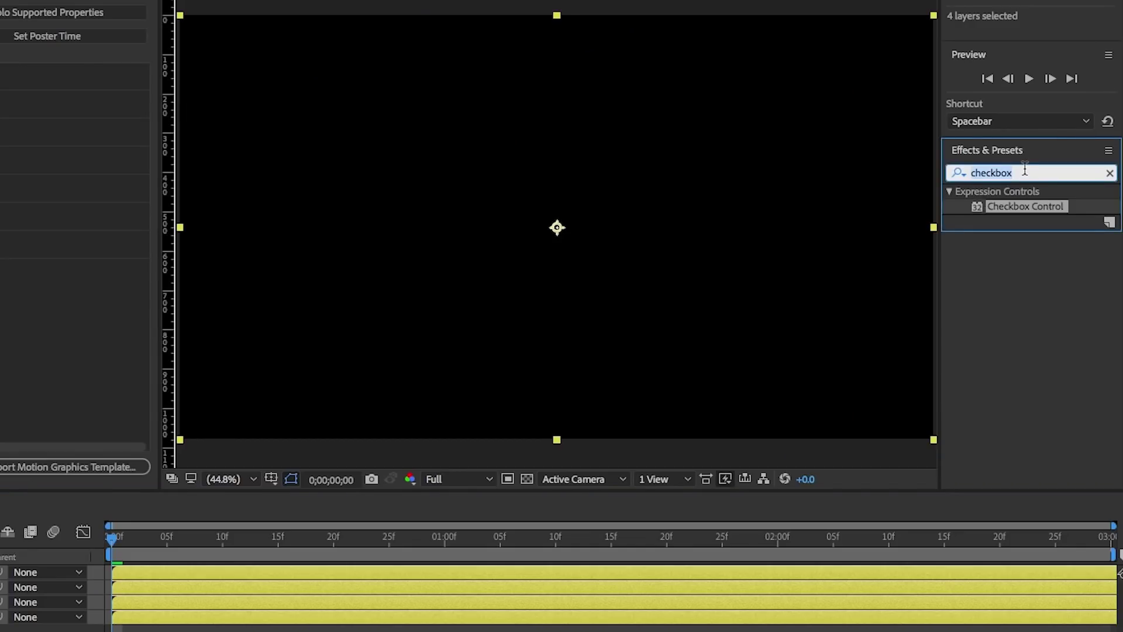
type("checkbox")
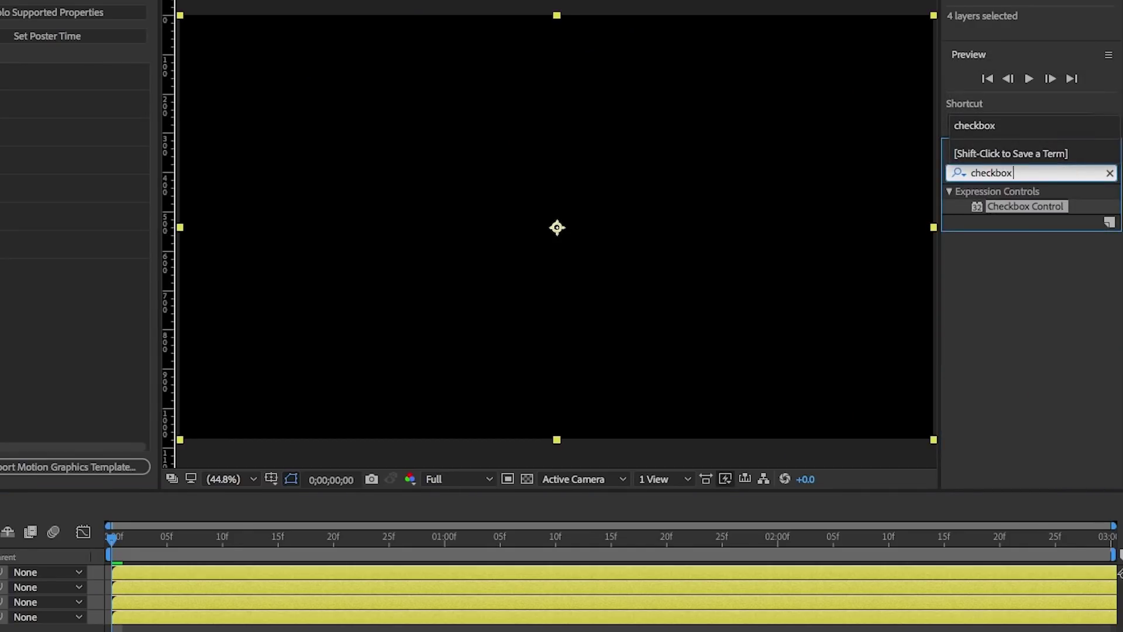
left_click(979, 205)
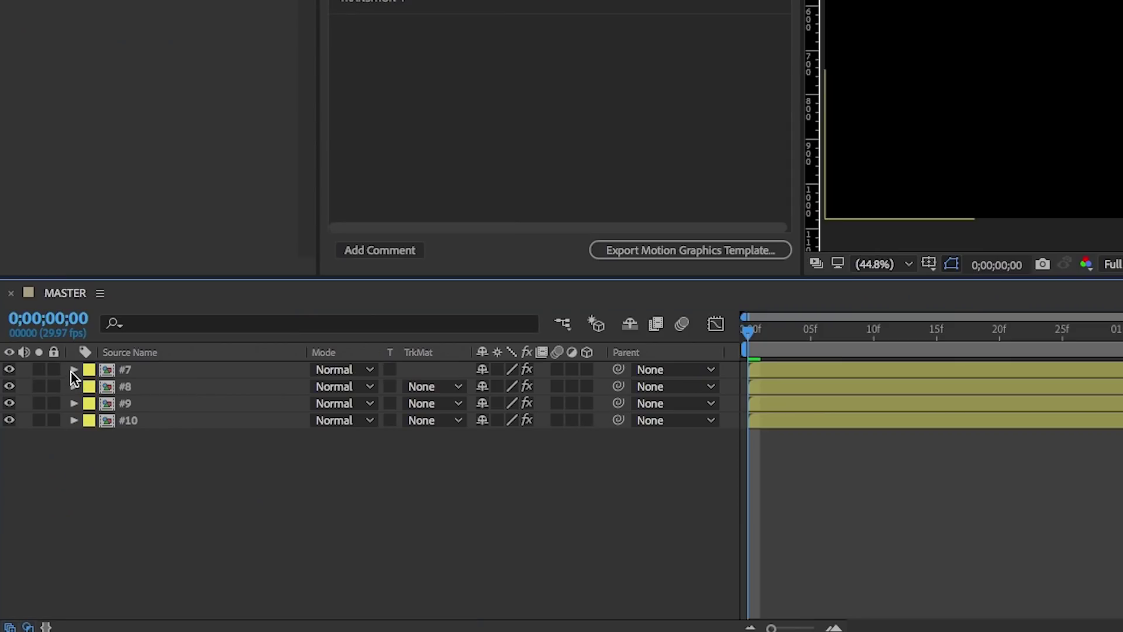
Step: Drive layer #7's Opacity with an expression linking it to the Checkbox value times 100
left_click(44, 479)
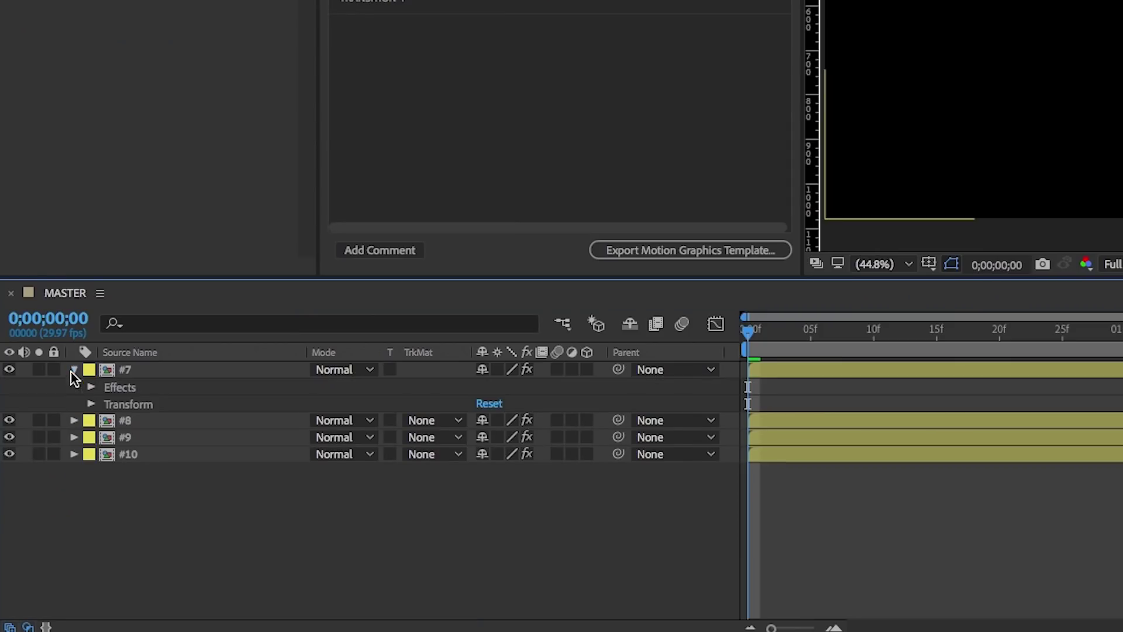
left_click(92, 404)
left_click(91, 388)
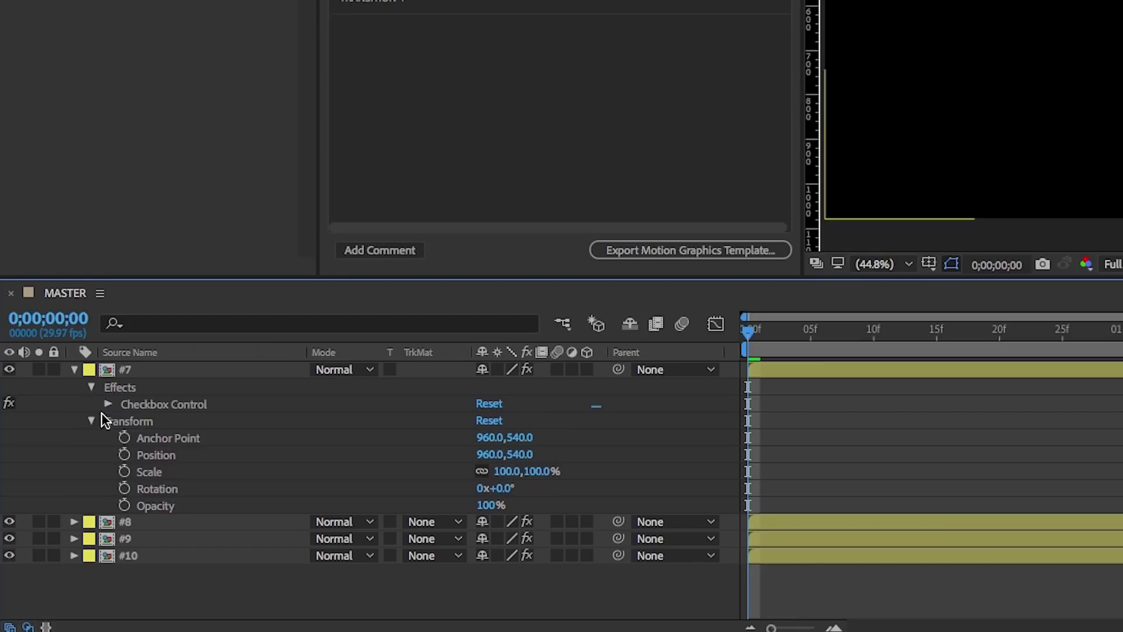
left_click(109, 404)
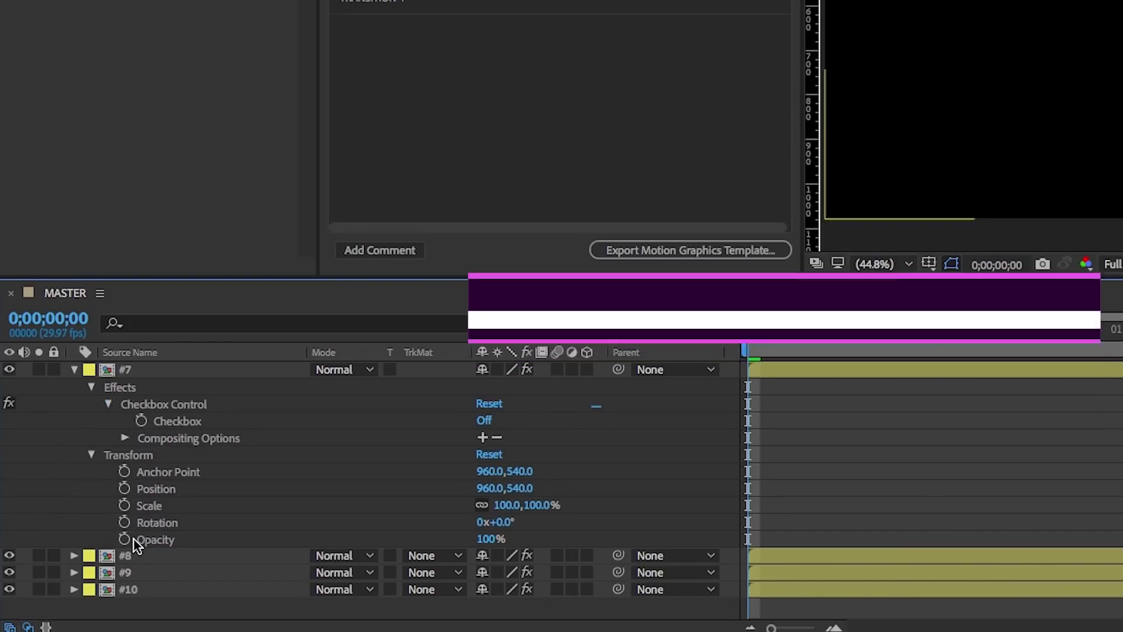
left_click(124, 540, "alt")
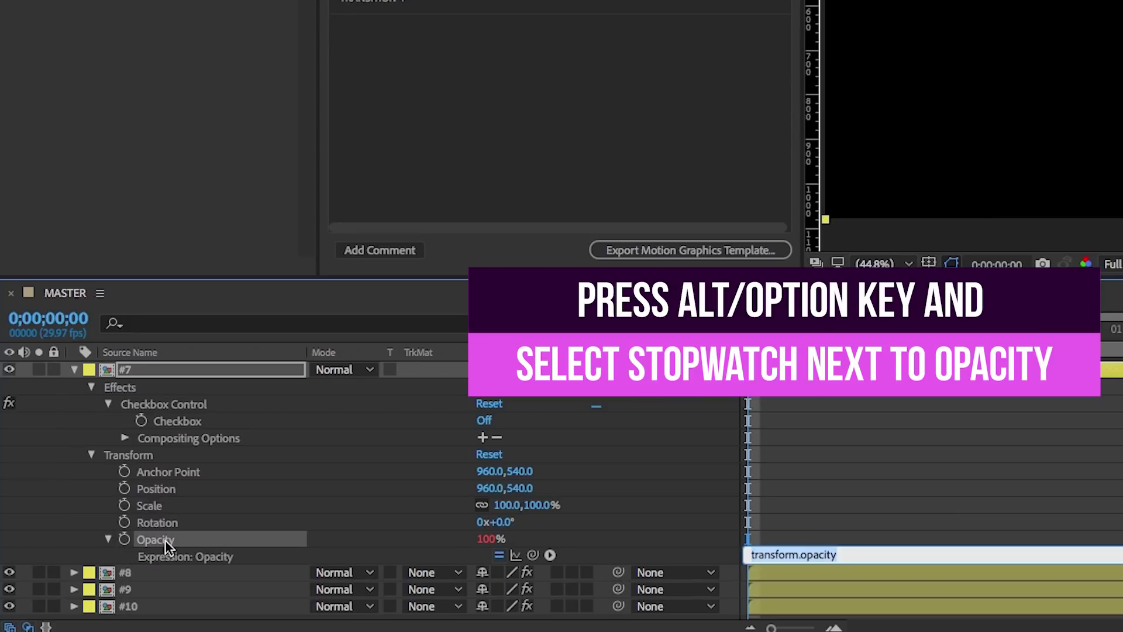
left_click_drag(532, 555, 201, 425)
type("*100")
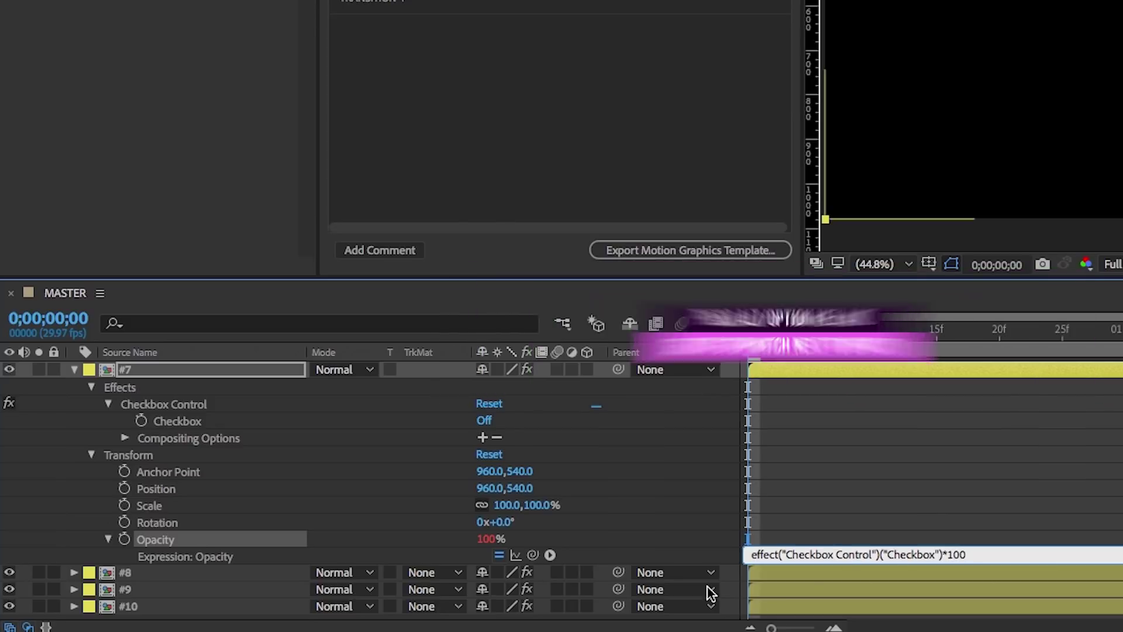
left_click(683, 536)
Step: Add layer #7's Checkbox to the template under TRANSITION 1, labelled 'Turn on/off'
left_click(172, 421)
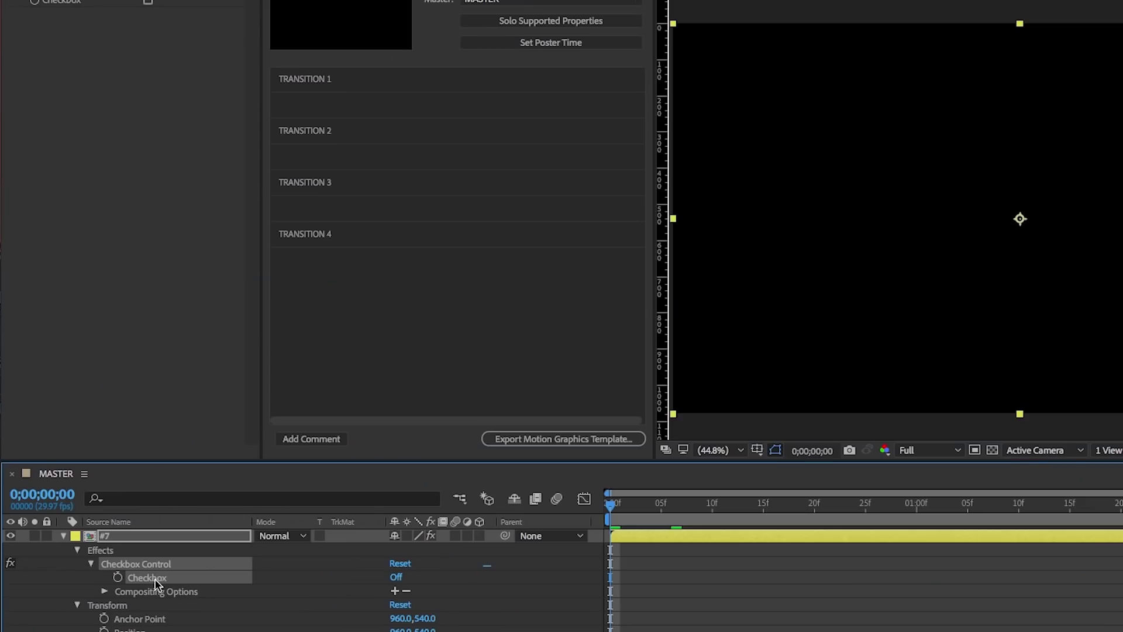
left_click_drag(156, 576, 337, 95)
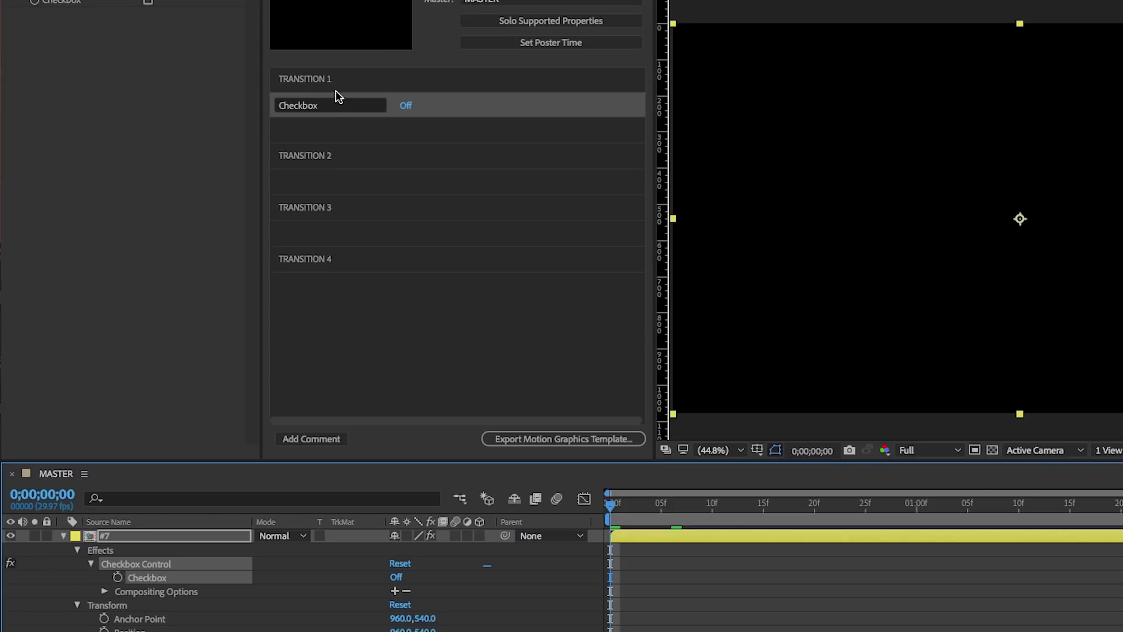
left_click(328, 107)
type("Turn on")
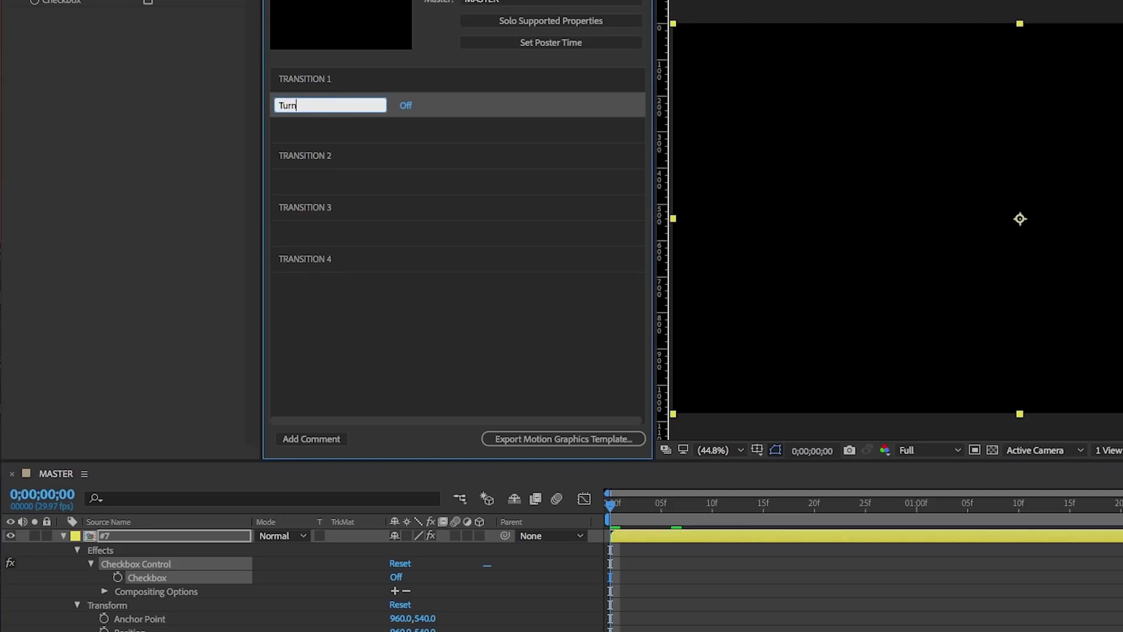
type("/off")
key("Return")
left_click(63, 536)
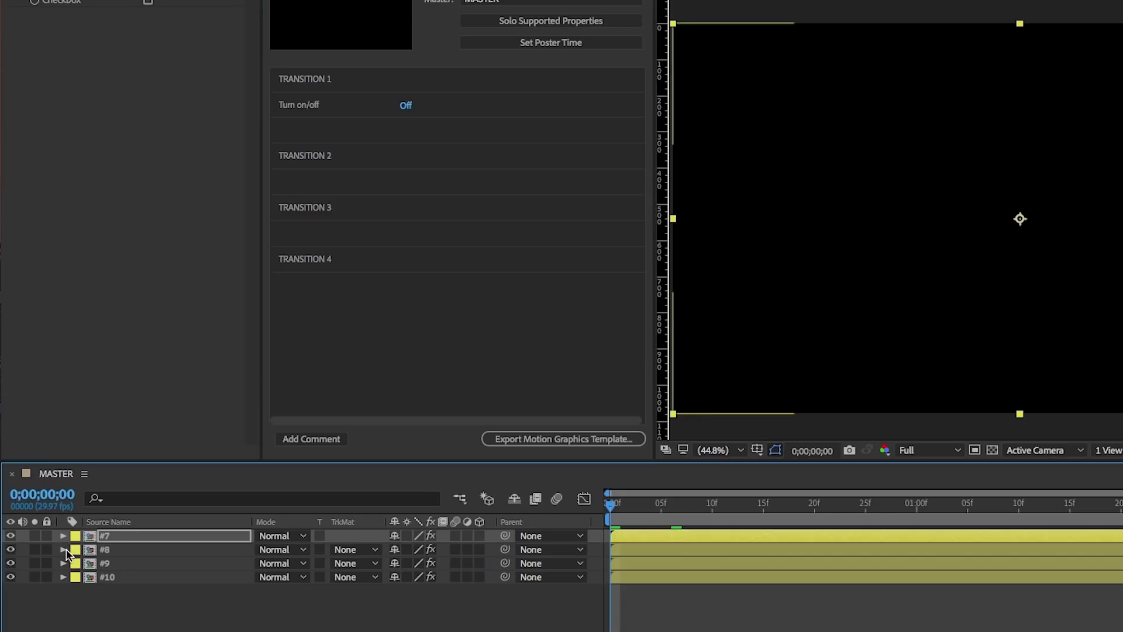
left_click(63, 550)
Step: Give layer #8's Opacity an expression linking it to its Checkbox multiplied by 100
left_click(91, 421)
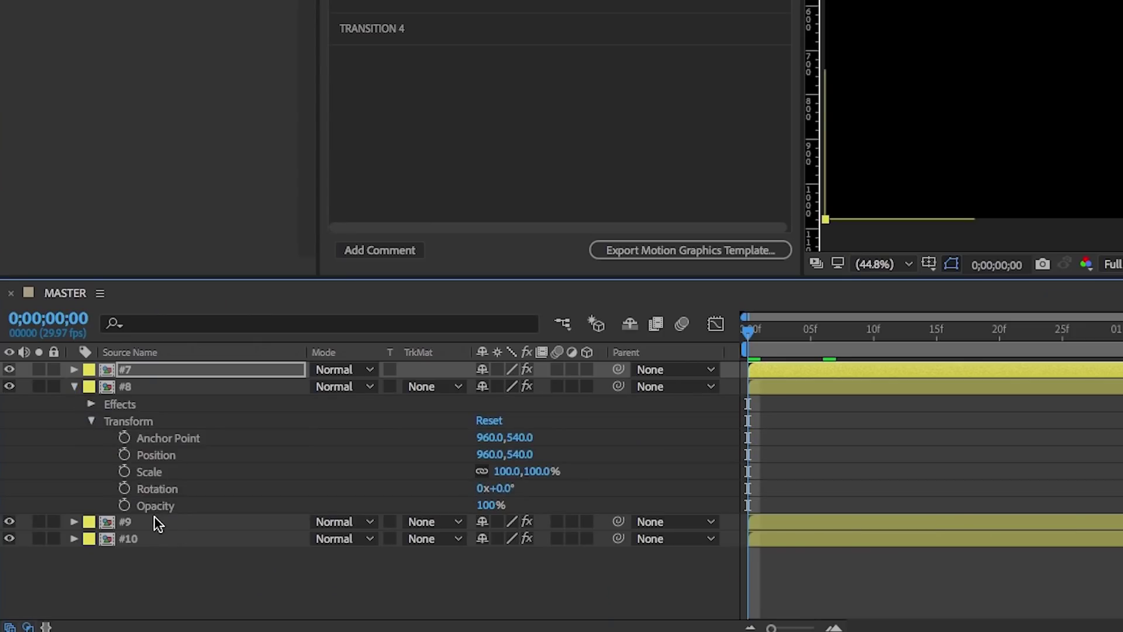
left_click(124, 505, "alt")
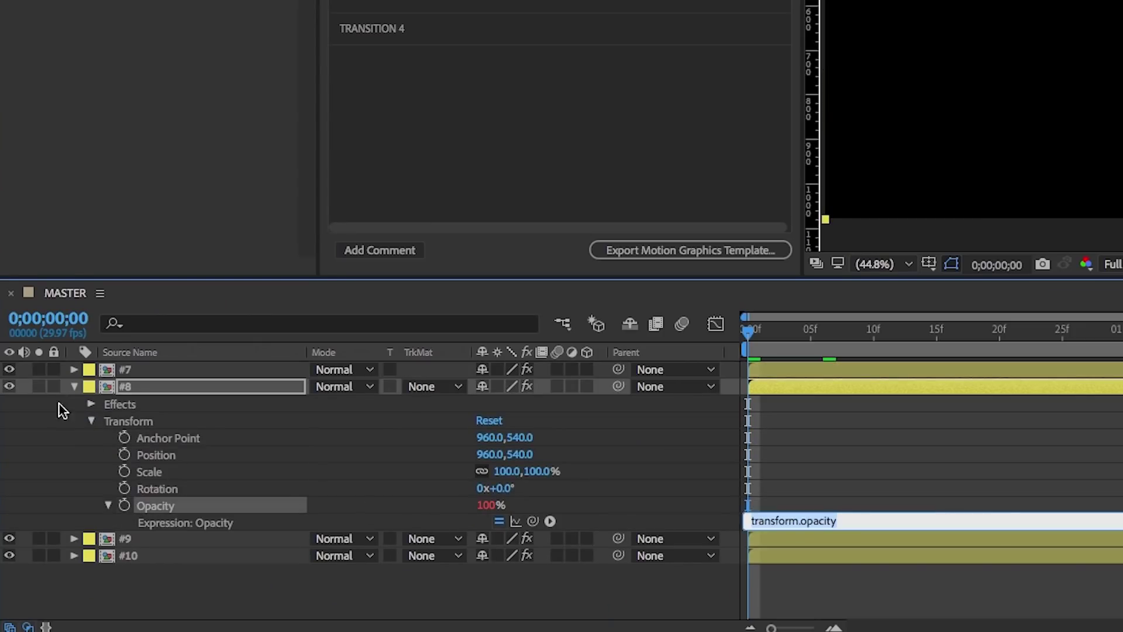
left_click(92, 404)
left_click(92, 404)
left_click(109, 421)
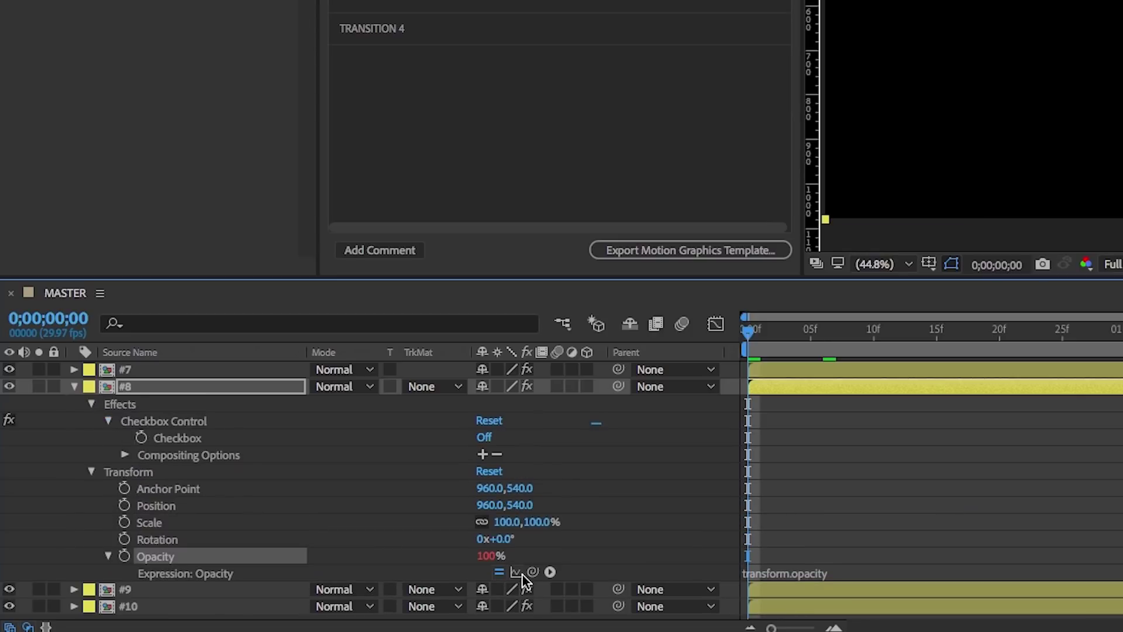
left_click_drag(533, 572, 234, 440)
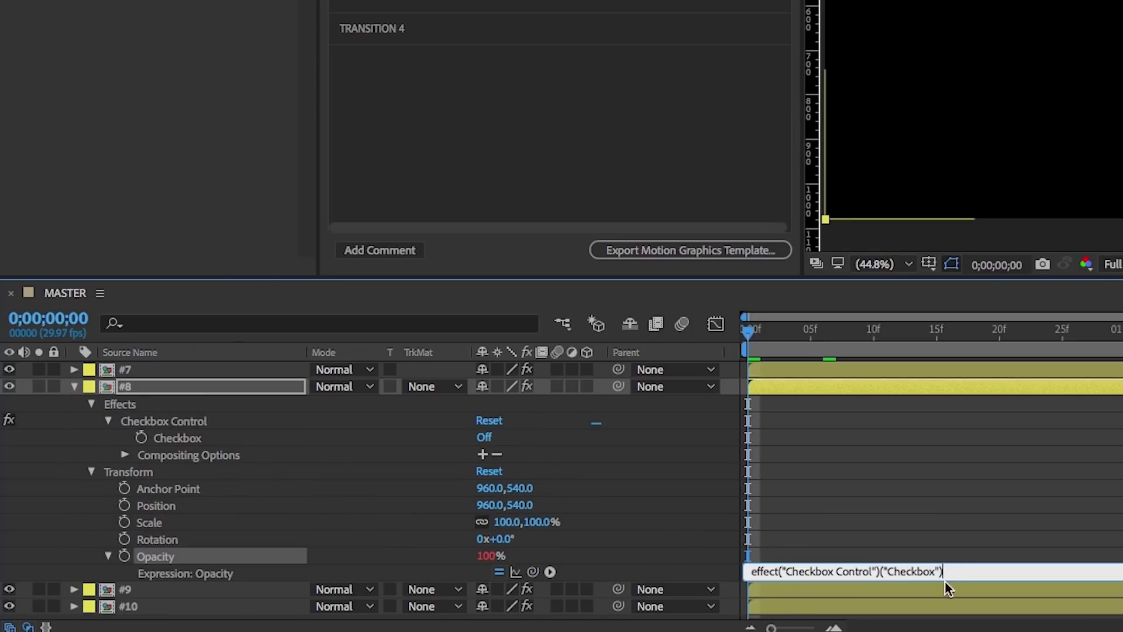
type("*100")
left_click(290, 440)
Step: Add layer #8's Checkbox under TRANSITION 2 in Essential Graphics, named 'Turn on/off'
left_click_drag(171, 438, 320, 173)
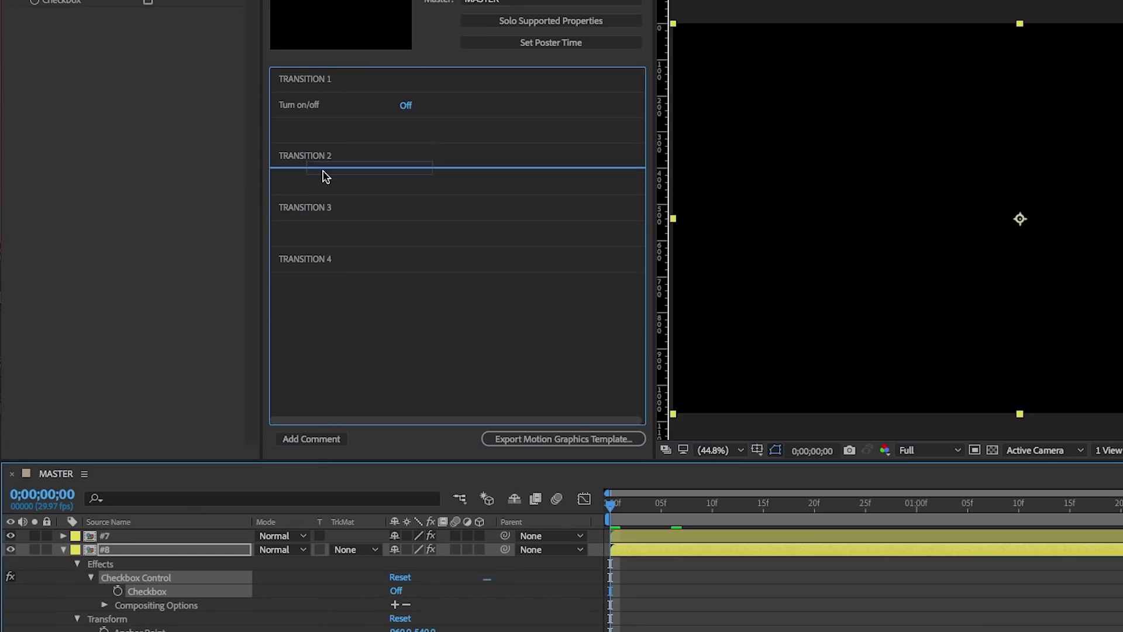
key("End")
type("Turn")
key("BackSpace")
key("BackSpace")
key("BackSpace")
key("BackSpace")
key("BackSpace")
key("BackSpace")
key("BackSpace")
key("BackSpace")
key("BackSpace")
key("BackSpace")
key("BackSpace")
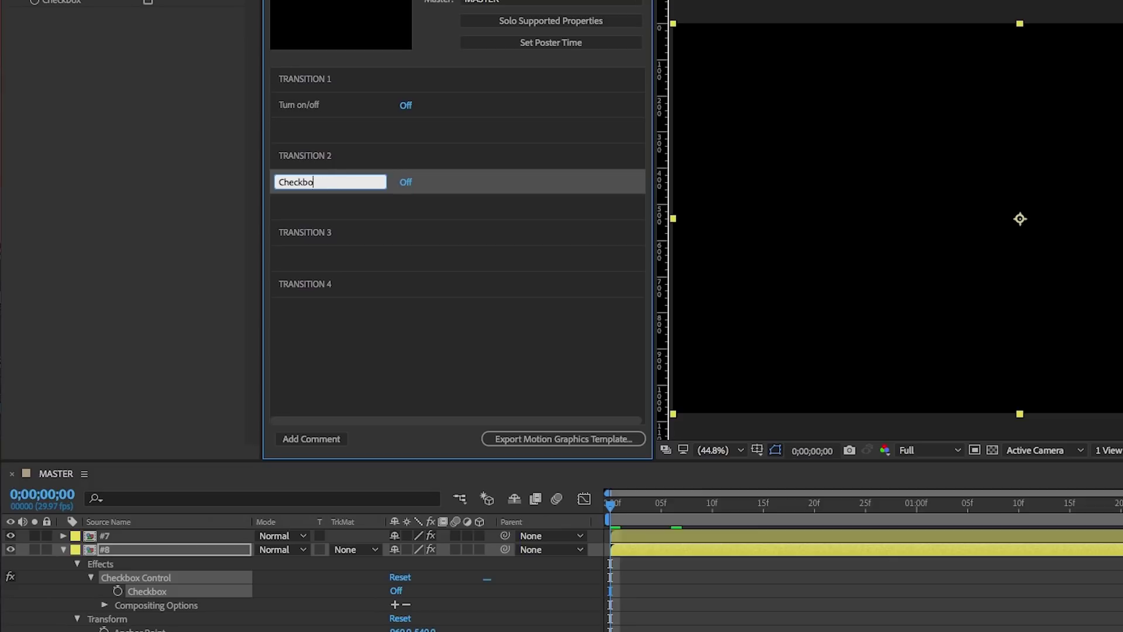
type("Turn on/off")
left_click(409, 346)
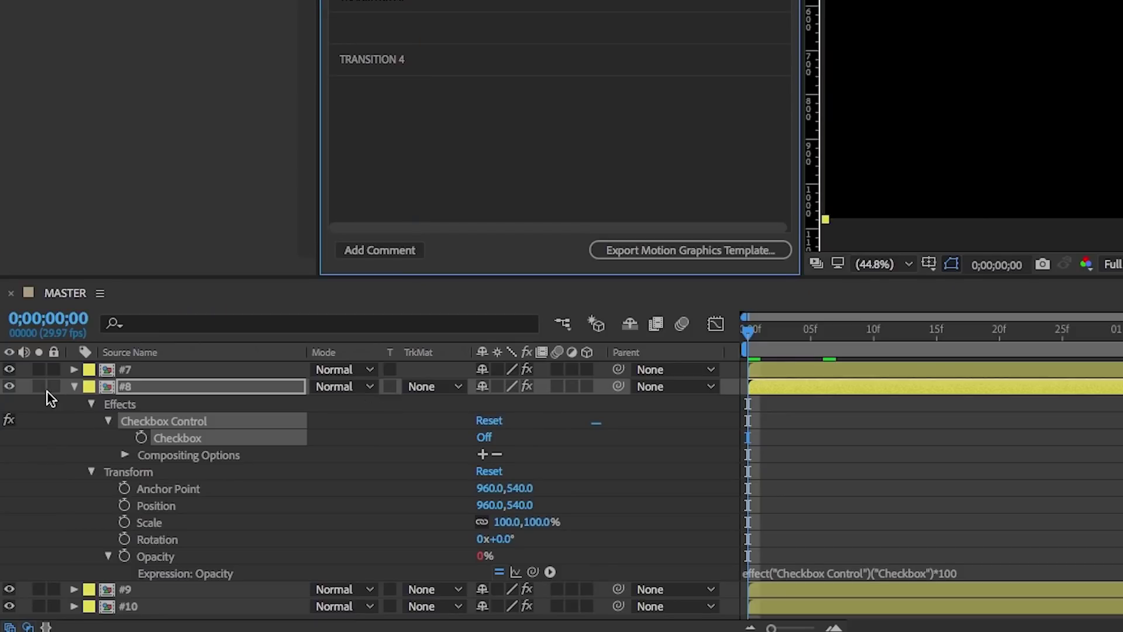
left_click(73, 387)
Step: Give layer #9's Opacity an expression linking it to its Checkbox times 100
left_click(74, 404)
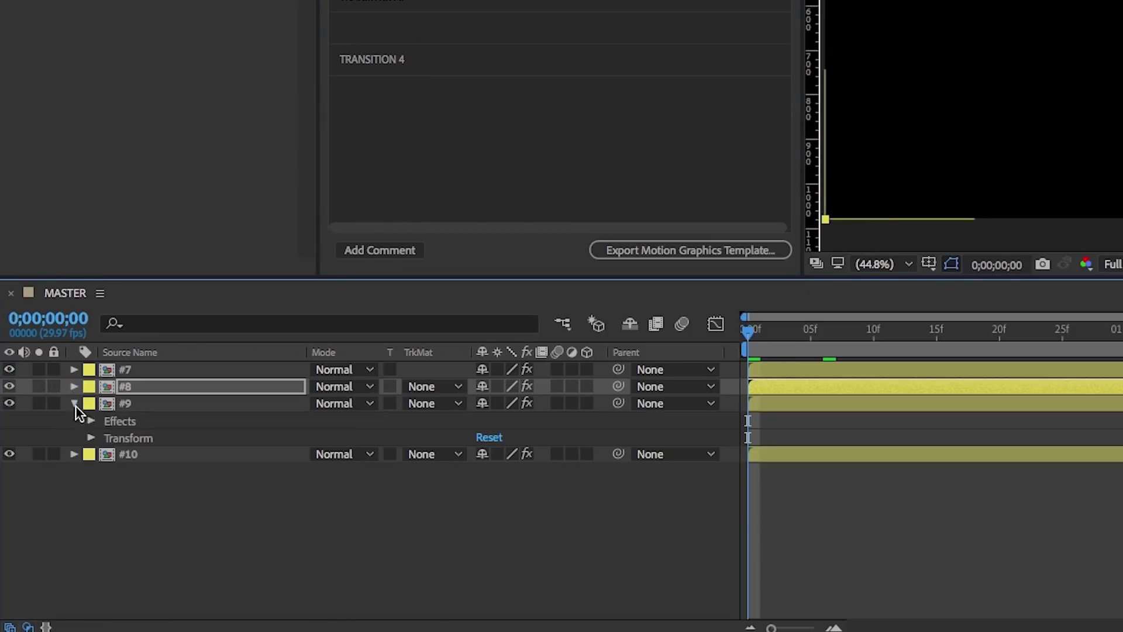
left_click(91, 422)
left_click(108, 438)
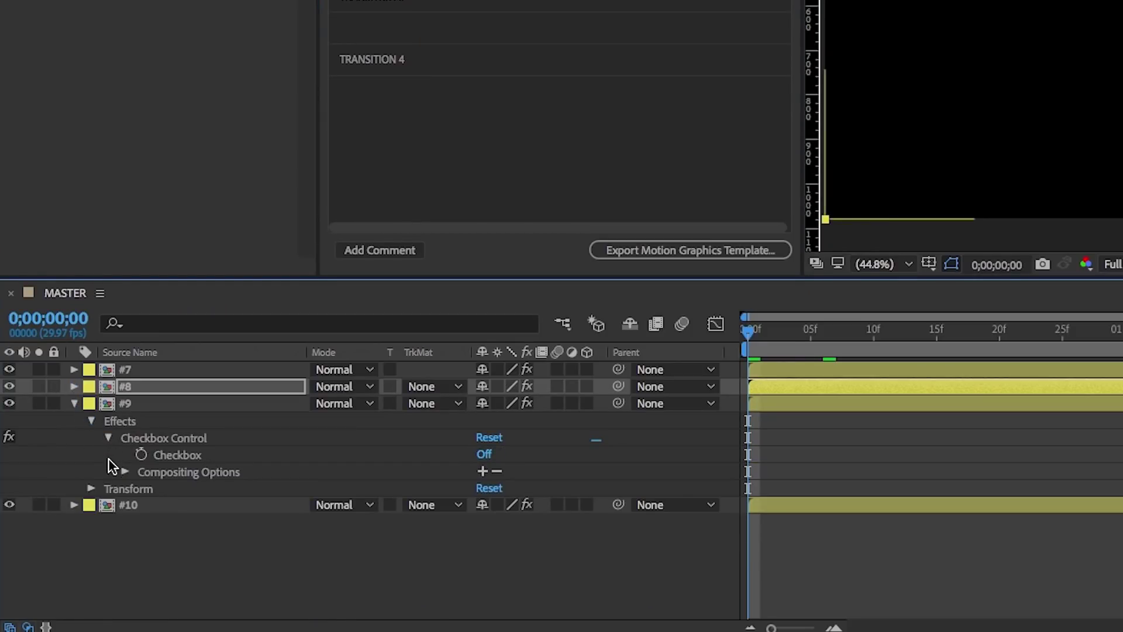
left_click(90, 489)
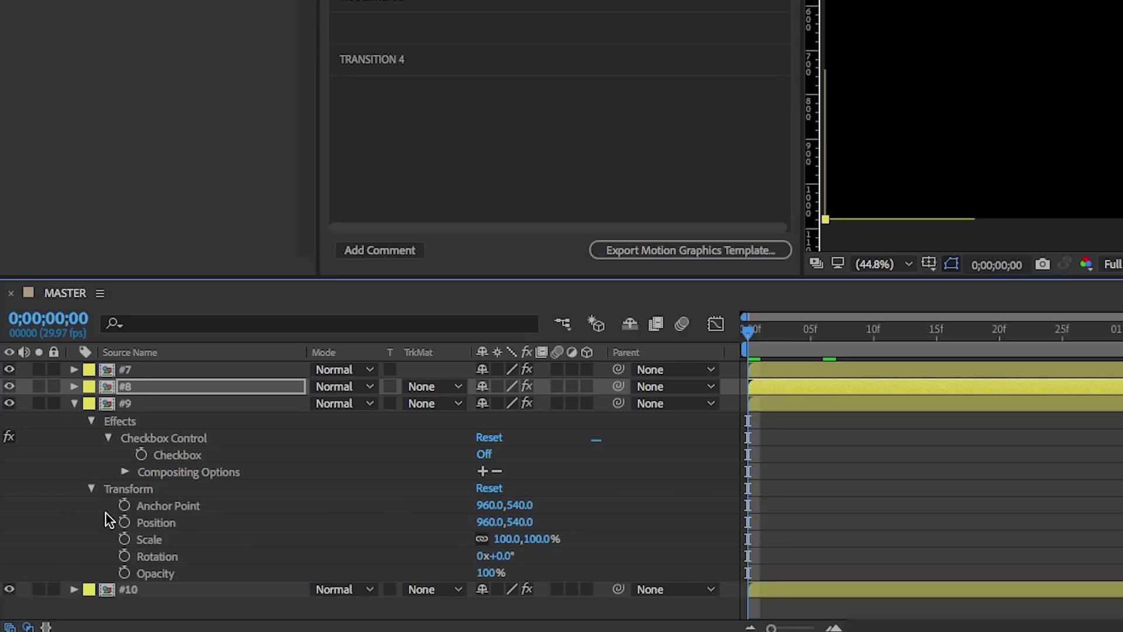
left_click(124, 574, "alt")
left_click_drag(533, 594, 183, 459)
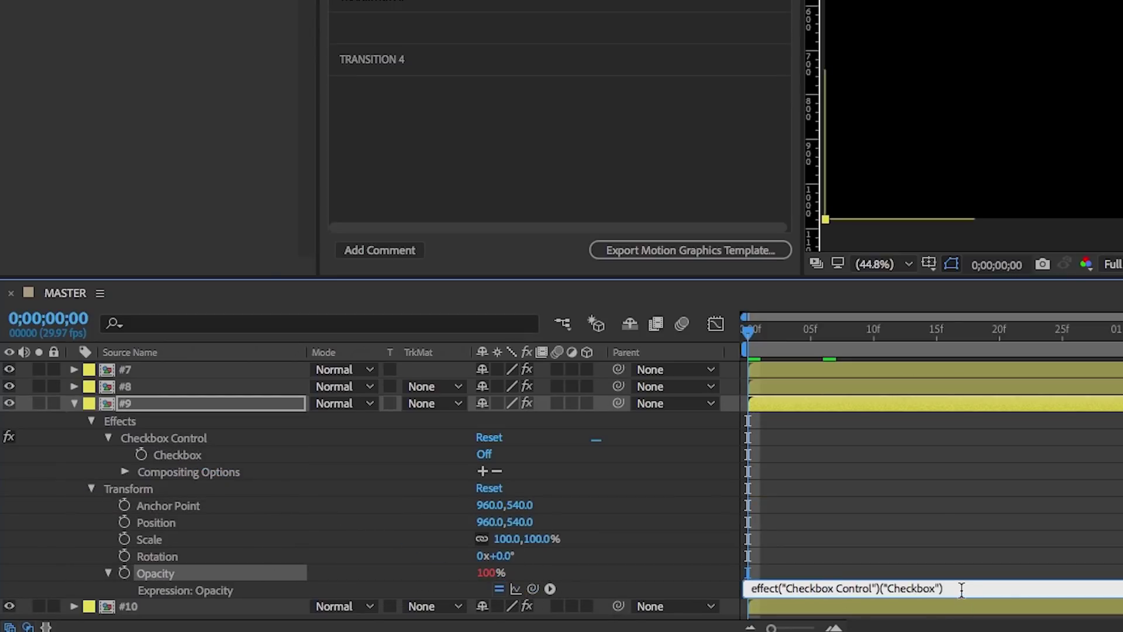
type("*100")
left_click(632, 585)
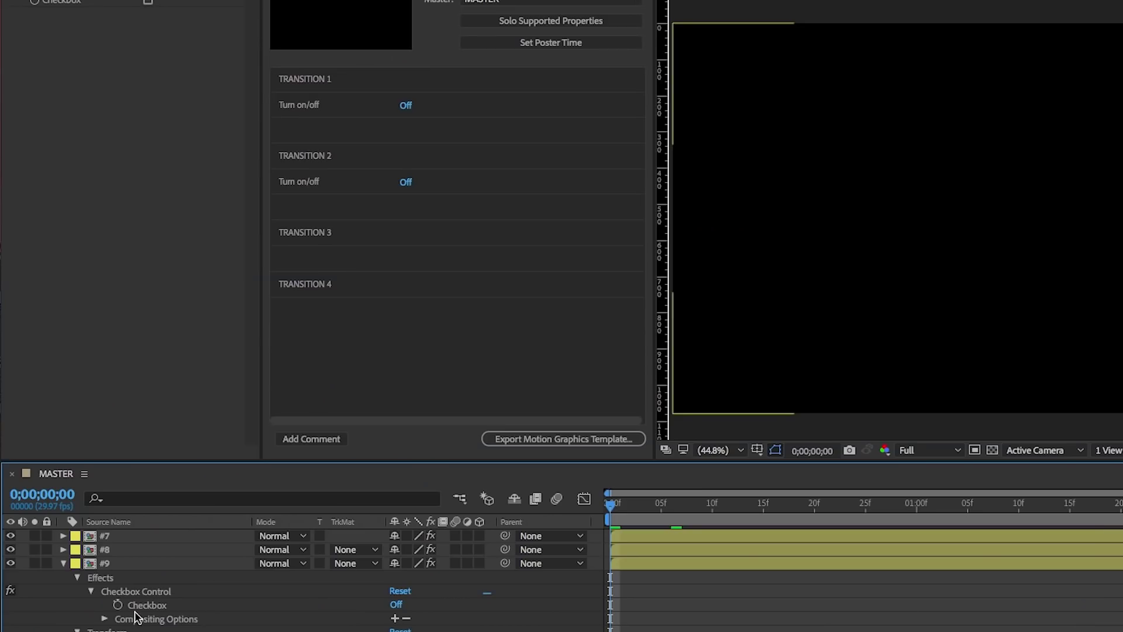
Step: Add layer #9's Checkbox under TRANSITION 3 in Essential Graphics, renamed 'Turn on/off'
left_click_drag(146, 606, 321, 244)
left_click(311, 258)
double_click(312, 259)
type("Turn on/off")
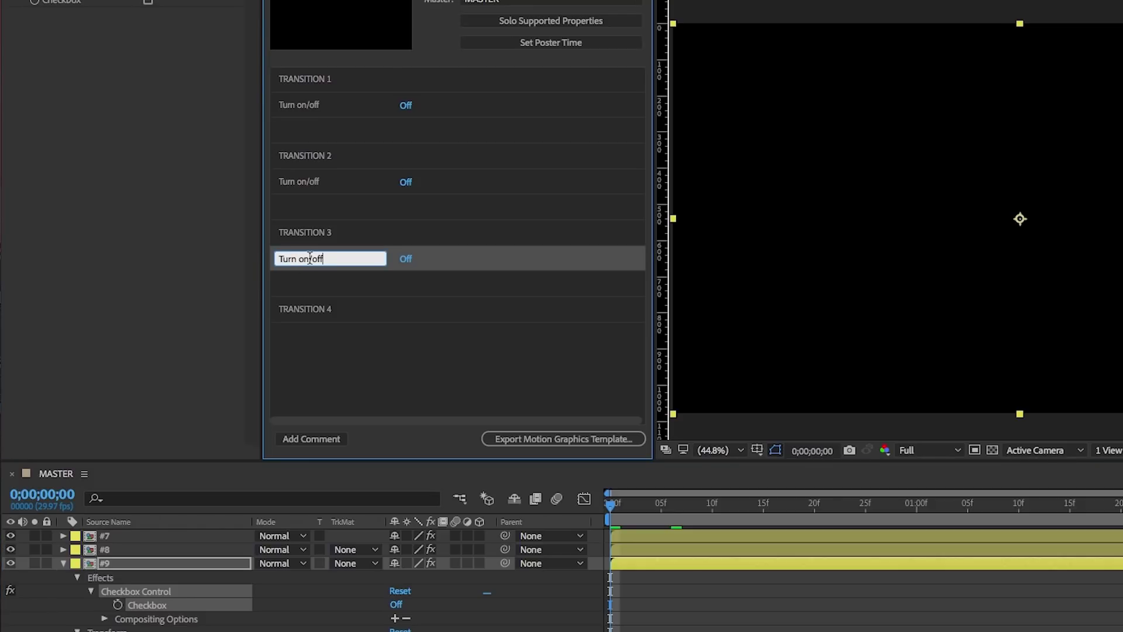
left_click(320, 345)
left_click(62, 566)
Step: Give layer #10's Opacity an expression linking it to its Checkbox times 100
left_click(63, 563)
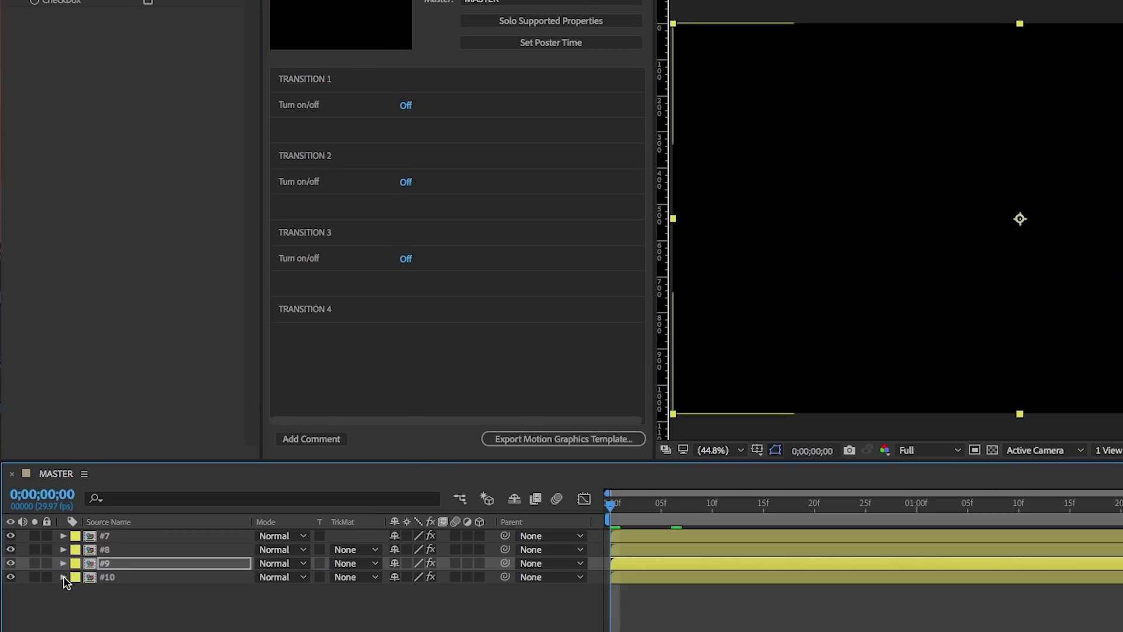
left_click(76, 591)
left_click(89, 604)
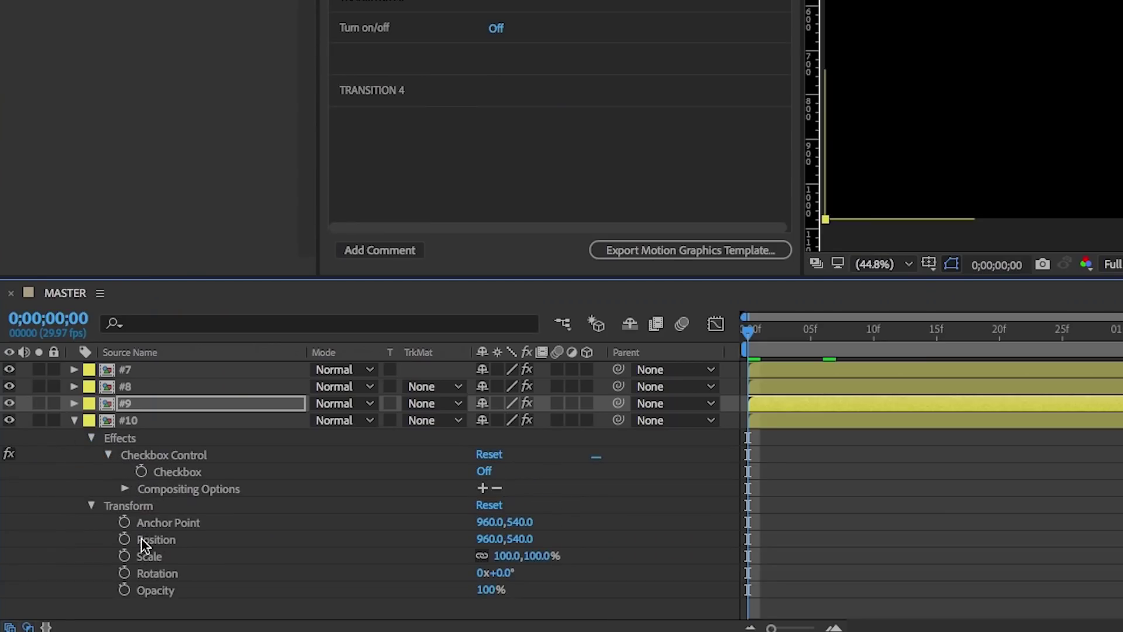
left_click(124, 590, "alt")
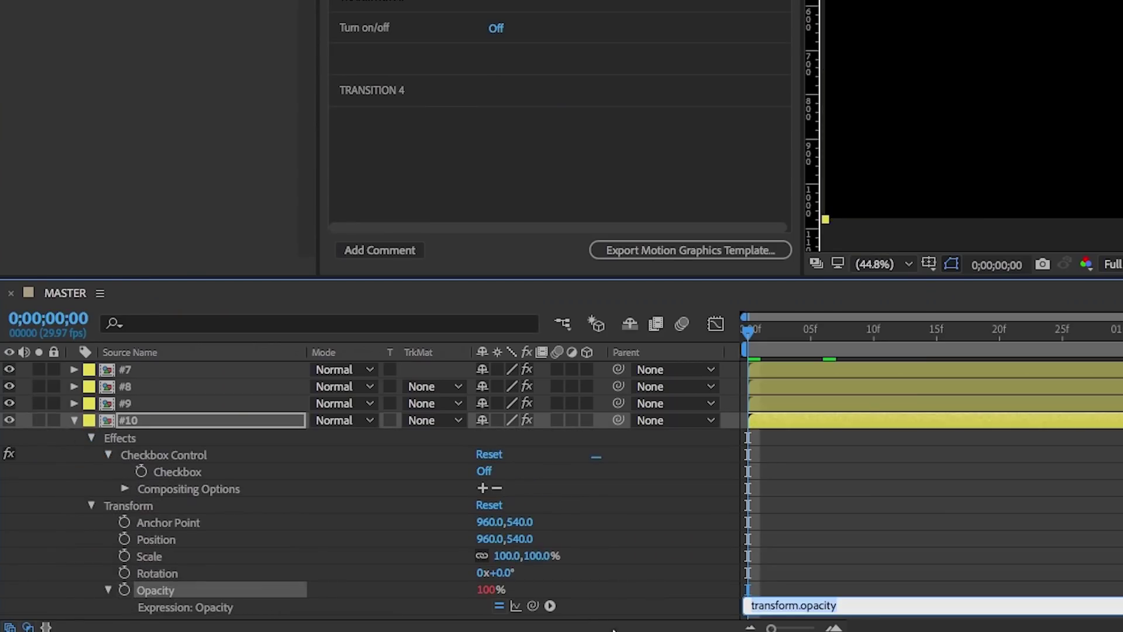
left_click_drag(532, 605, 176, 472)
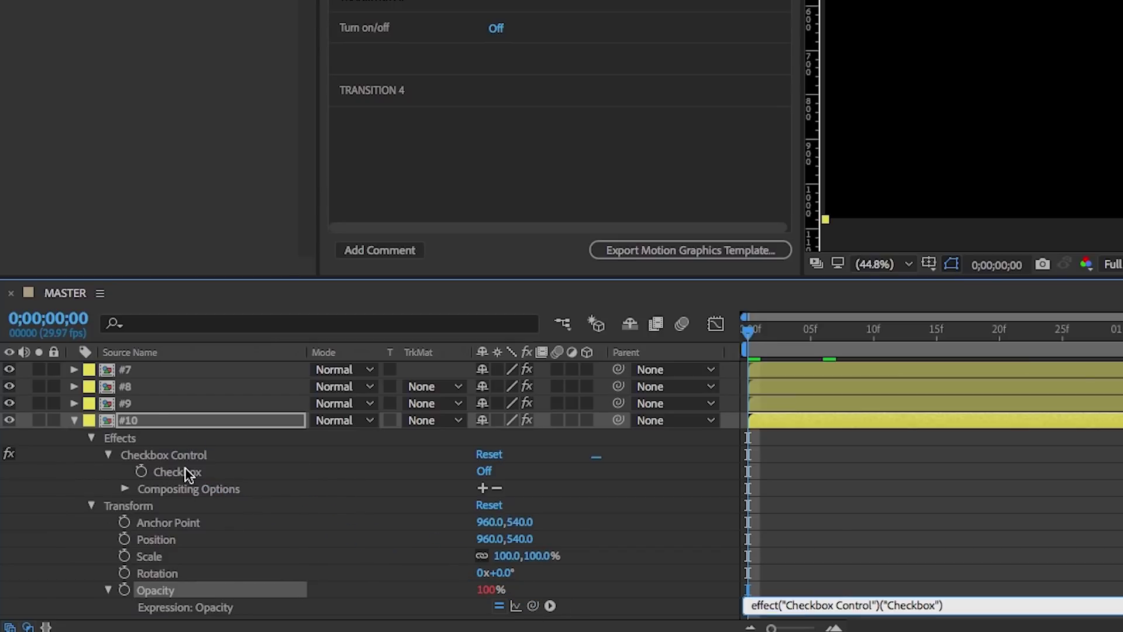
type("*100")
left_click(648, 601)
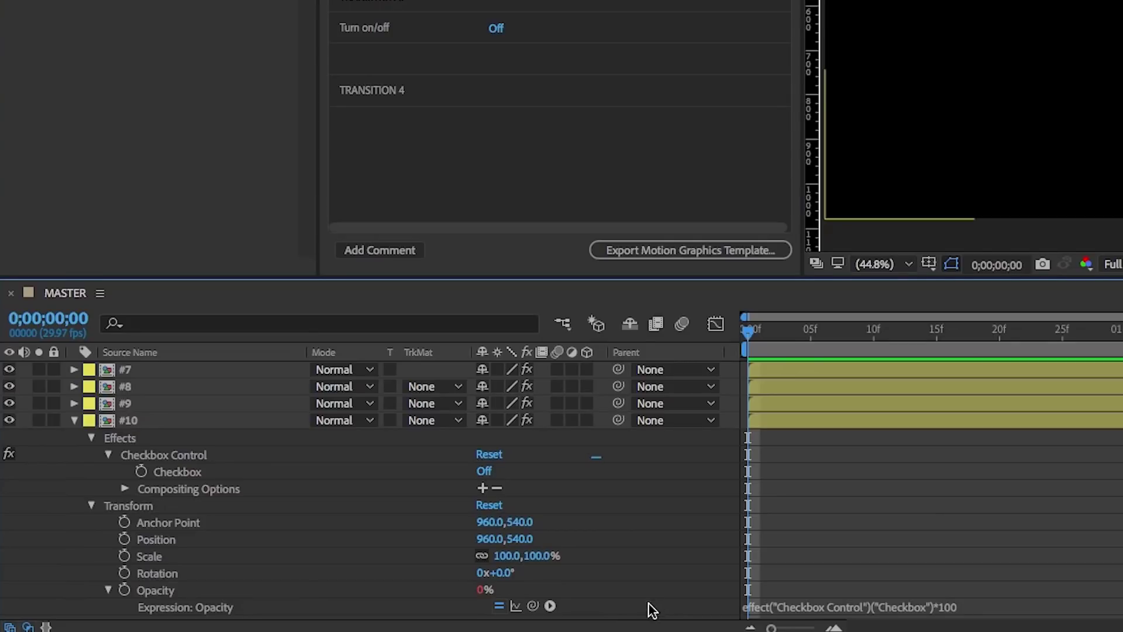
Step: Add layer #10's Checkbox under TRANSITION 4 in Essential Graphics, named 'Turn on/off'
left_click_drag(180, 471, 410, 126)
left_click(368, 121)
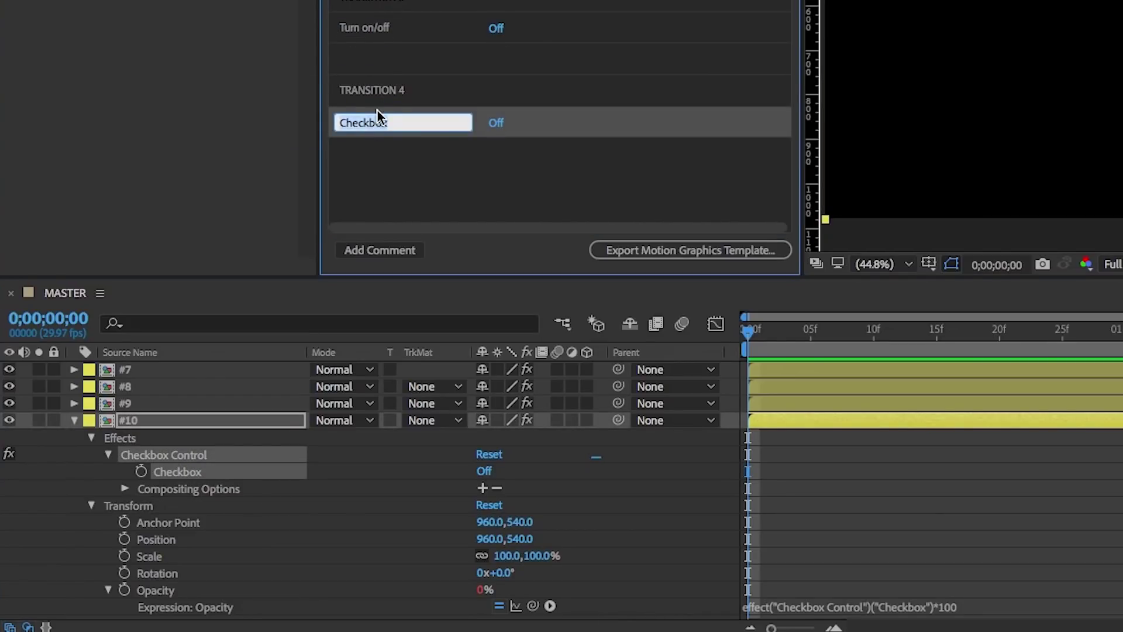
type("Turn on/off")
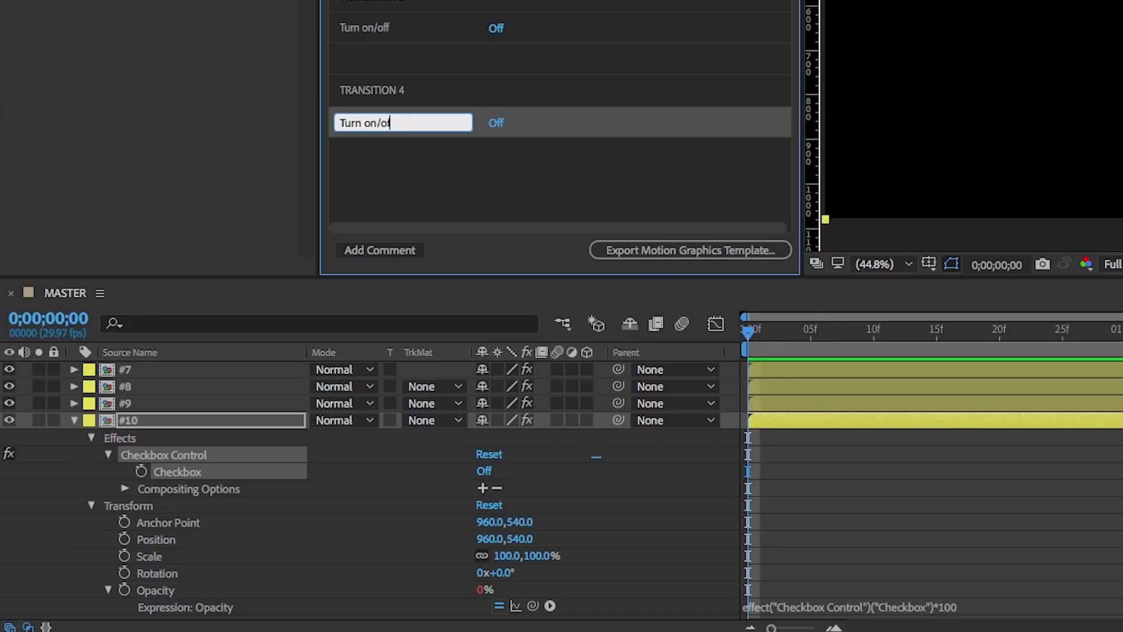
key("Return")
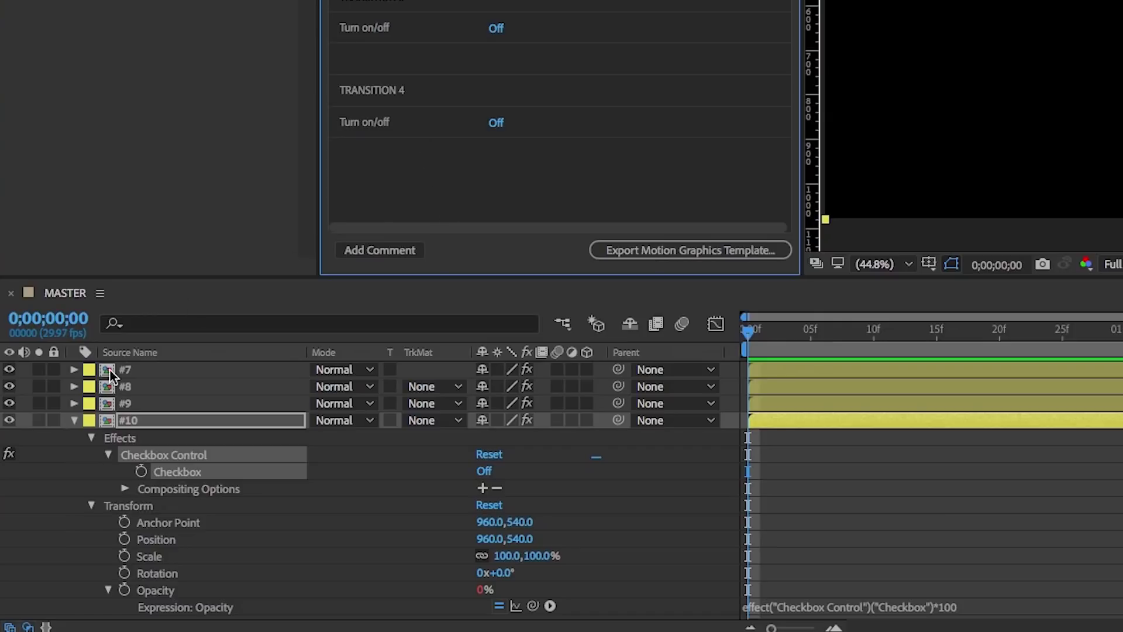
left_click(74, 421)
left_click_drag(766, 335, 790, 339)
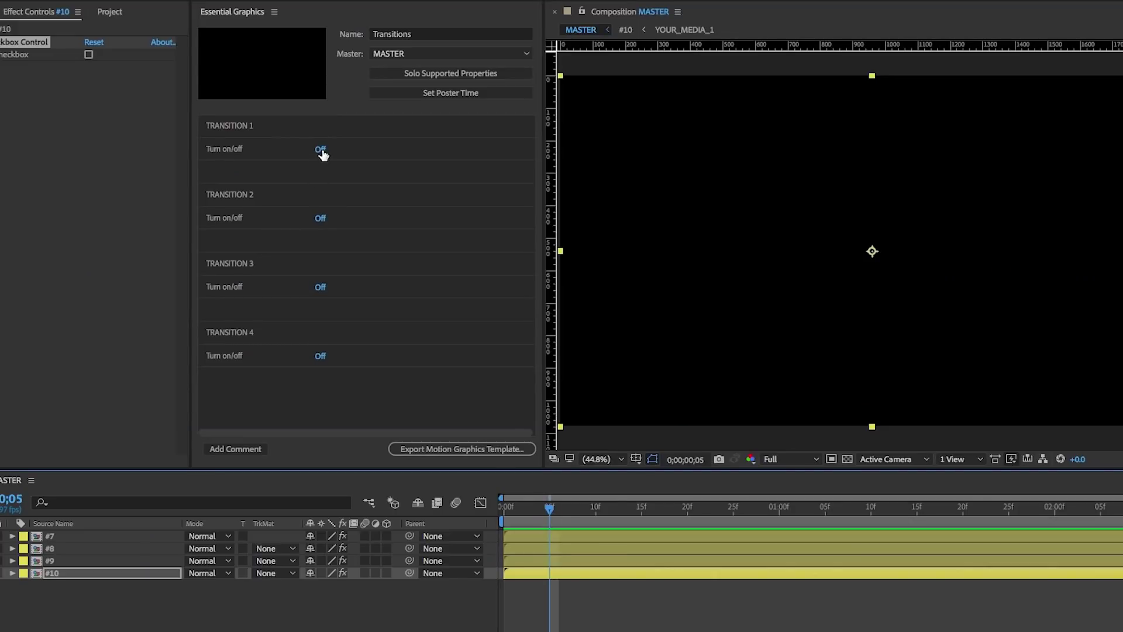
left_click(320, 150)
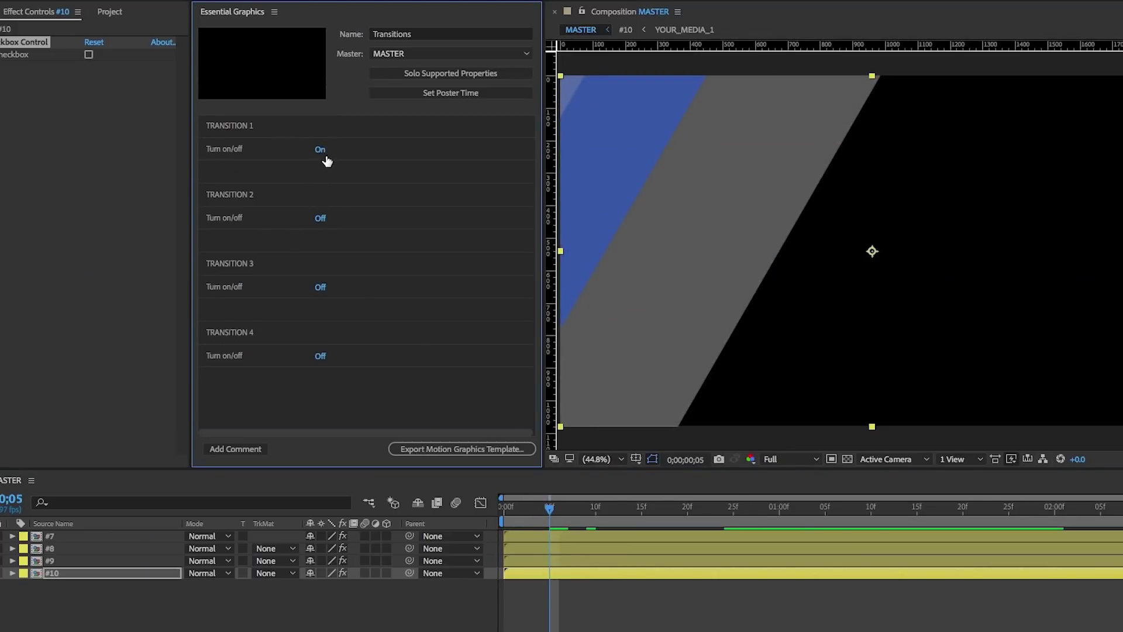
key("space")
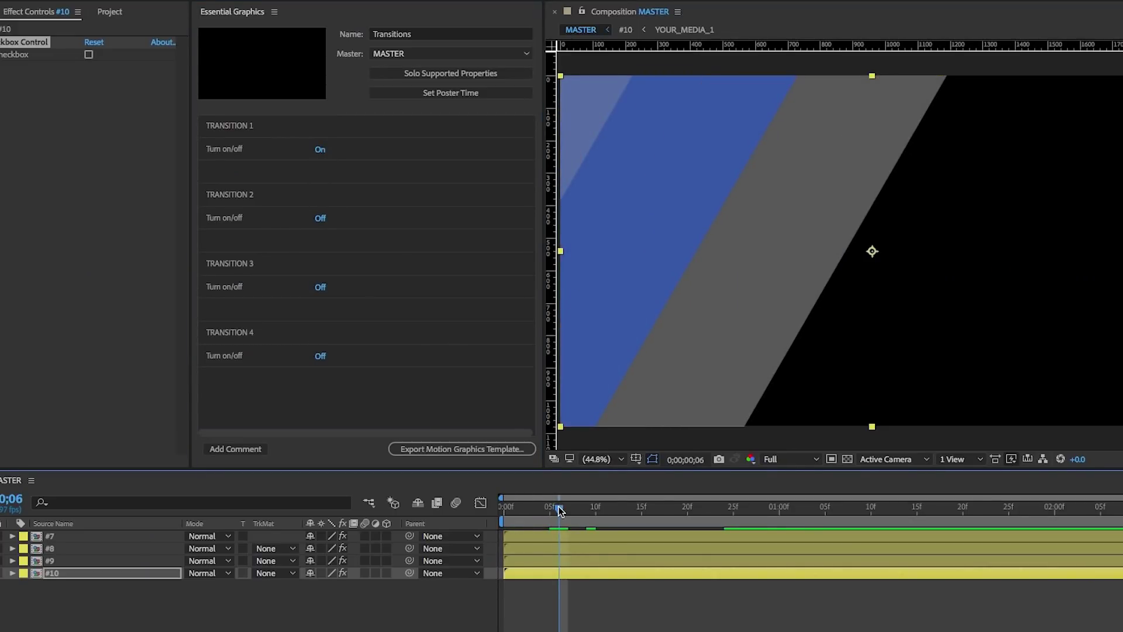
left_click(321, 150)
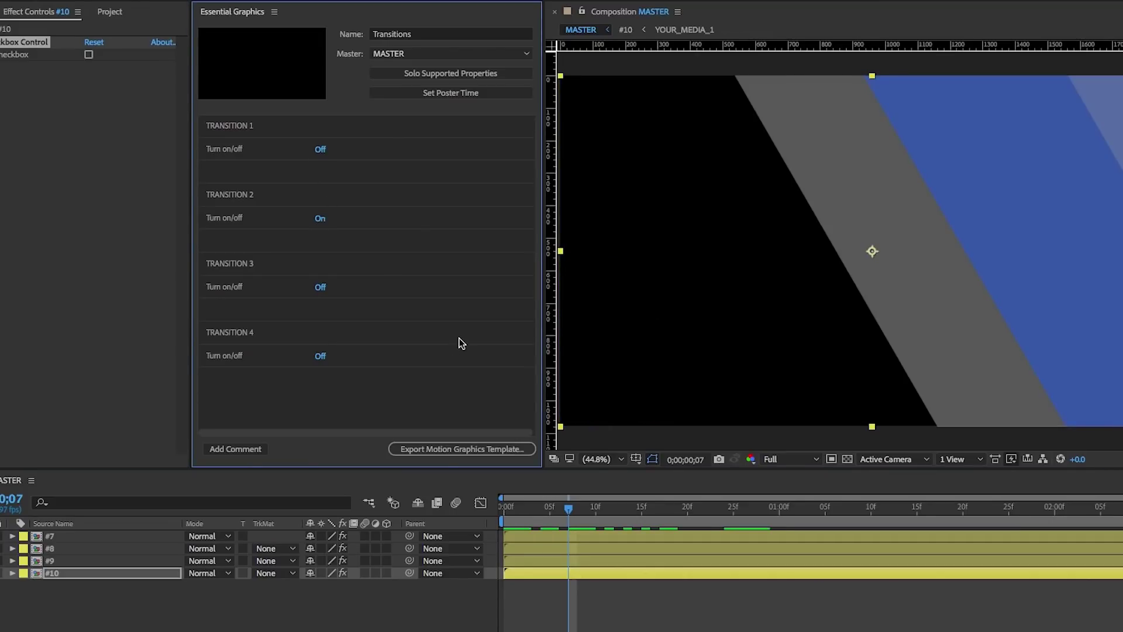
left_click(320, 220)
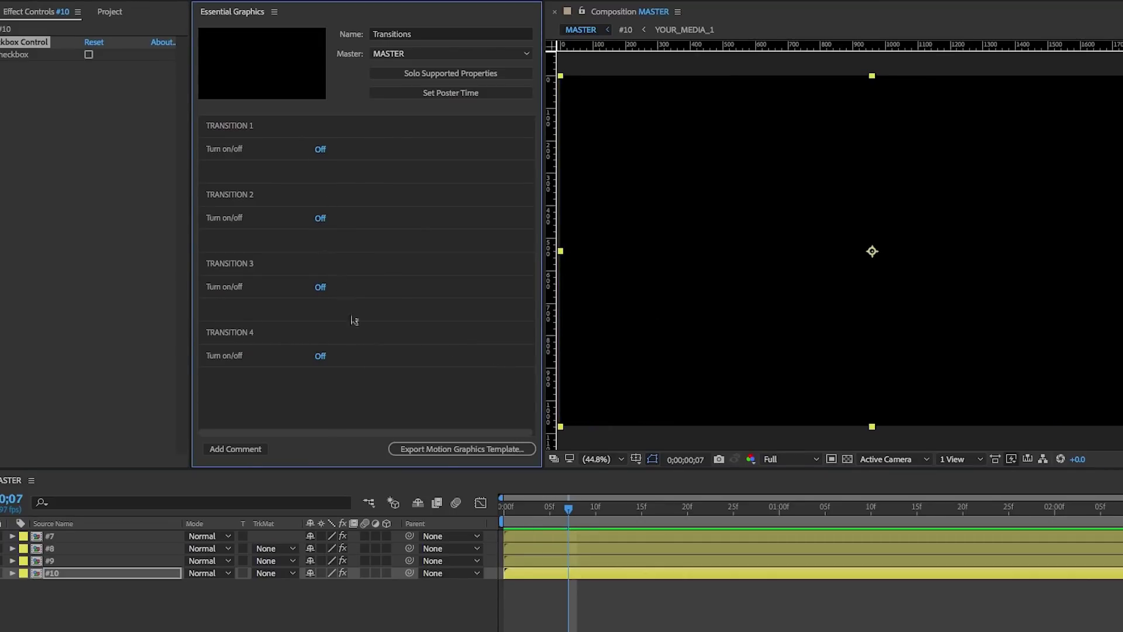
left_click(320, 288)
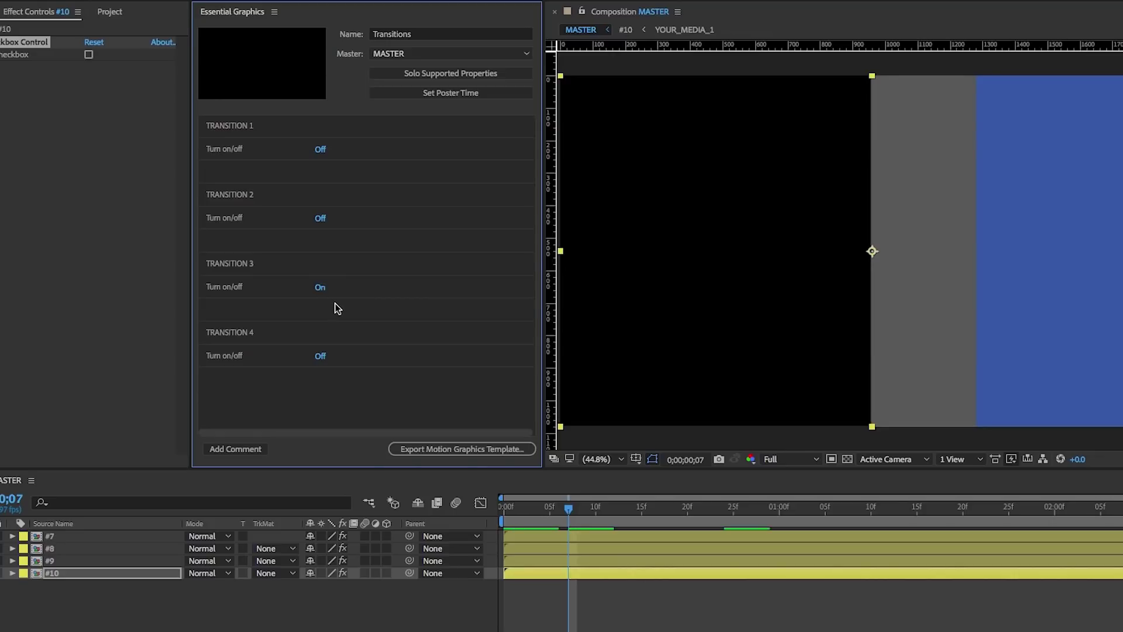
left_click(321, 289)
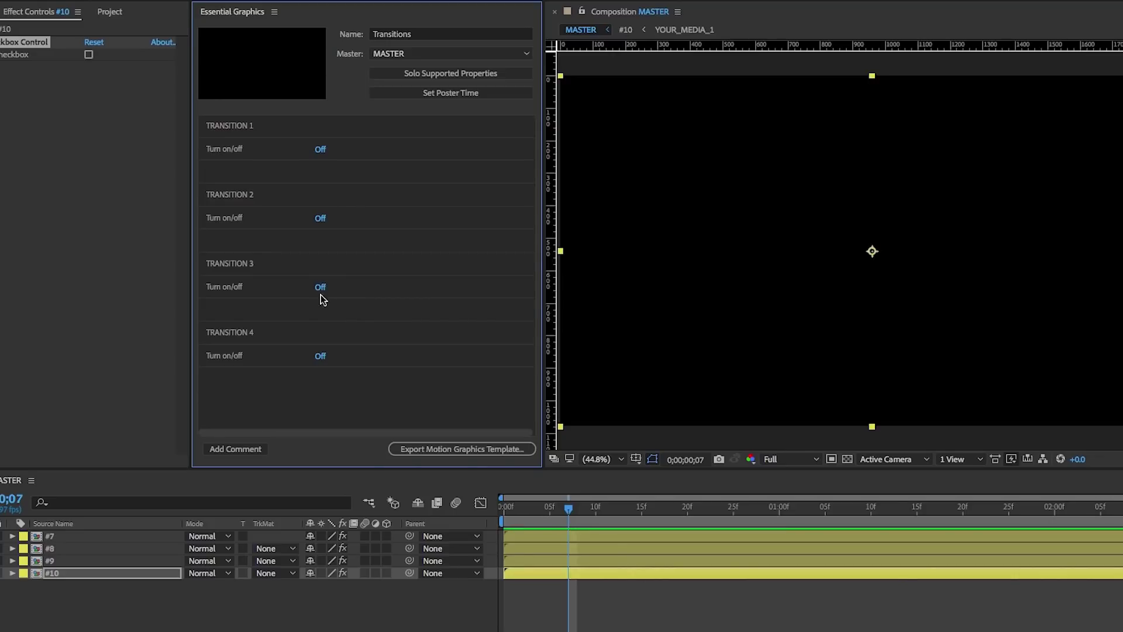
left_click(319, 356)
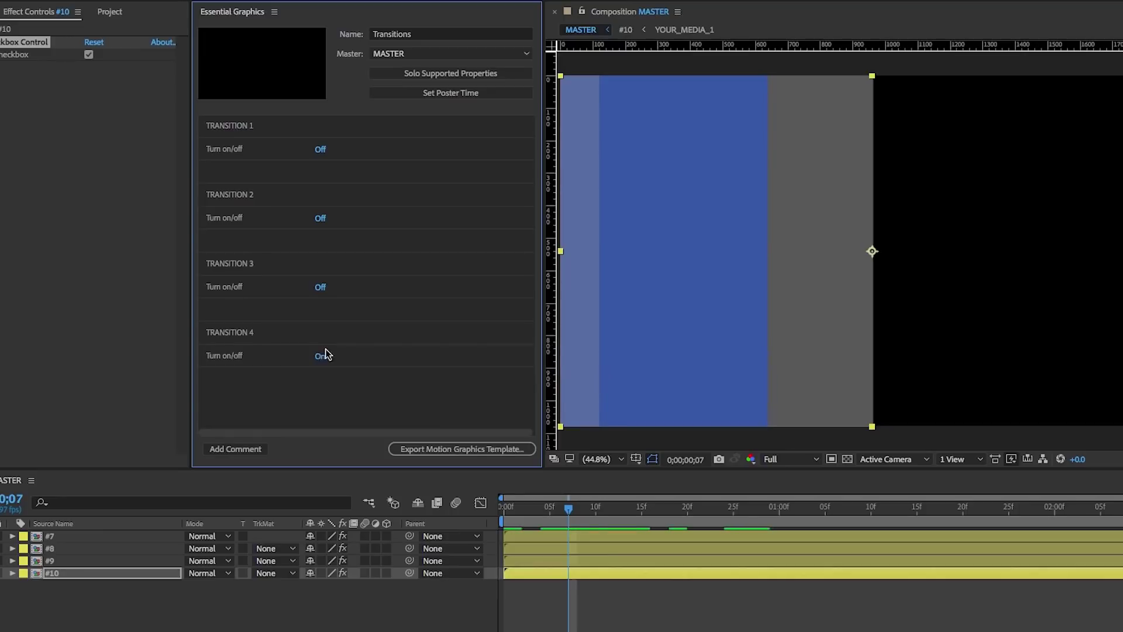
left_click(320, 357)
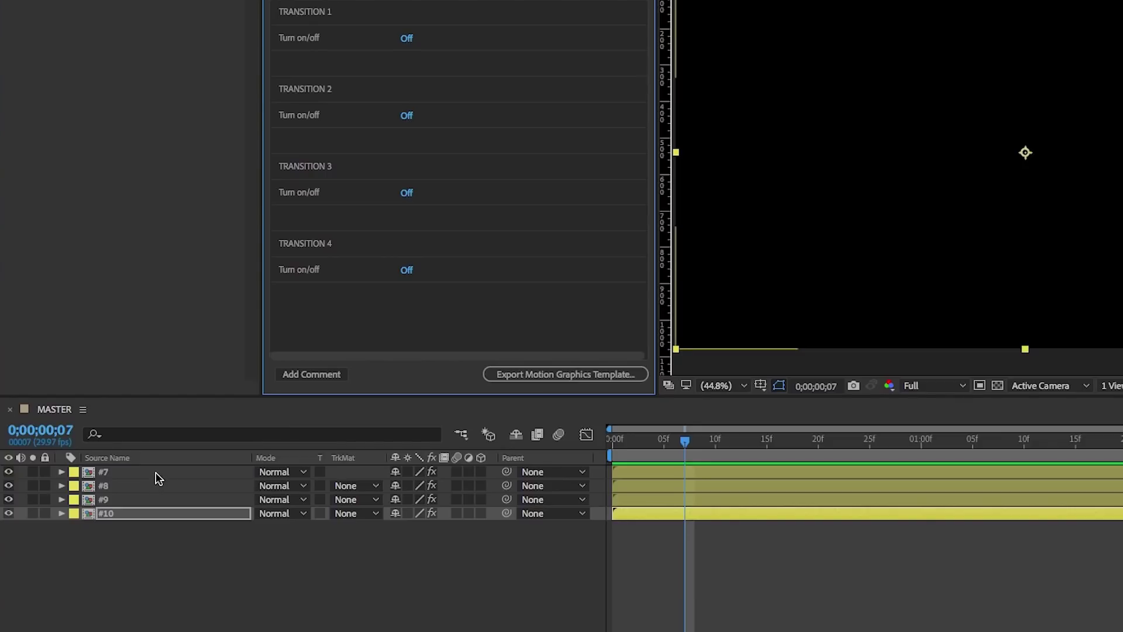
Step: In precomp #7, add the CHANGE COLOR effect's Color property under TRANSITION 1
left_click(89, 474)
double_click(89, 475)
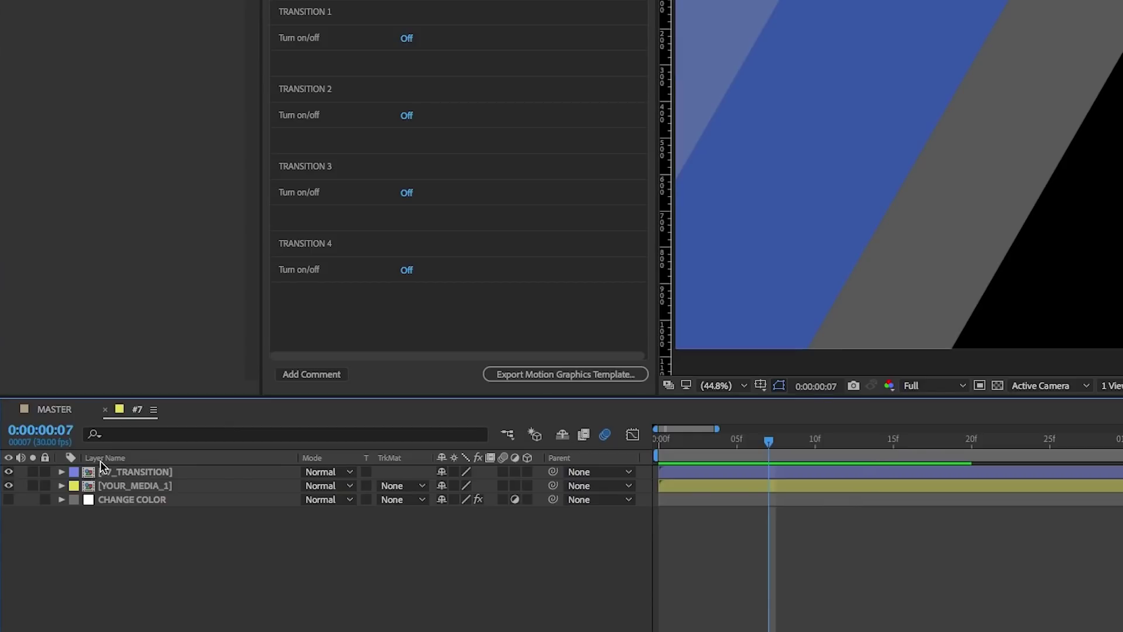
left_click(117, 499)
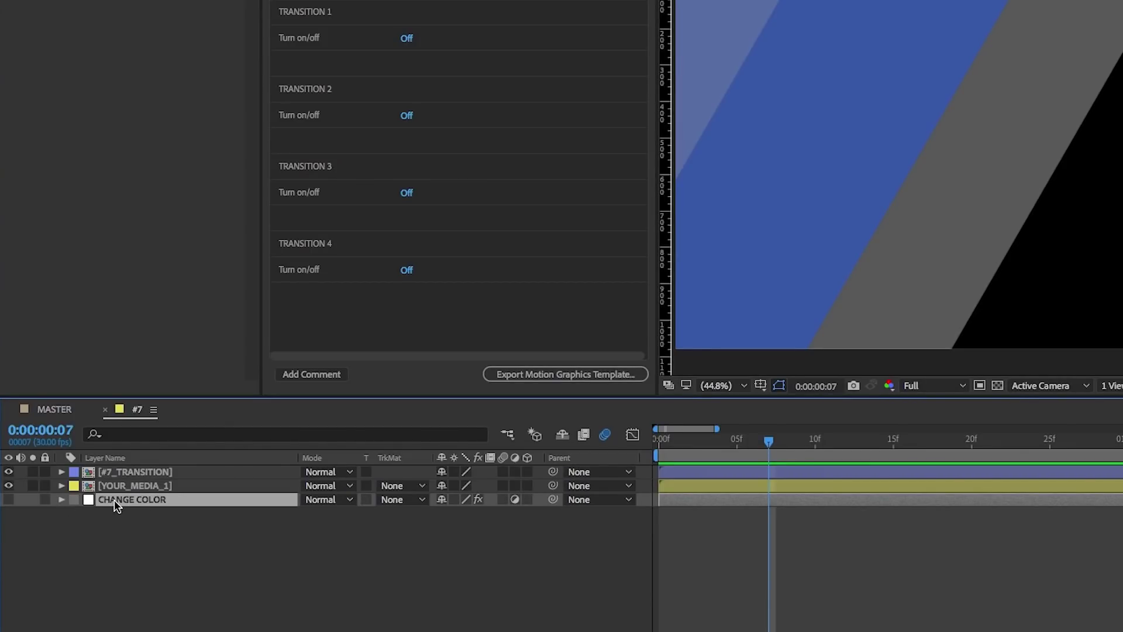
key("e")
left_click(91, 513)
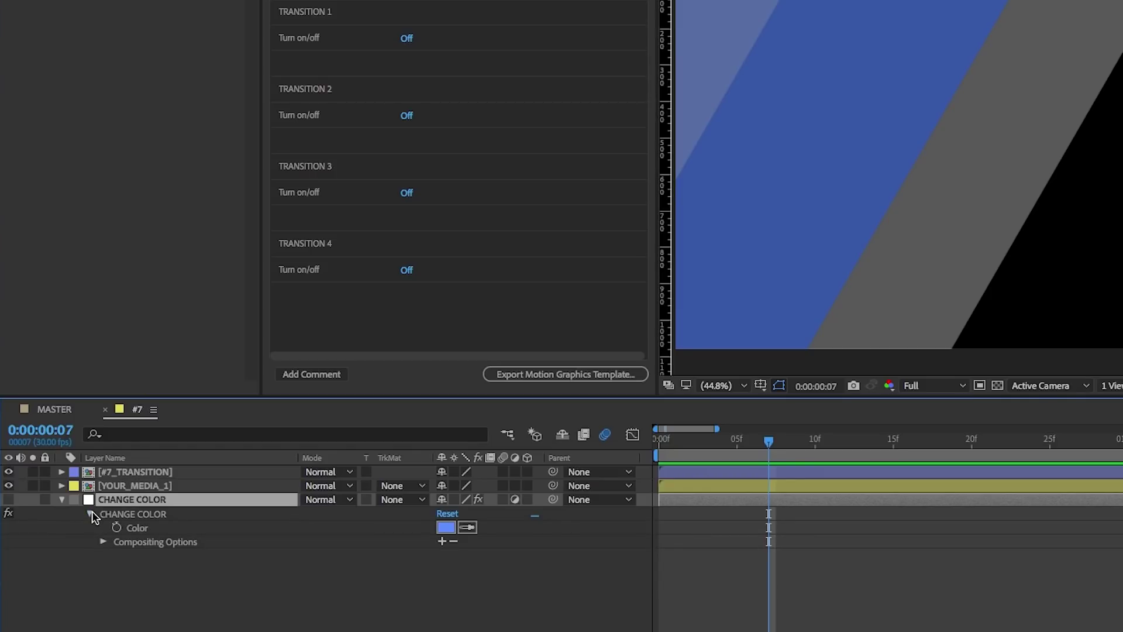
left_click(146, 529)
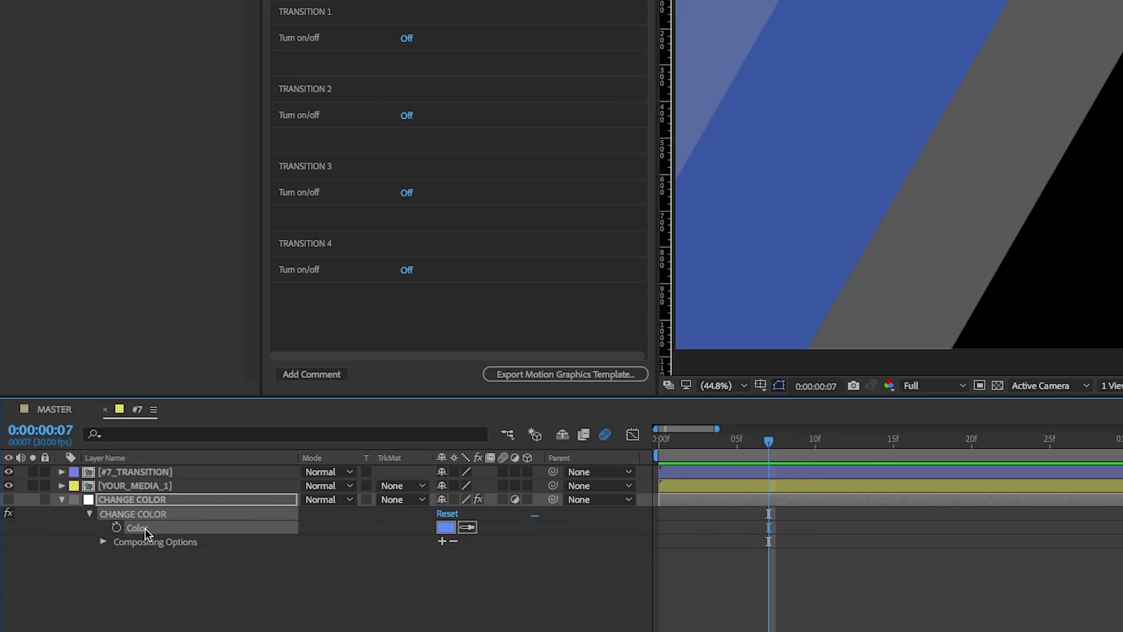
left_click_drag(147, 534, 338, 53)
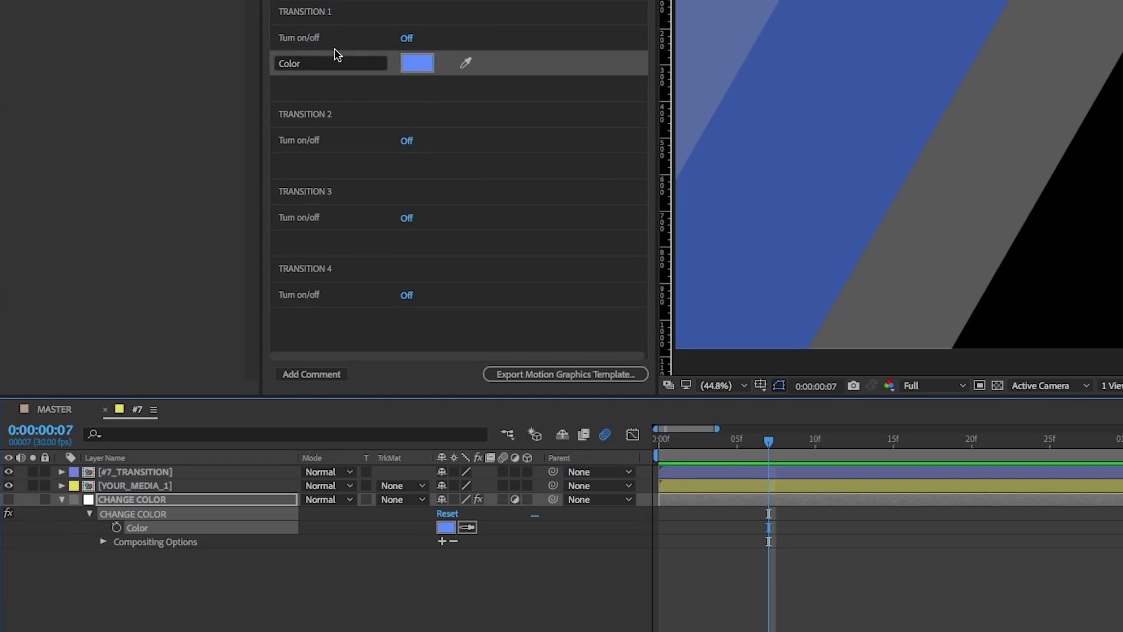
Step: In precomp #8, add the CHANGE COLOR Color property under TRANSITION 2
left_click(54, 409)
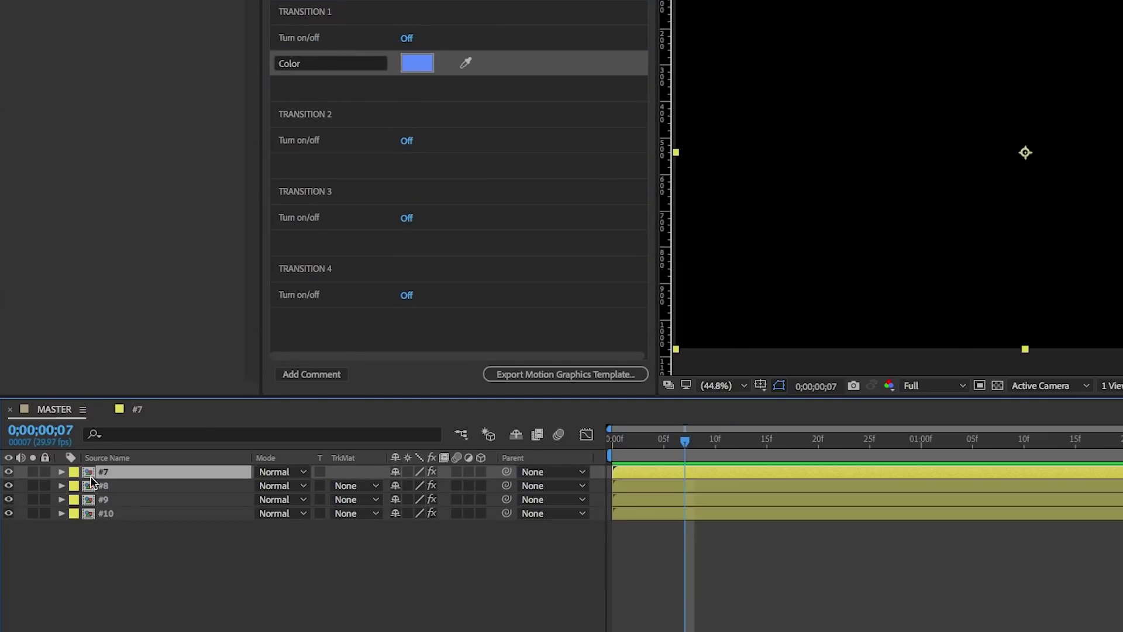
double_click(103, 485)
left_click(120, 500)
left_click(62, 500)
left_click(76, 514)
left_click(133, 528)
left_click(90, 527)
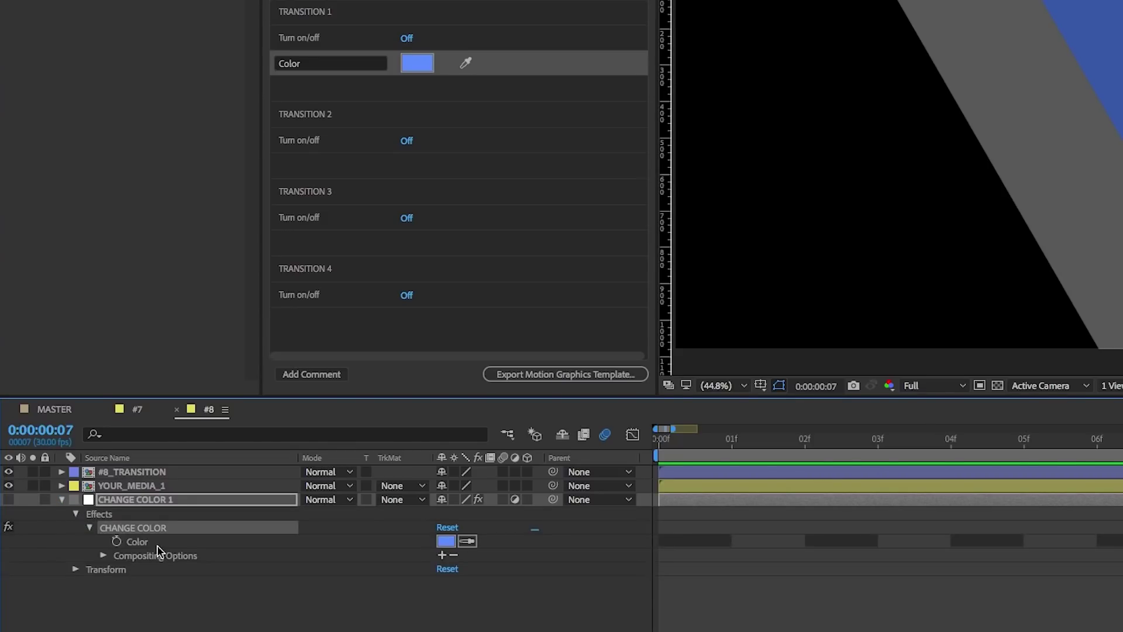
left_click_drag(133, 546, 340, 157)
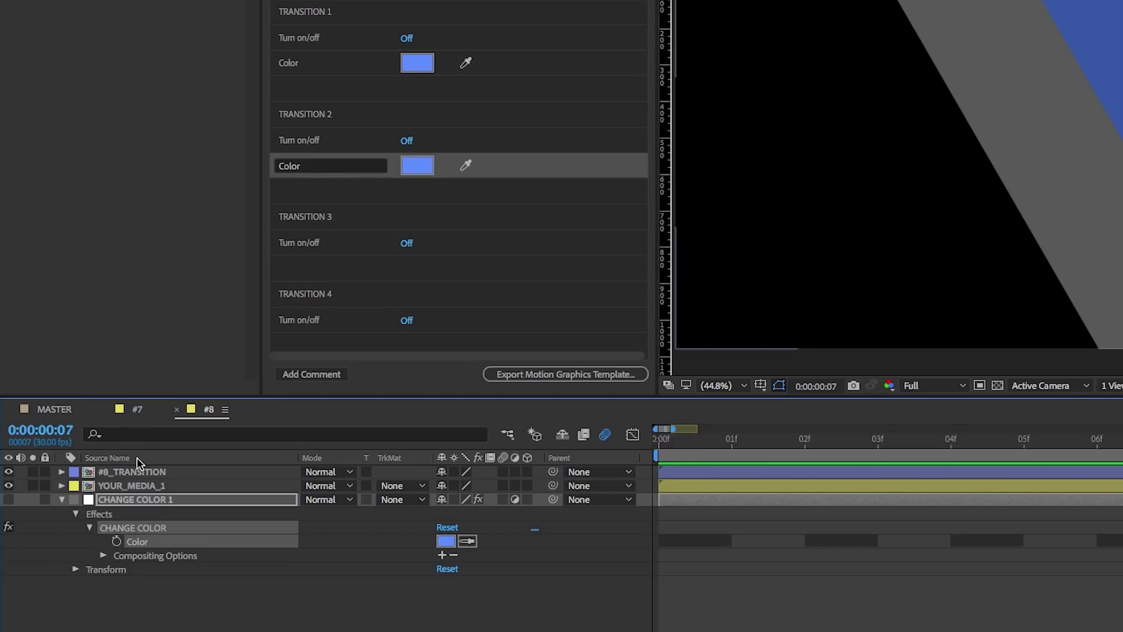
Step: In precomp #9, add the CHANGE COLOR Color property under TRANSITION 3
left_click(68, 411)
double_click(85, 499)
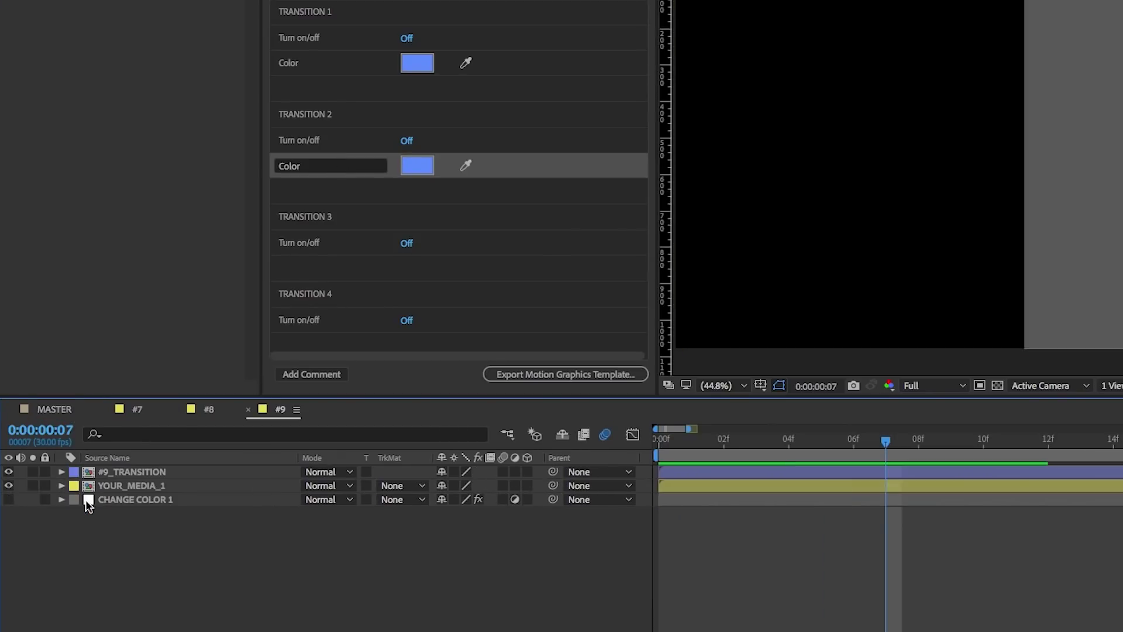
left_click(107, 501)
key("e")
left_click(89, 513)
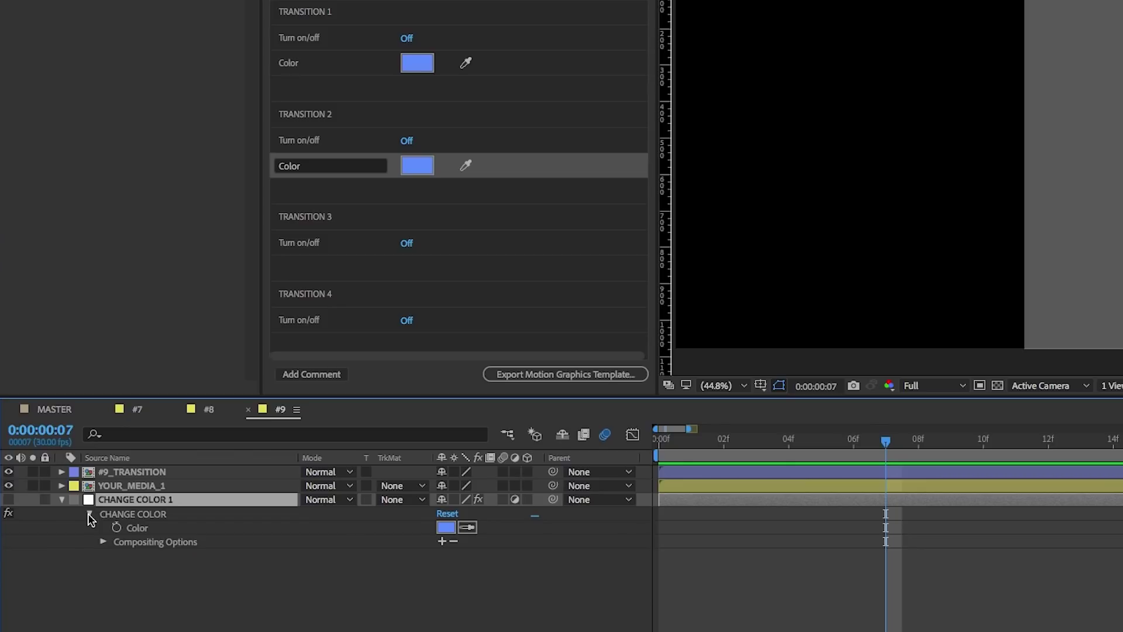
left_click_drag(157, 529, 341, 261)
Step: In precomp #10, clear the CHANGE COLOR Color keyframes and add it under TRANSITION 4
scroll(351, 310, "down", 1)
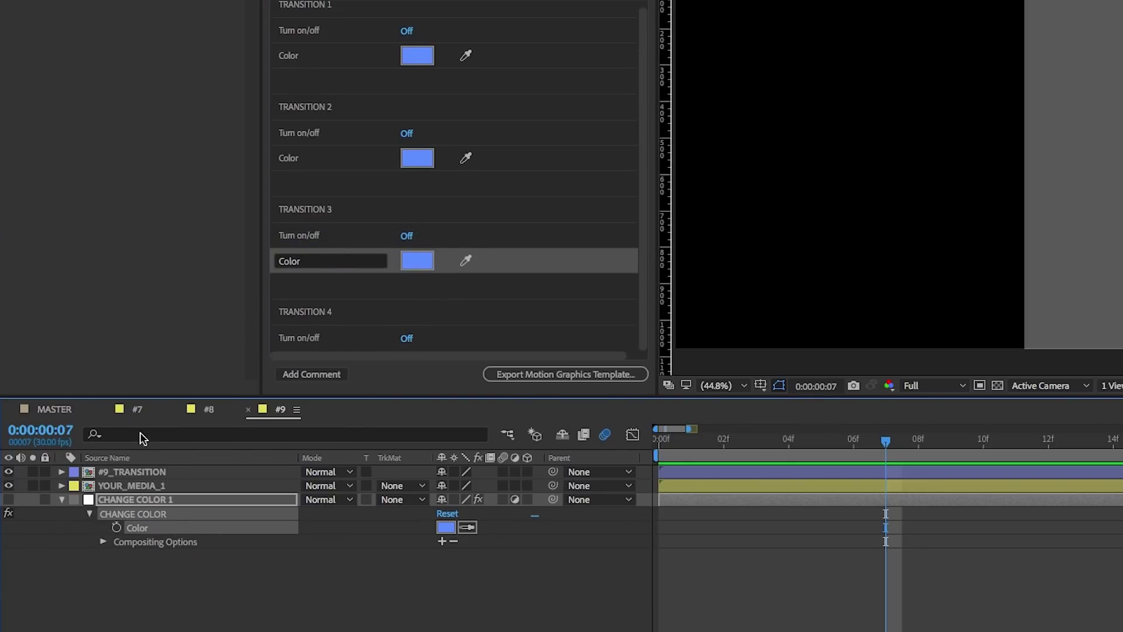
left_click(57, 410)
double_click(107, 513)
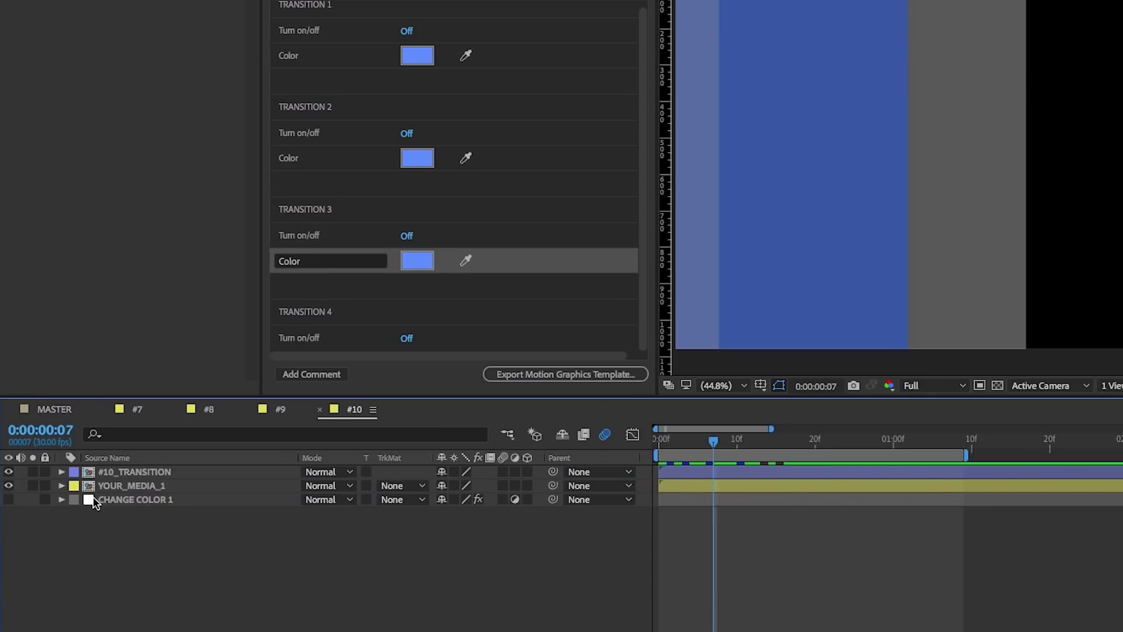
left_click(61, 499)
left_click(75, 514)
left_click(89, 528)
left_click(135, 545)
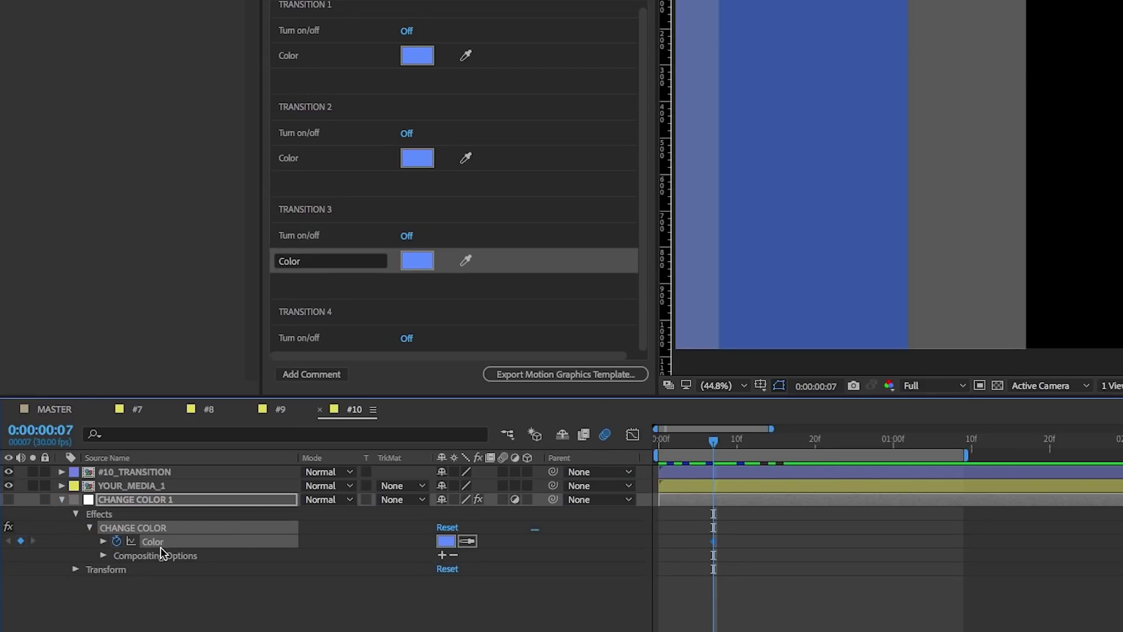
left_click(117, 541)
left_click_drag(144, 550, 359, 348)
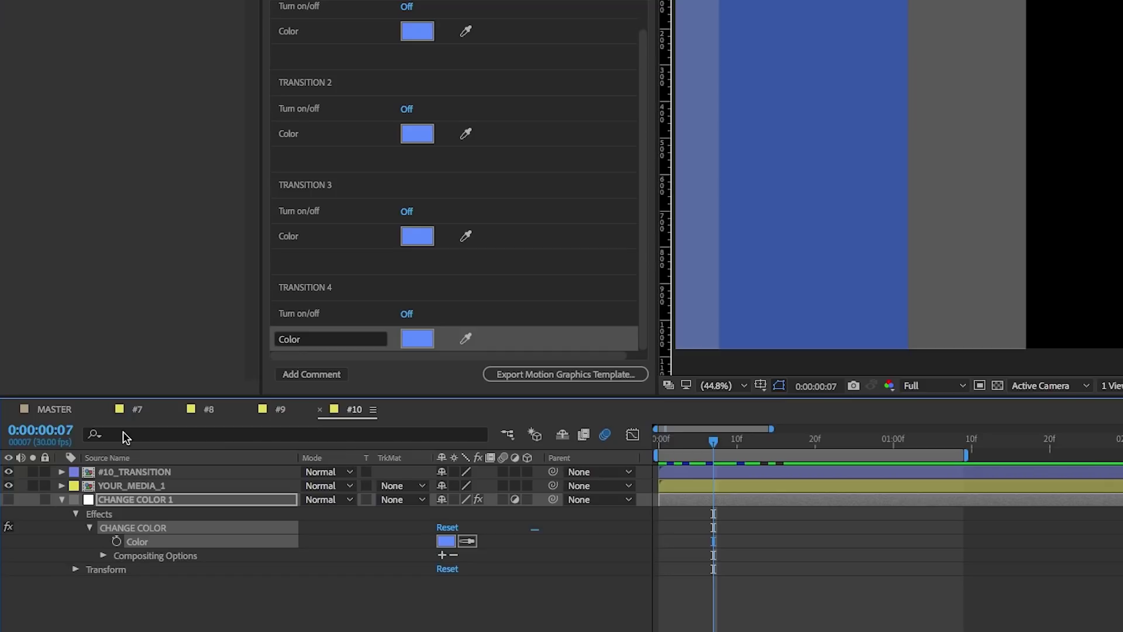
Step: Switch Transition 1 on and set its colour to magenta, previewing at frame 12
left_click(58, 410)
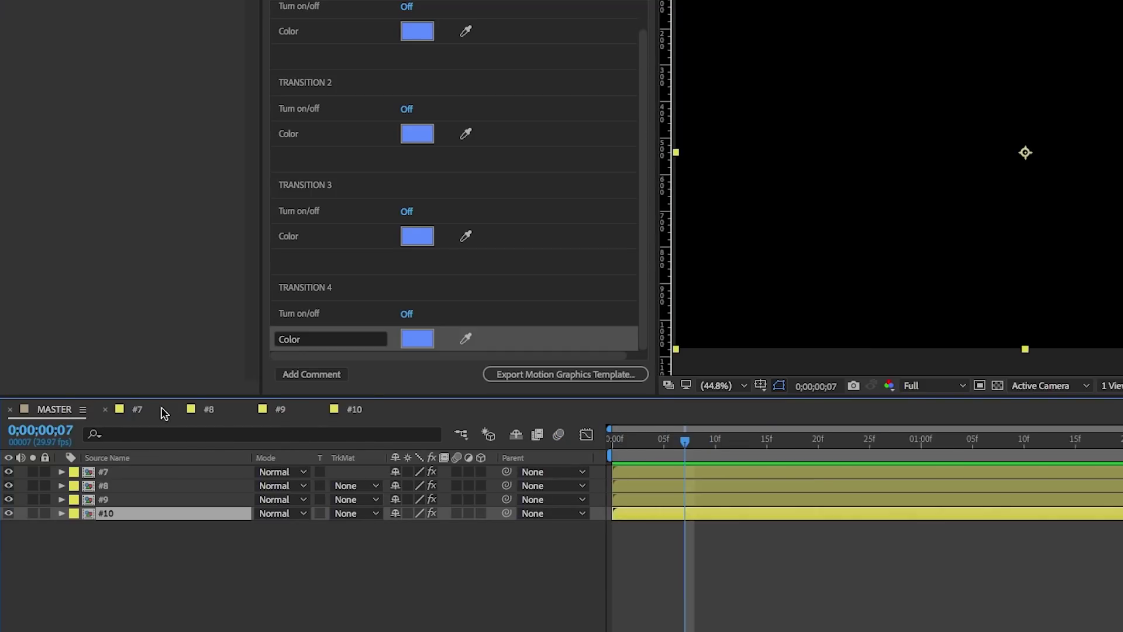
left_click_drag(676, 446, 633, 439)
scroll(568, 184, "up", 5)
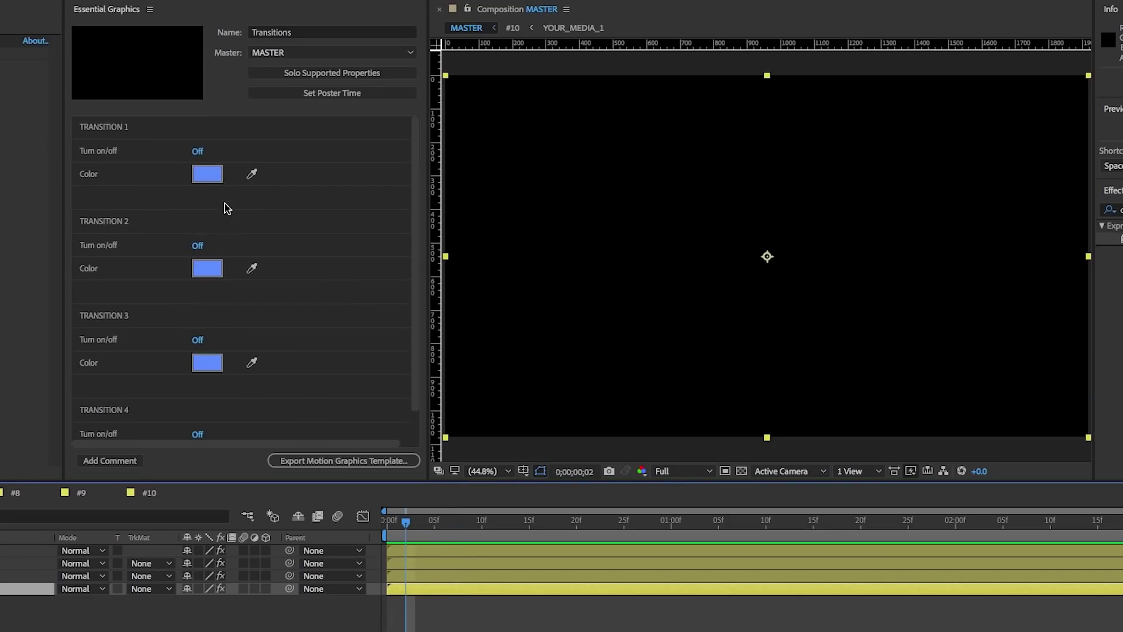
left_click(198, 152)
left_click(499, 522)
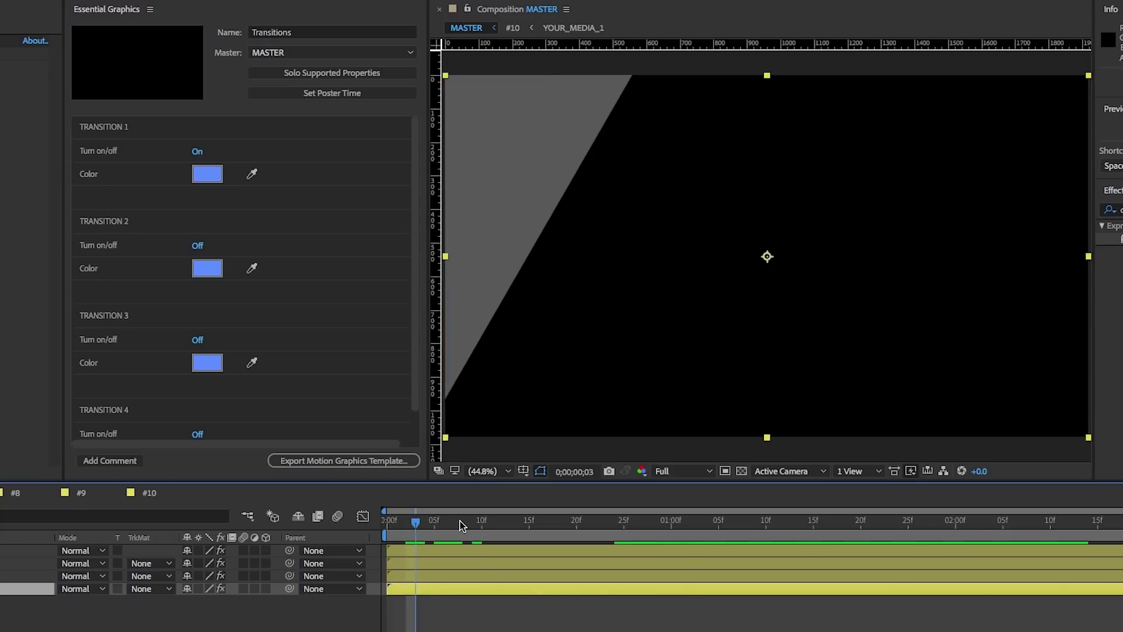
left_click_drag(499, 523, 501, 522)
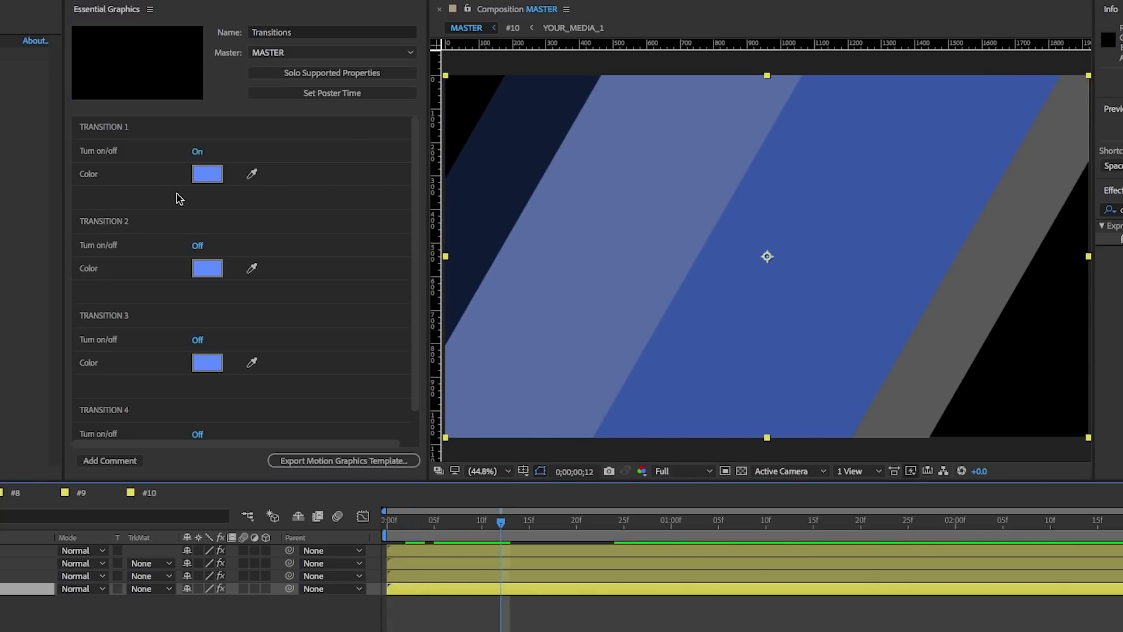
left_click(207, 174)
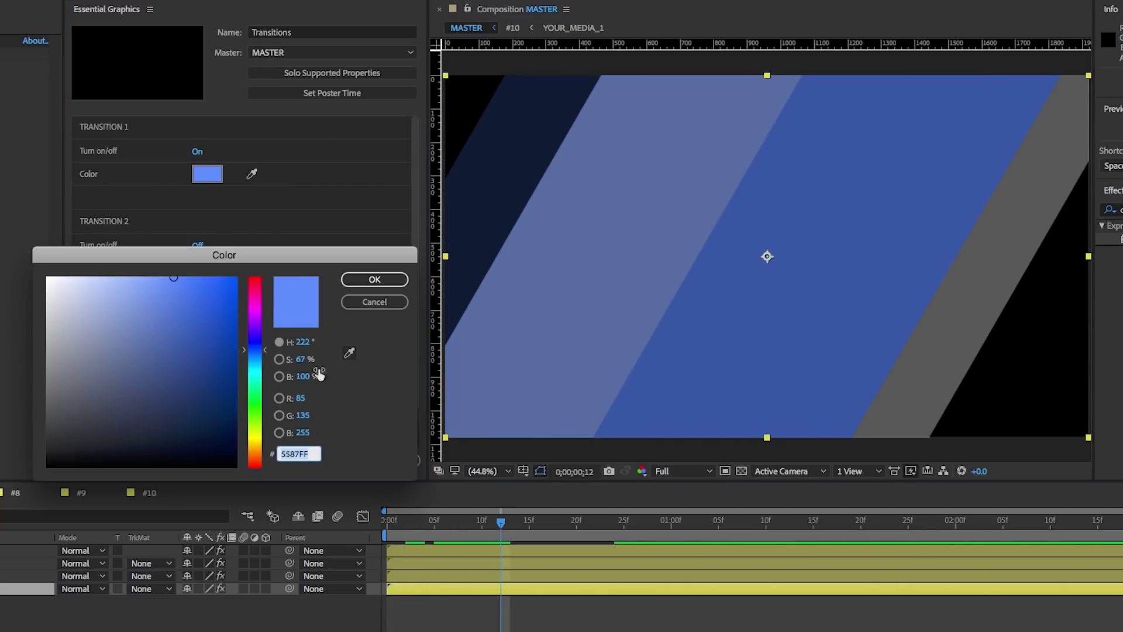
mouse_move(249, 322)
left_mouse_down()
mouse_move(254, 307)
mouse_move(218, 291)
mouse_move(224, 329)
left_mouse_up()
left_click(372, 280)
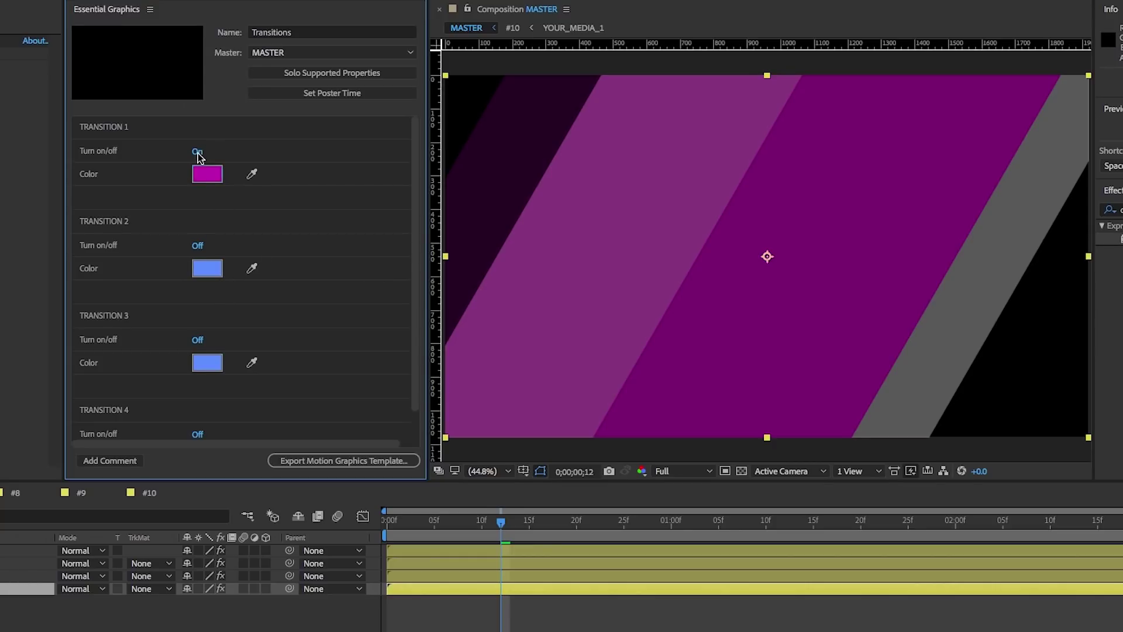
Step: Switch Transition 1 off, Transition 2 on, and set Transition 2's colour to saturated yellow
left_click(197, 153)
left_click(197, 245)
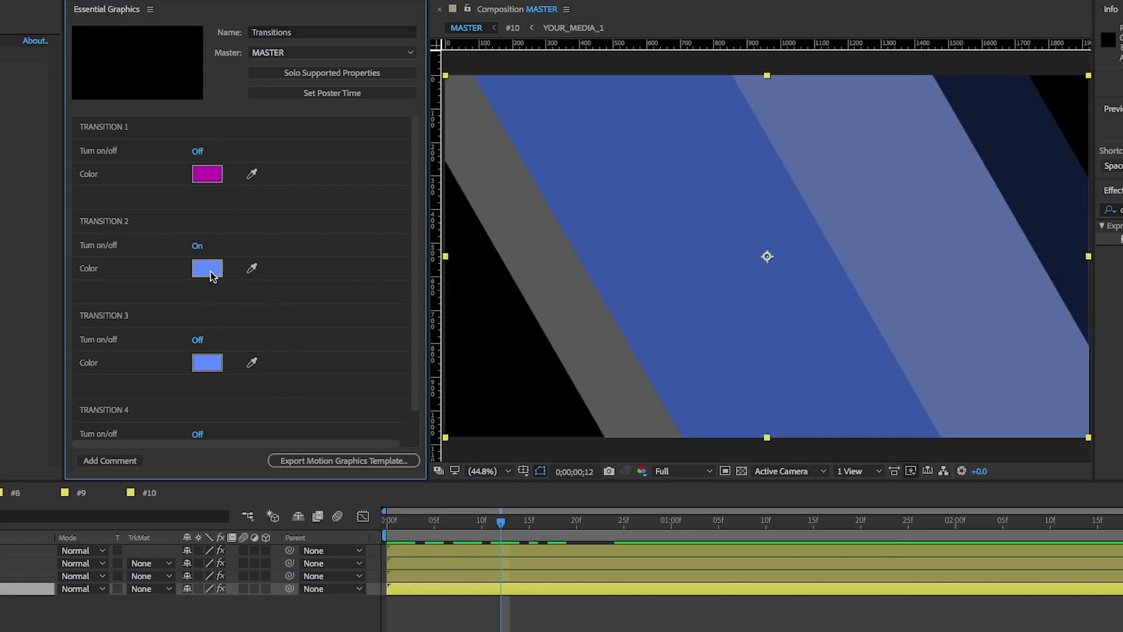
left_click(209, 269)
left_click(261, 441)
left_click_drag(212, 308, 232, 294)
left_click_drag(263, 440, 263, 442)
left_click(383, 280)
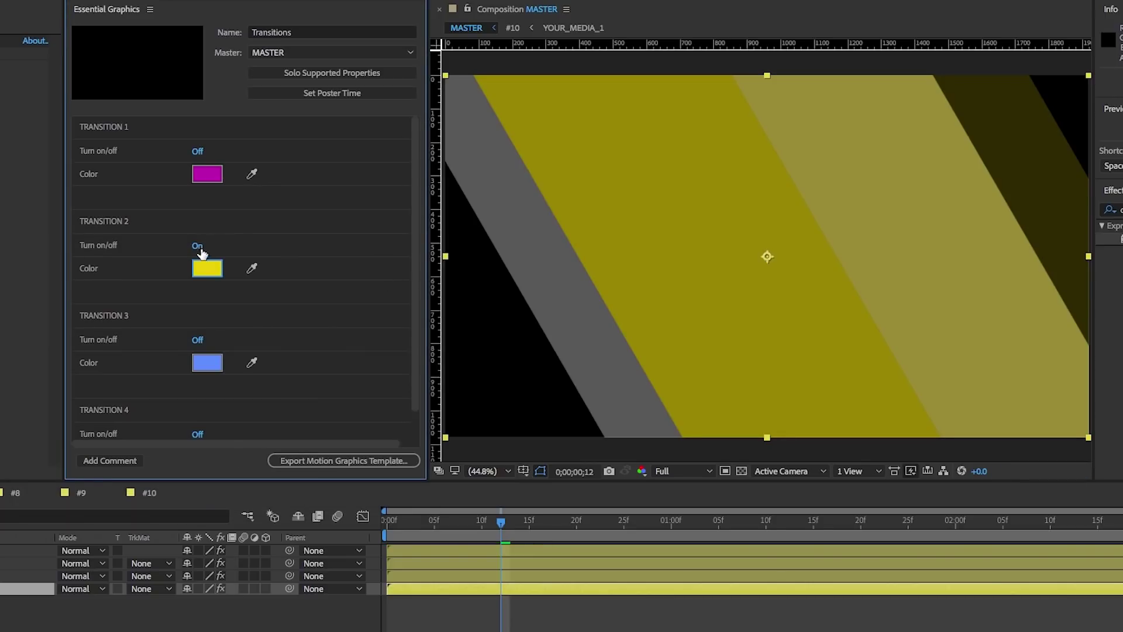
Step: Switch Transition 2 off, Transition 3 on, and set Transition 3's colour to bright green
left_click(199, 246)
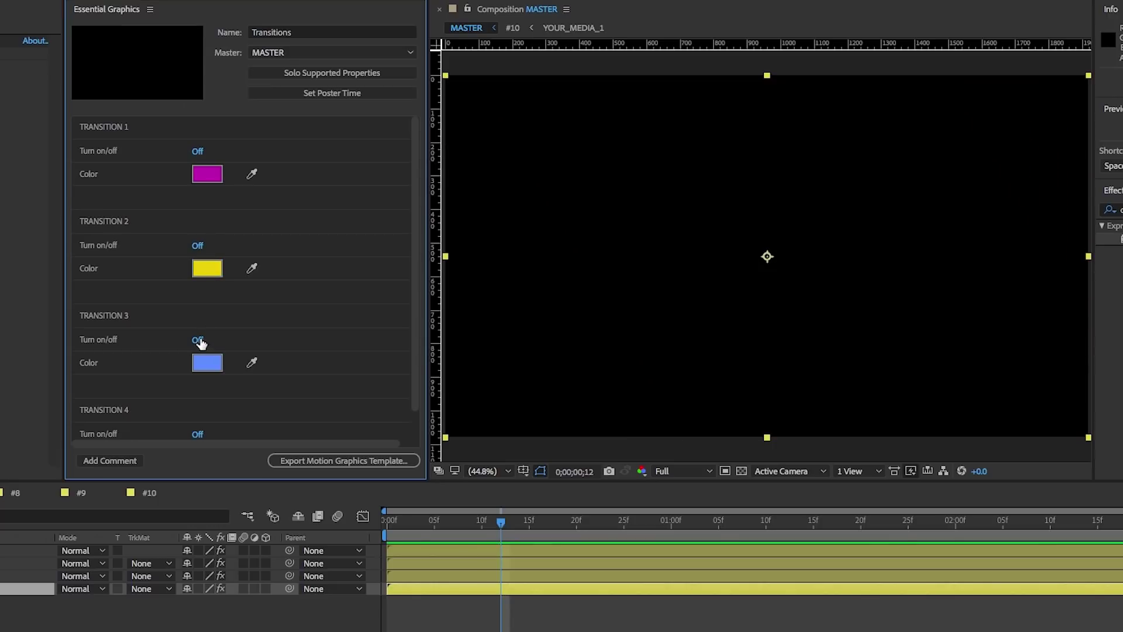
left_click(198, 341)
scroll(203, 353, "down", 1)
left_click(204, 333)
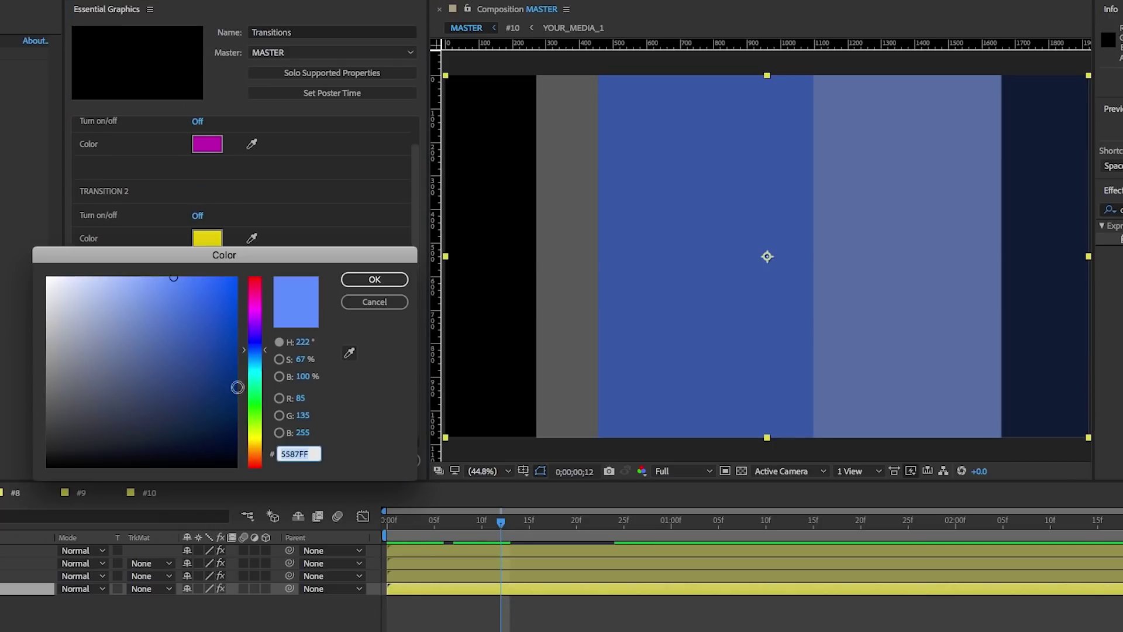
left_click(255, 414)
mouse_move(211, 311)
left_mouse_down()
mouse_move(220, 285)
mouse_move(222, 300)
left_mouse_up()
left_click(375, 280)
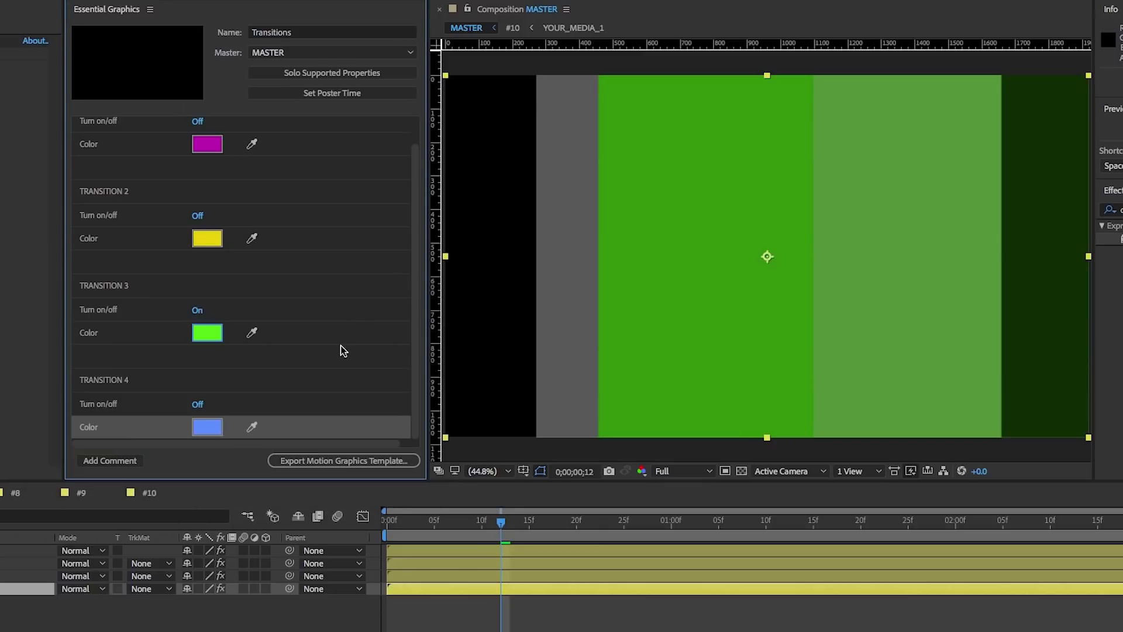
Step: Set Transition 4's colour to a deeper, more saturated blue
left_click(211, 429)
left_click_drag(200, 323, 233, 292)
left_click(375, 280)
scroll(313, 343, "up", 1)
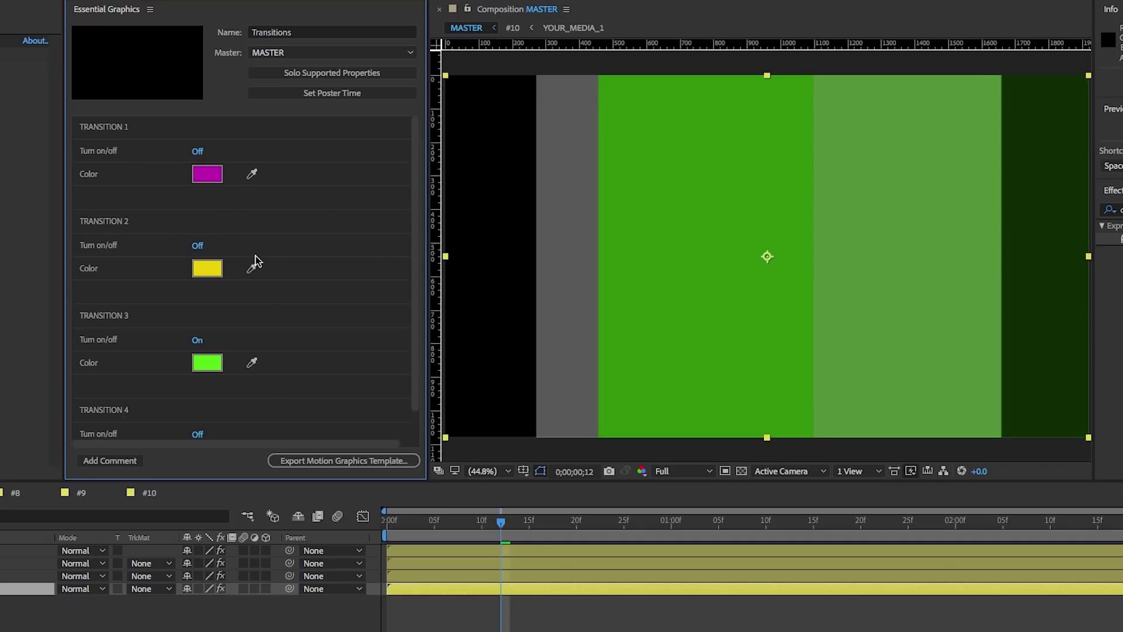
Step: Save the project under its converted name as required before template export
left_click(336, 462)
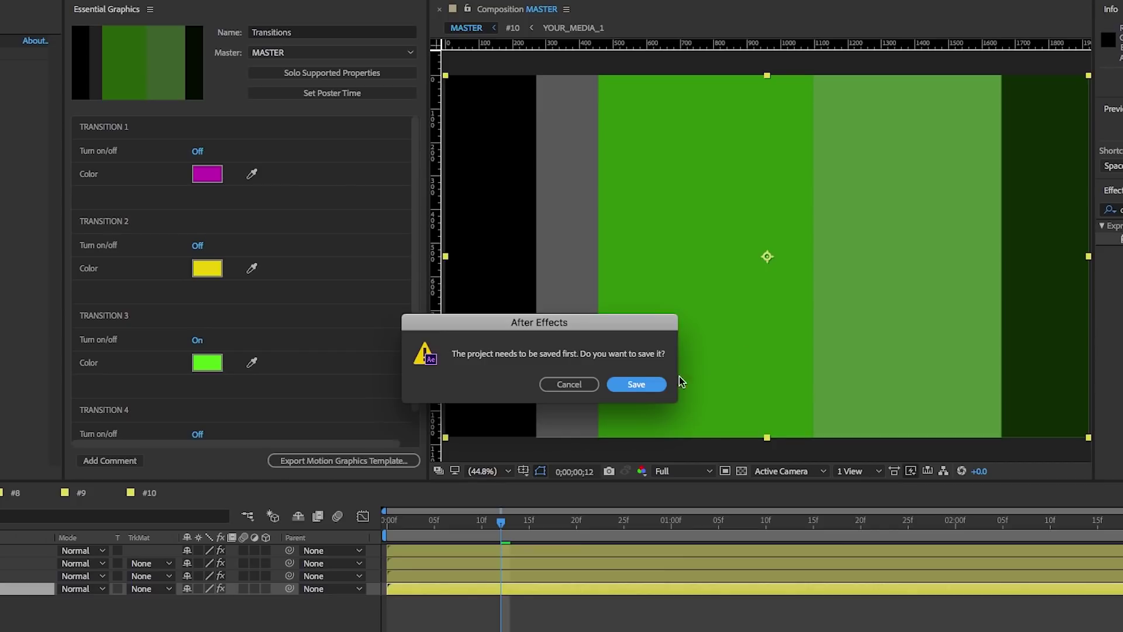
left_click(636, 385)
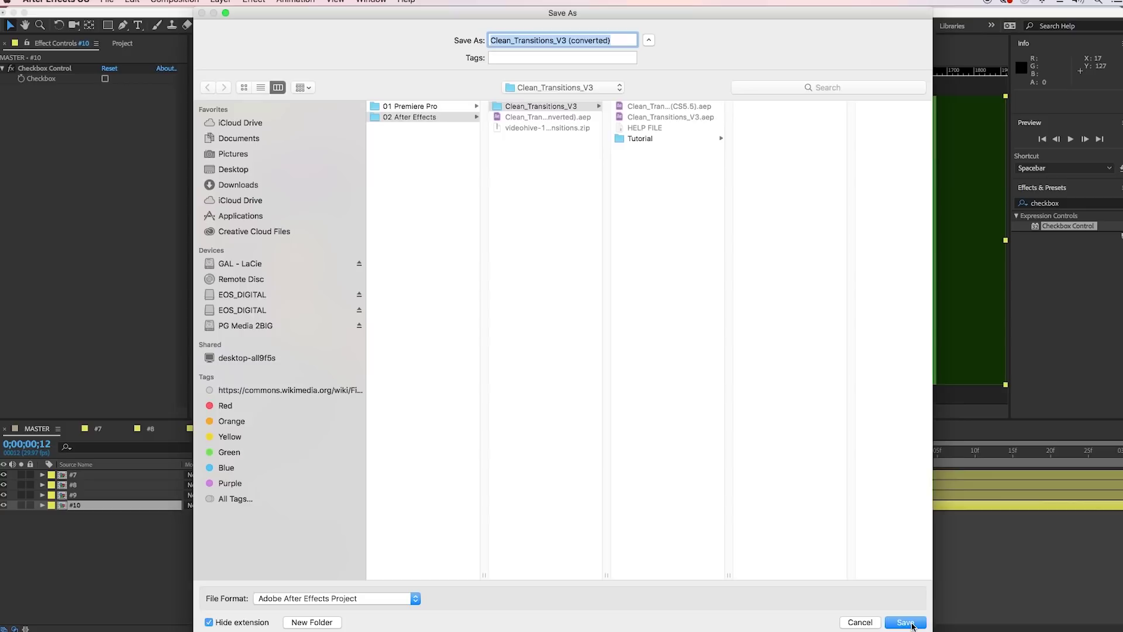
left_click(905, 623)
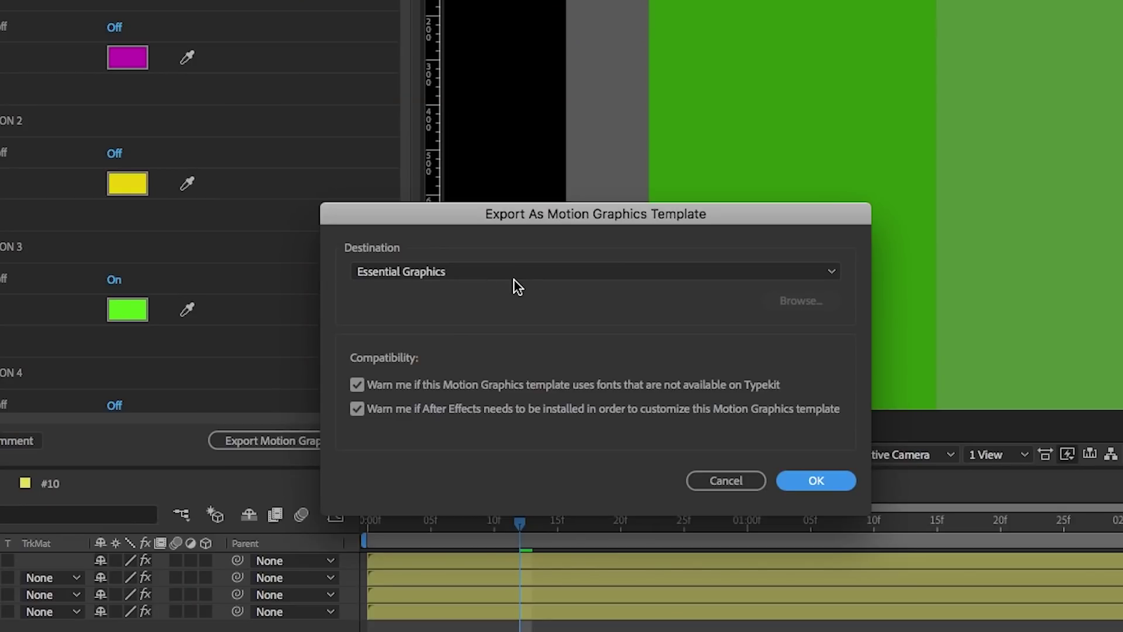
Step: Export the template to Essential Graphics, replacing the existing Transitions file
left_click(515, 274)
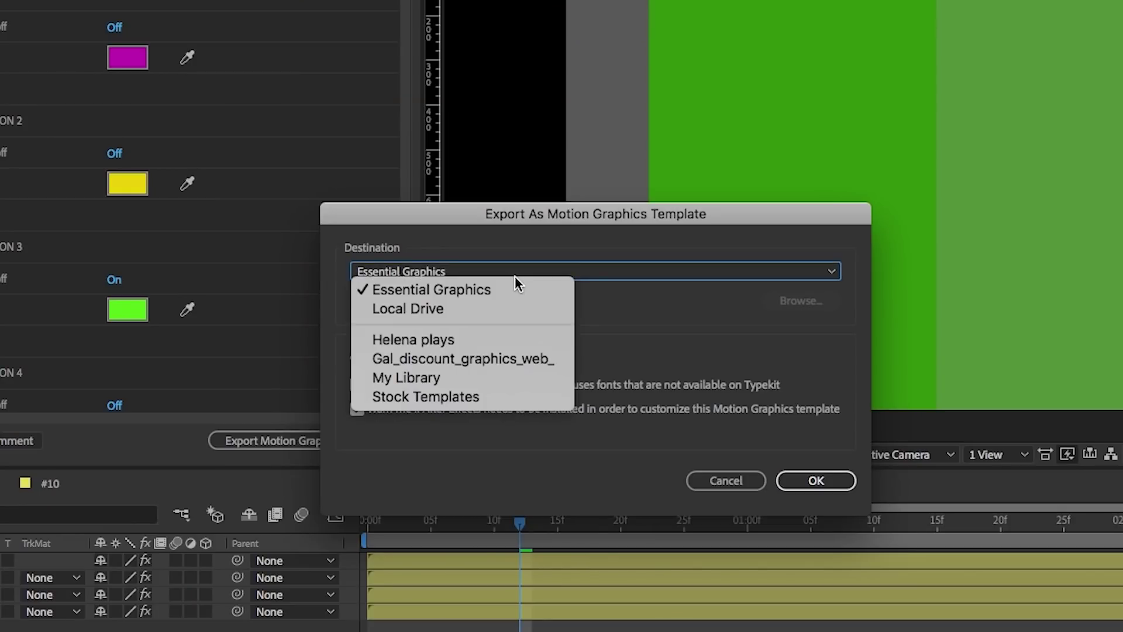
left_click(448, 289)
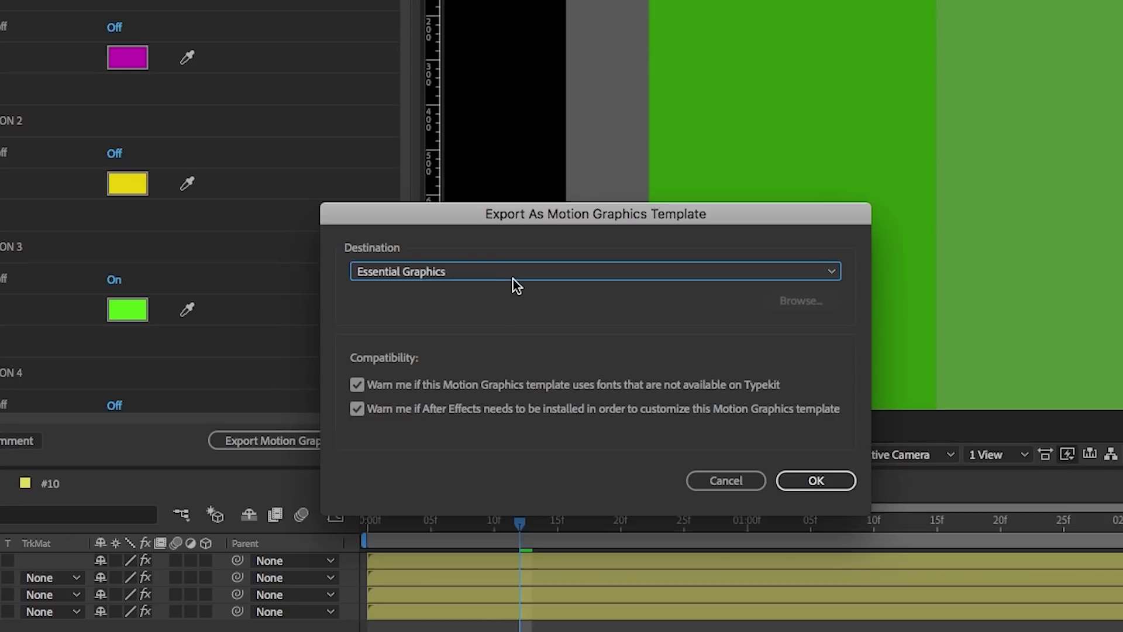
left_click(823, 475)
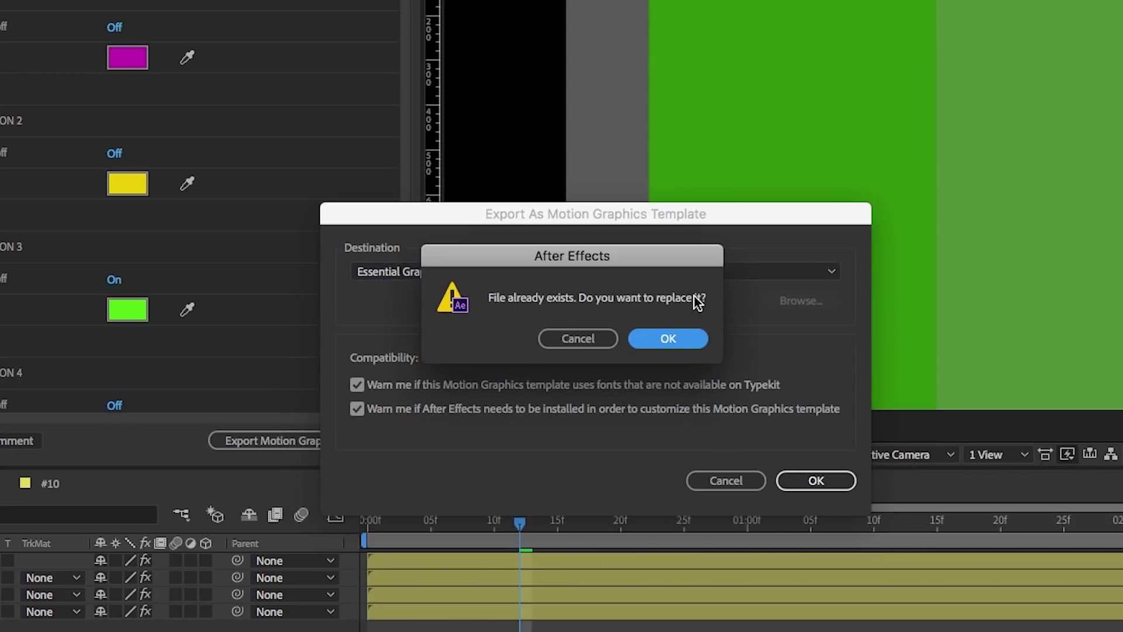
left_click(672, 349)
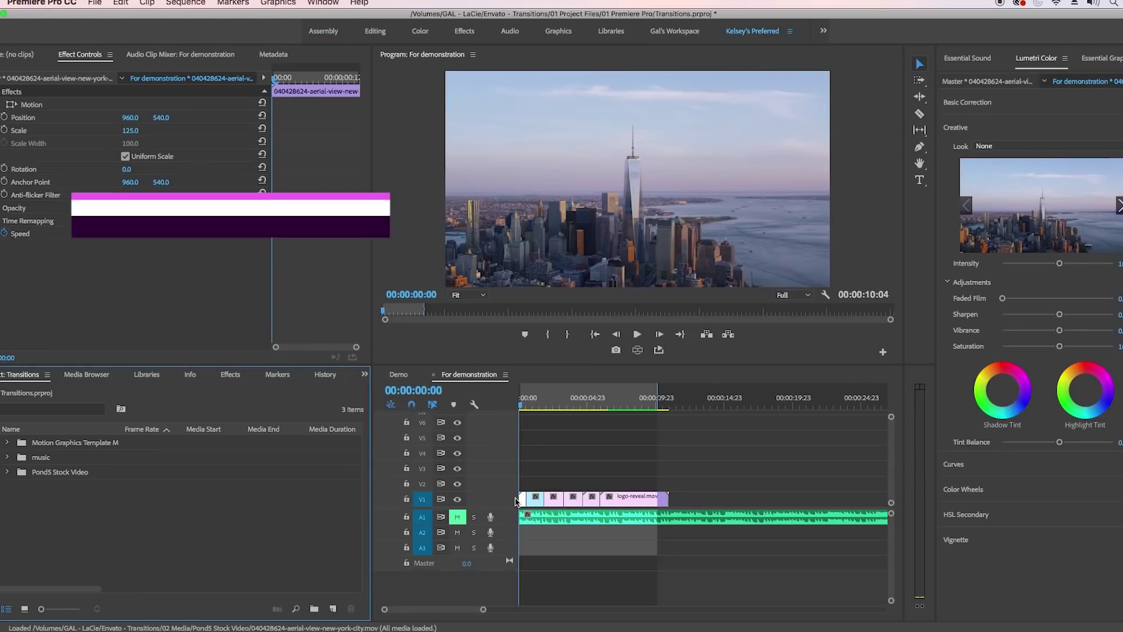
Step: Create a 1920×1080, 23.976 fps adjustment layer and place it on V2 over the clips
mouse_move(544, 404)
left_mouse_down()
mouse_move(632, 404)
mouse_move(524, 411)
mouse_move(585, 411)
mouse_move(526, 407)
mouse_move(556, 401)
left_mouse_up()
left_click(333, 608)
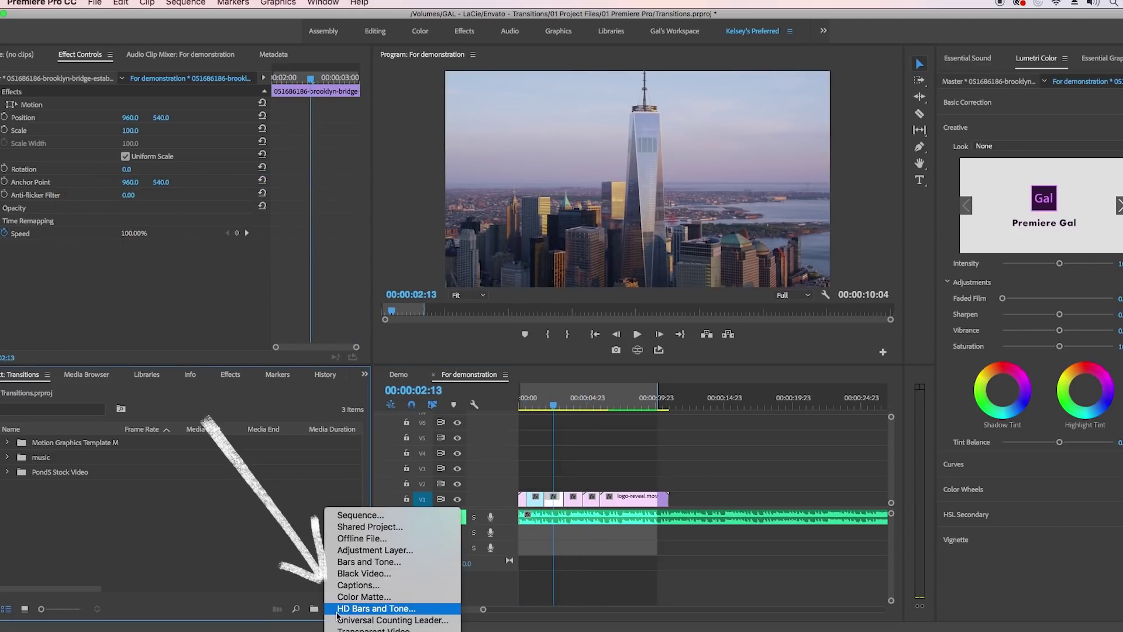
left_click(357, 553)
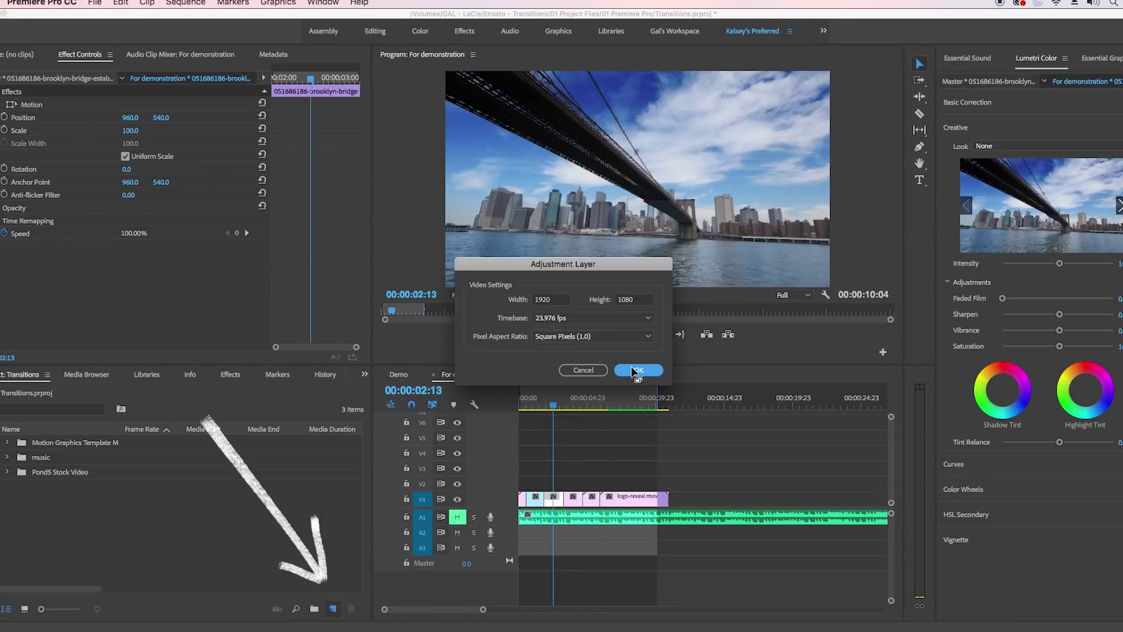
left_click(633, 370)
left_click_drag(50, 443, 606, 481)
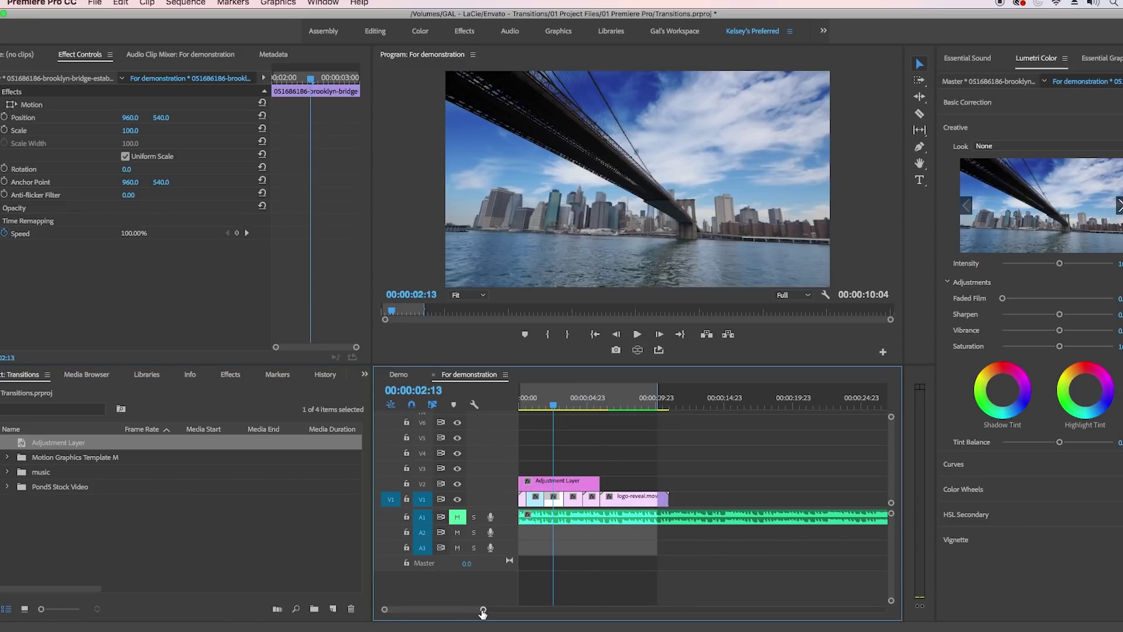
left_click_drag(483, 612, 450, 610)
left_click(597, 479)
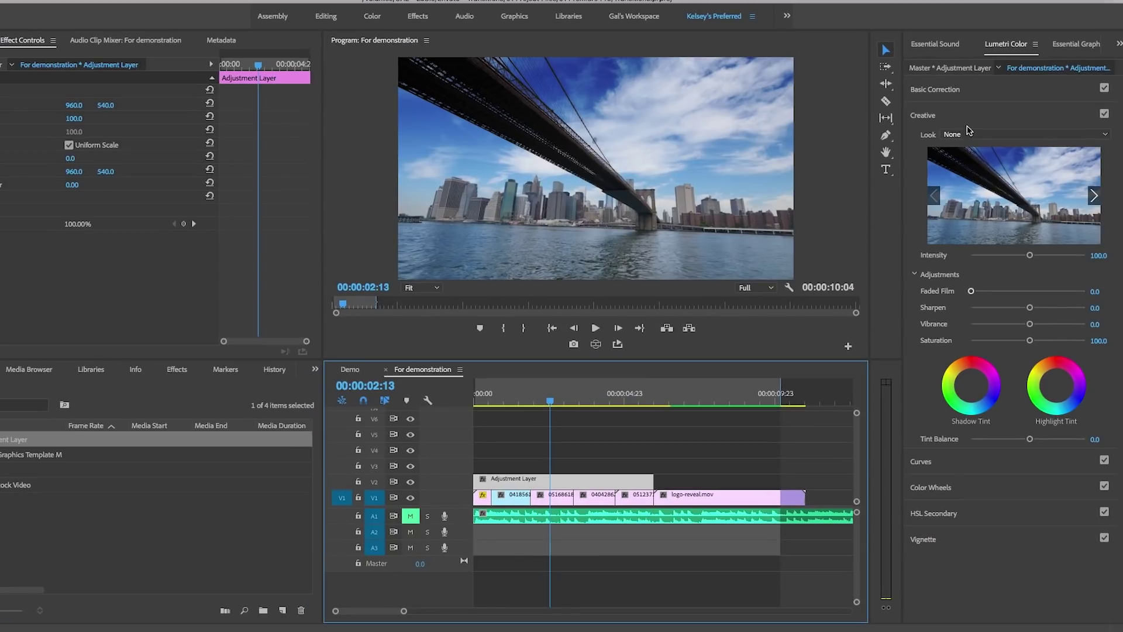
Step: Apply the Lumetri Creative look Monochrome Fuji ETERNA 250D Kodak 2395 to the adjustment layer
left_click(1023, 146)
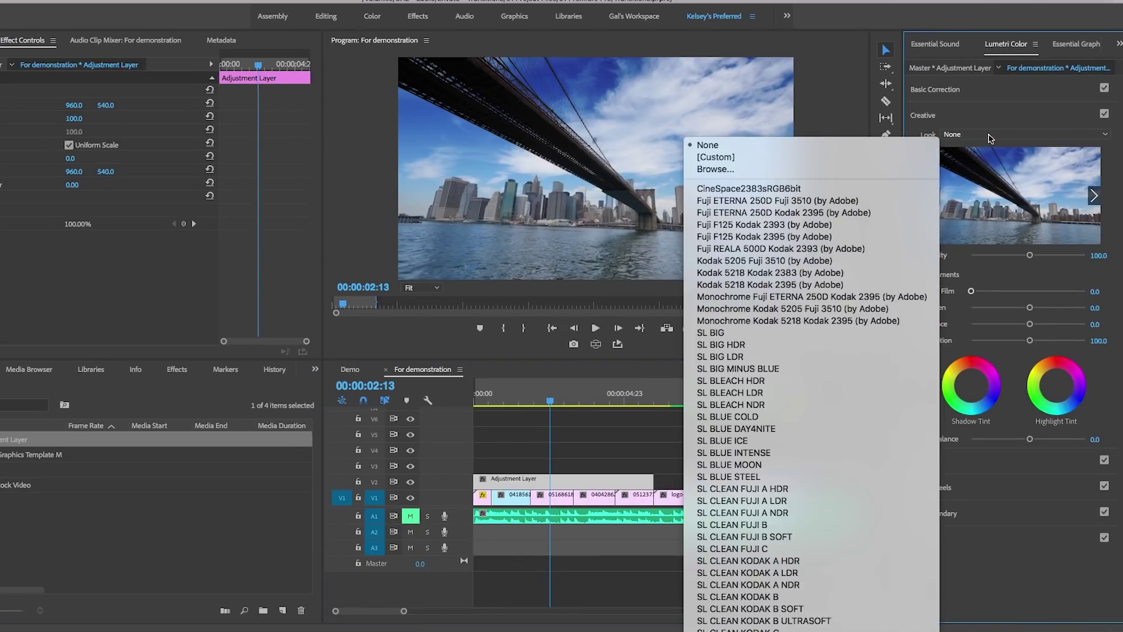
left_click(758, 299)
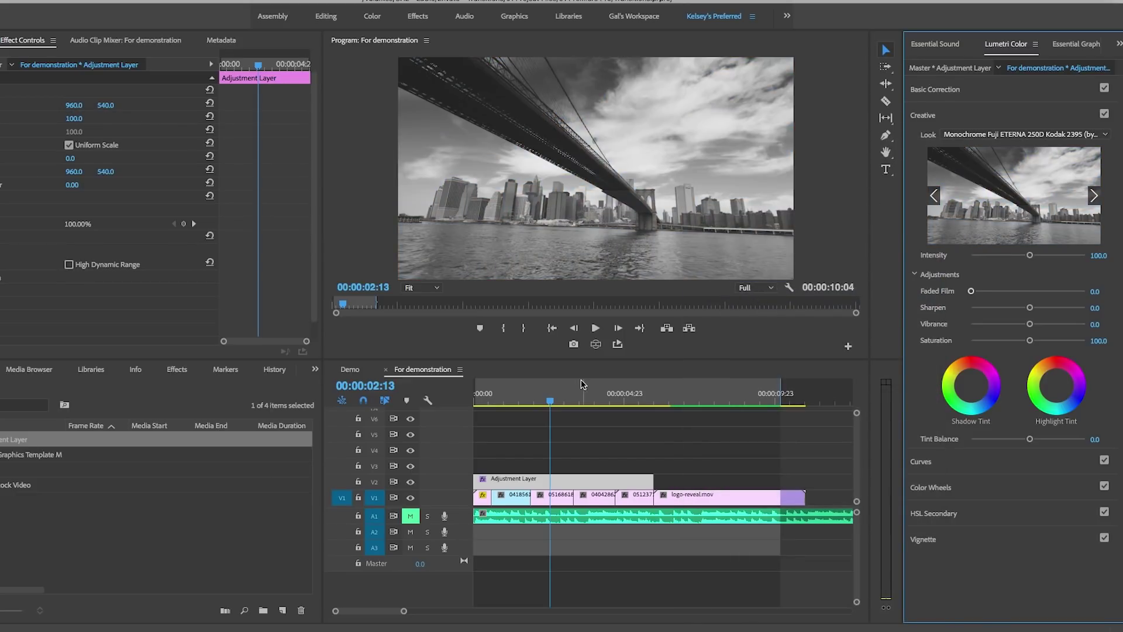
left_click(519, 401)
left_click_drag(522, 413, 556, 427)
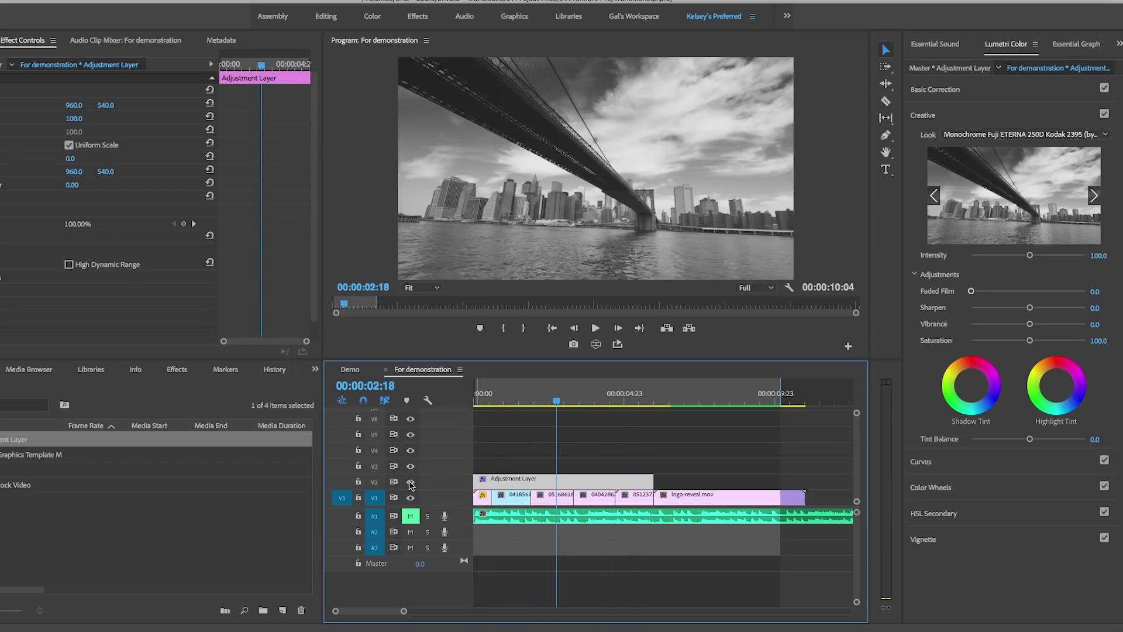
Step: Toggle the V2 track output off and on to compare colour with black and white
left_click(411, 483)
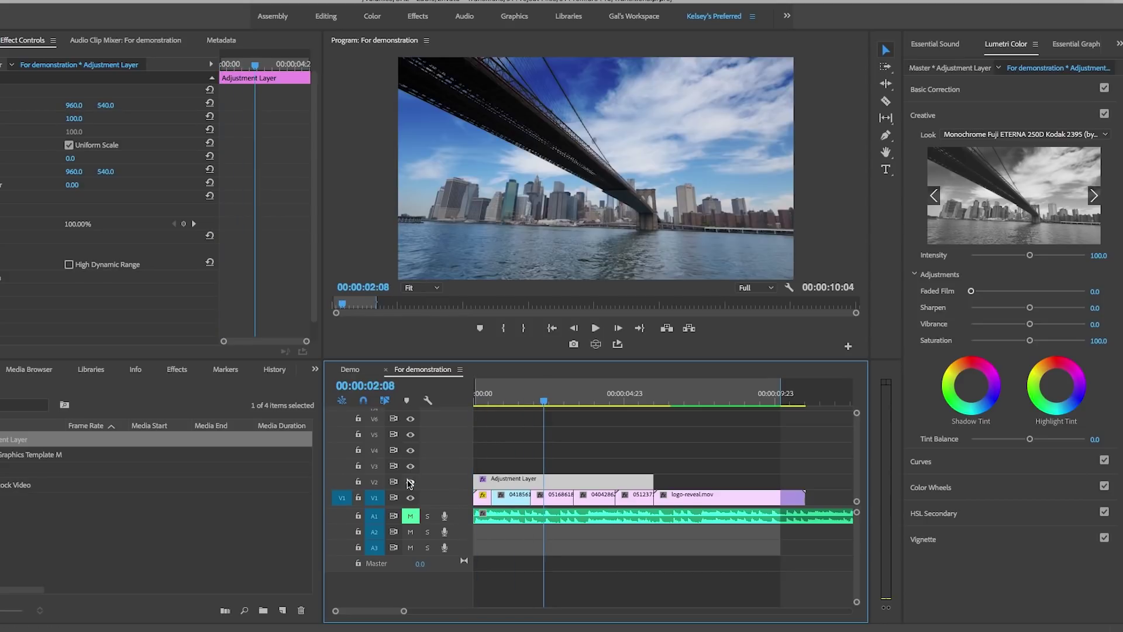
left_click(410, 483)
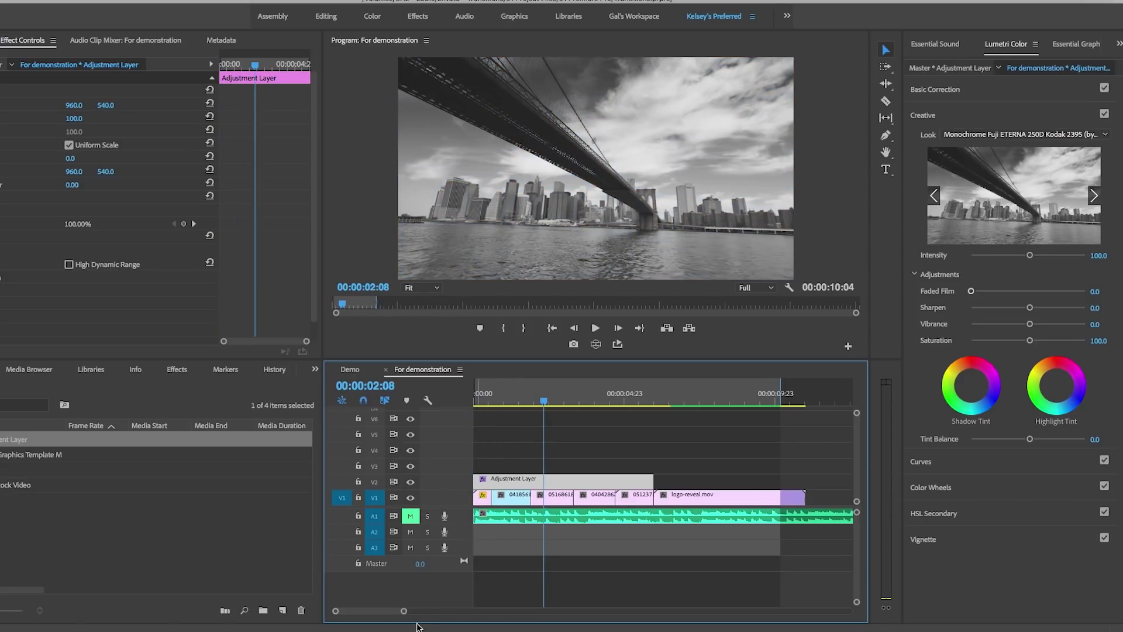
left_click_drag(405, 612, 381, 611)
left_click(512, 402)
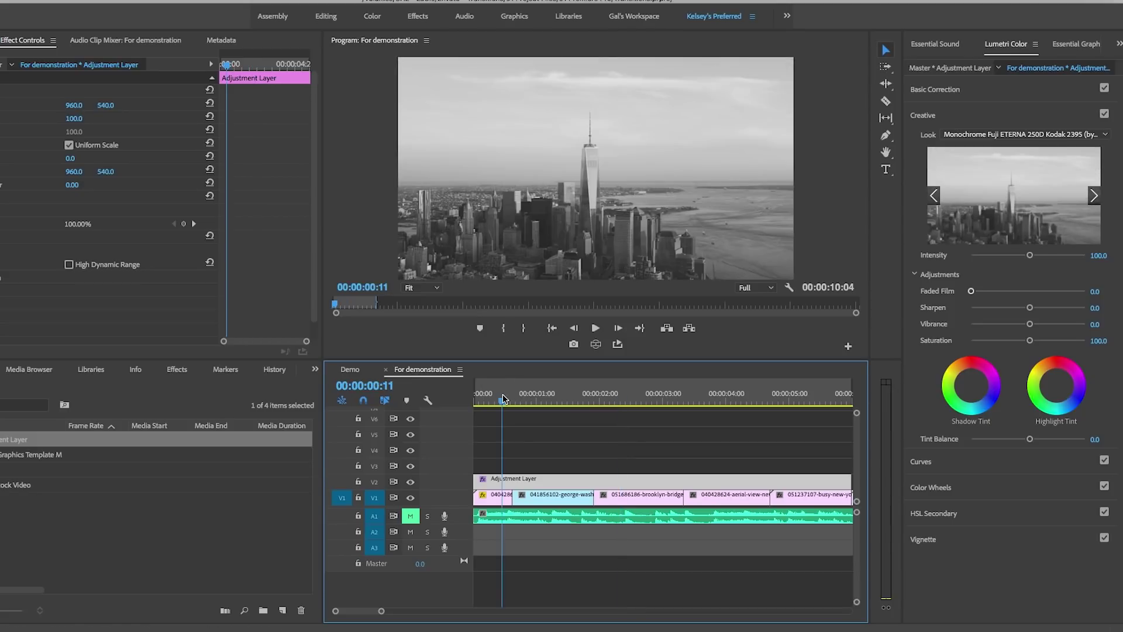
left_click(1054, 47)
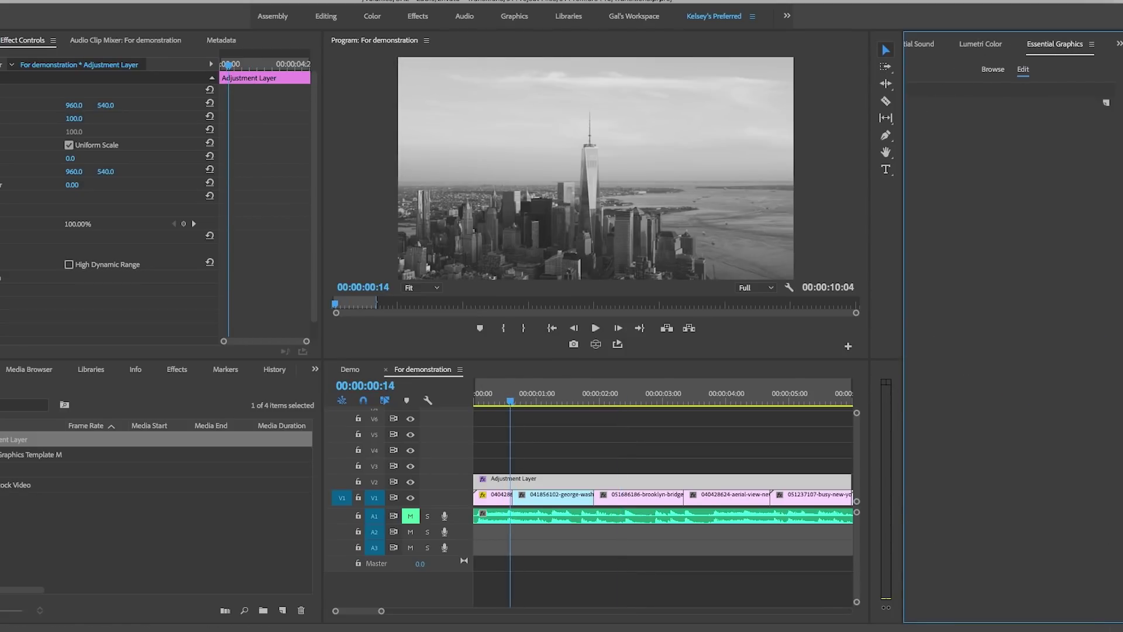
Step: Show Essential Graphics' Browse library as thumbnails and locate the Transitions template
left_click(297, 4)
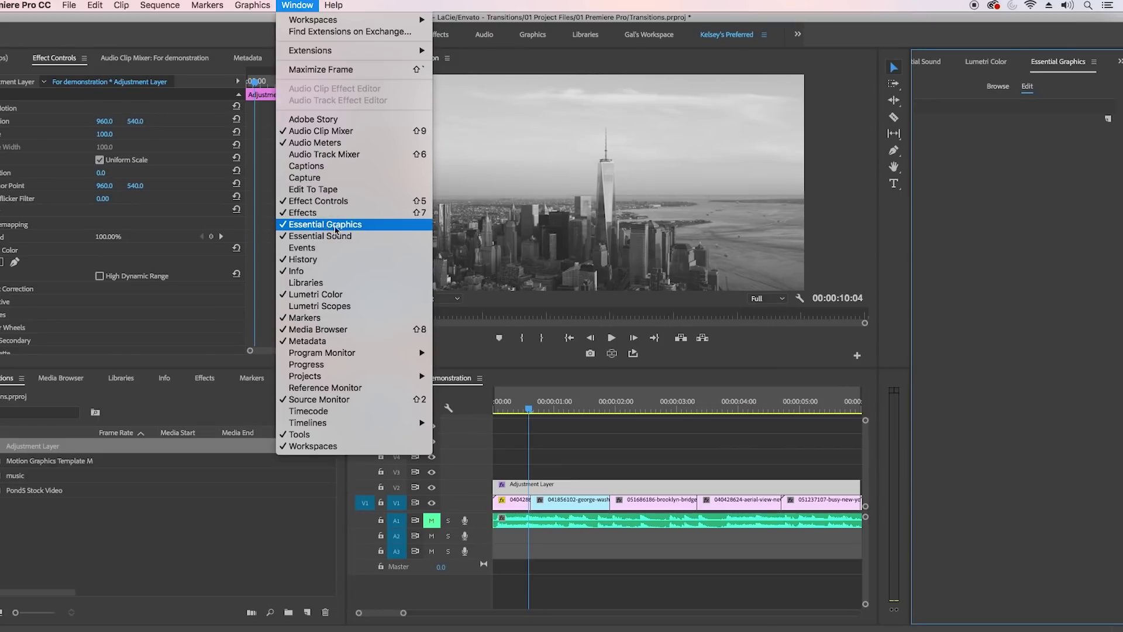
left_click(336, 226)
left_click(998, 87)
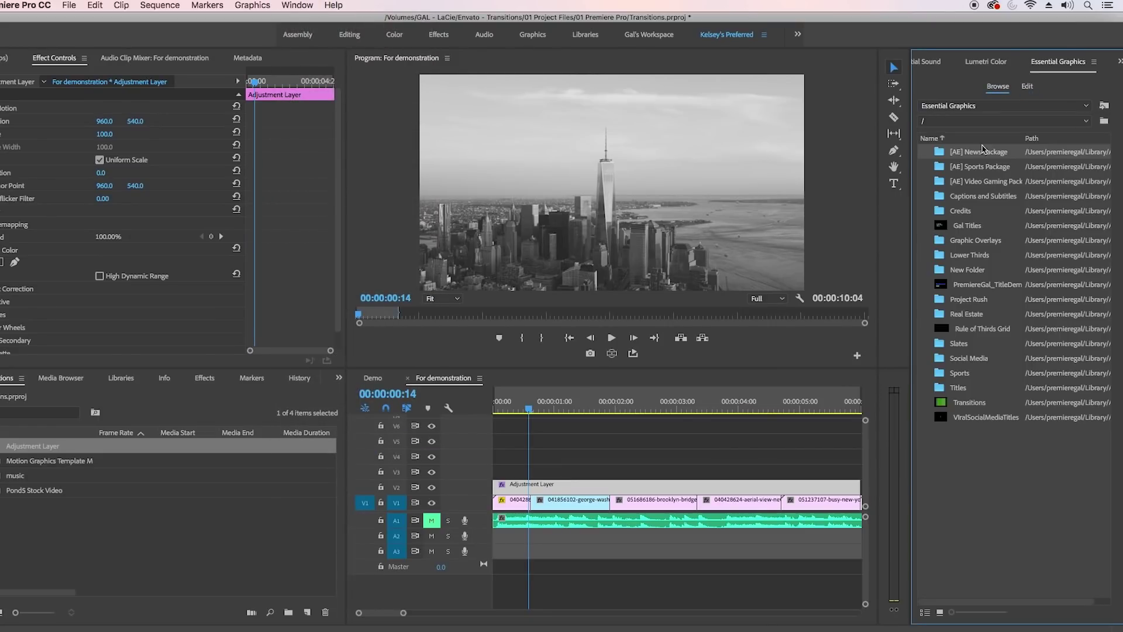
left_click(964, 405)
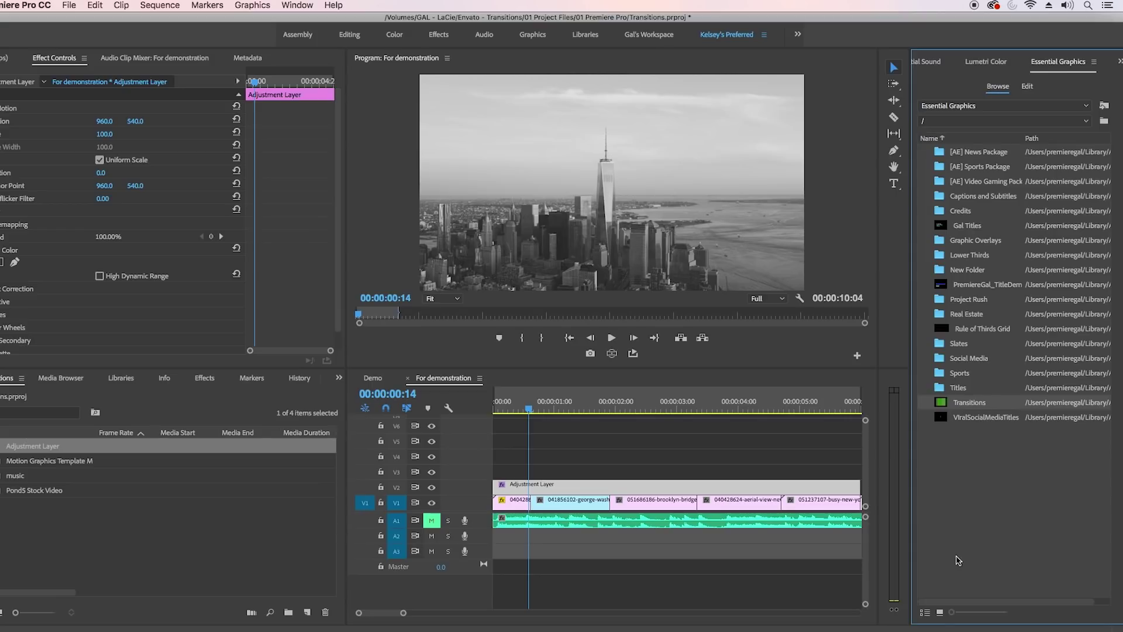
left_click(940, 612)
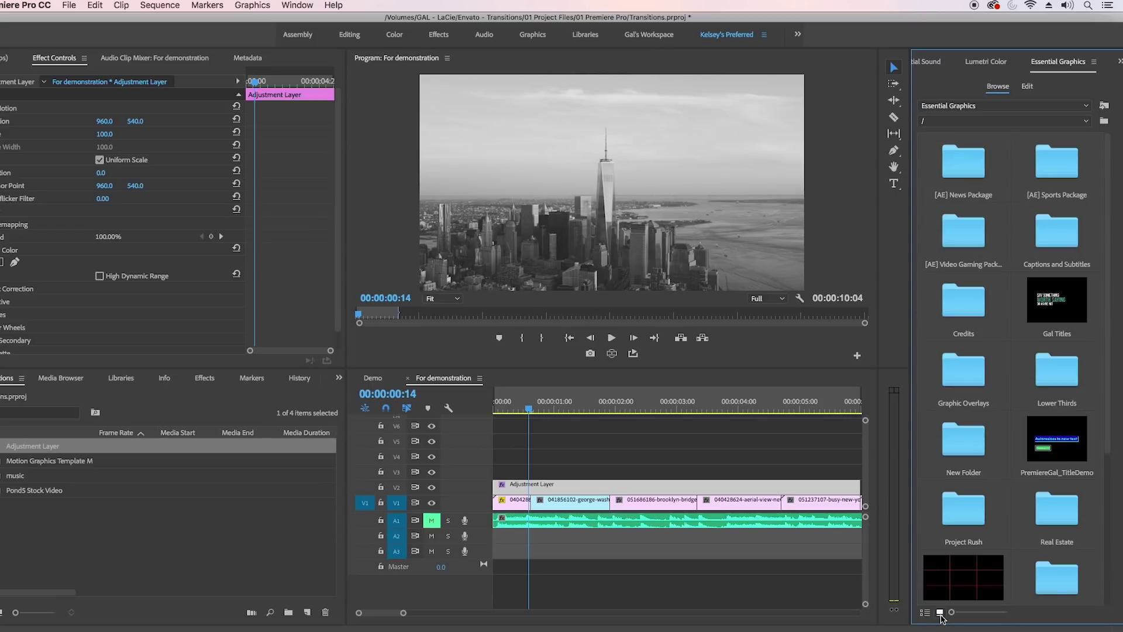
scroll(1006, 491, "down", 5)
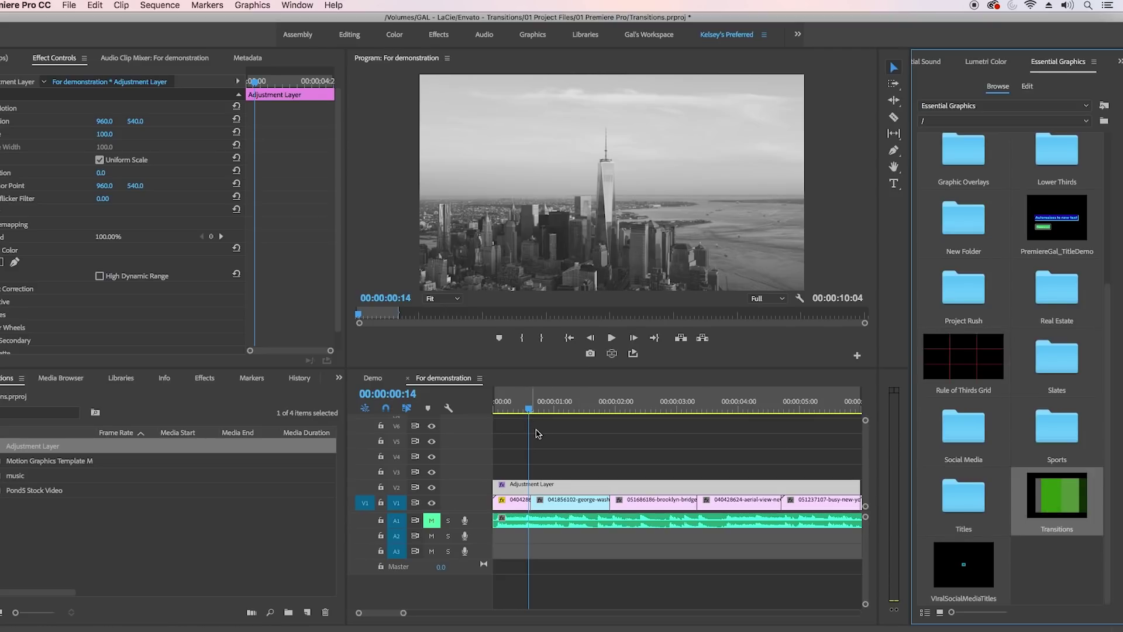
Step: Place the Transitions template on V3 at the sequence start and trim its end shorter
left_click_drag(1046, 496, 515, 471)
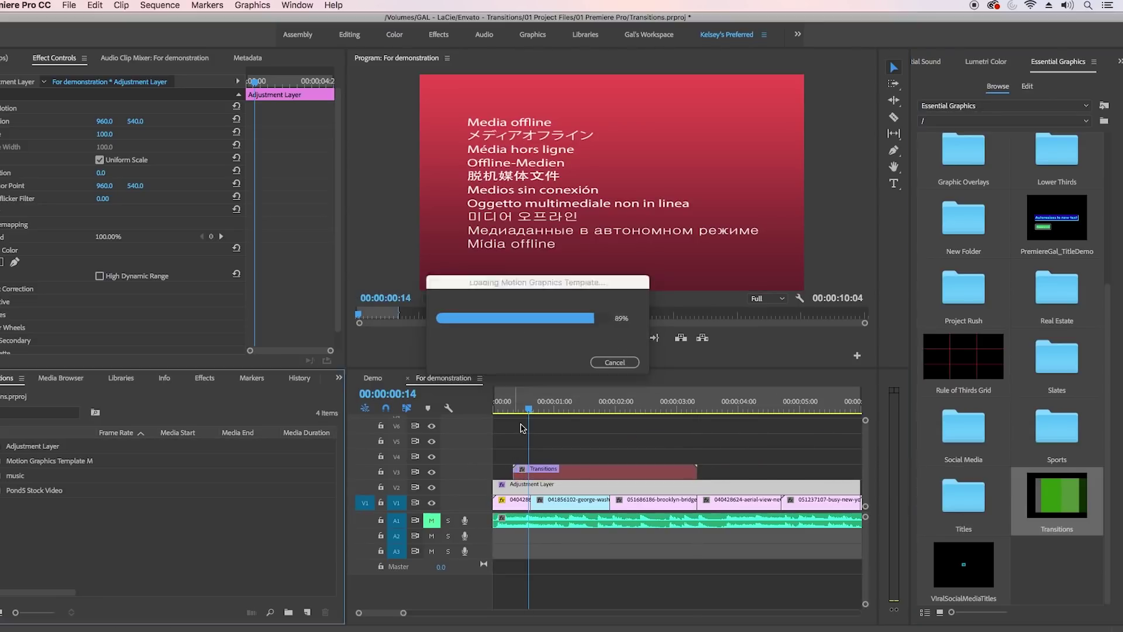
left_click_drag(536, 408, 562, 408)
left_click_drag(702, 471, 560, 471)
left_click(529, 408)
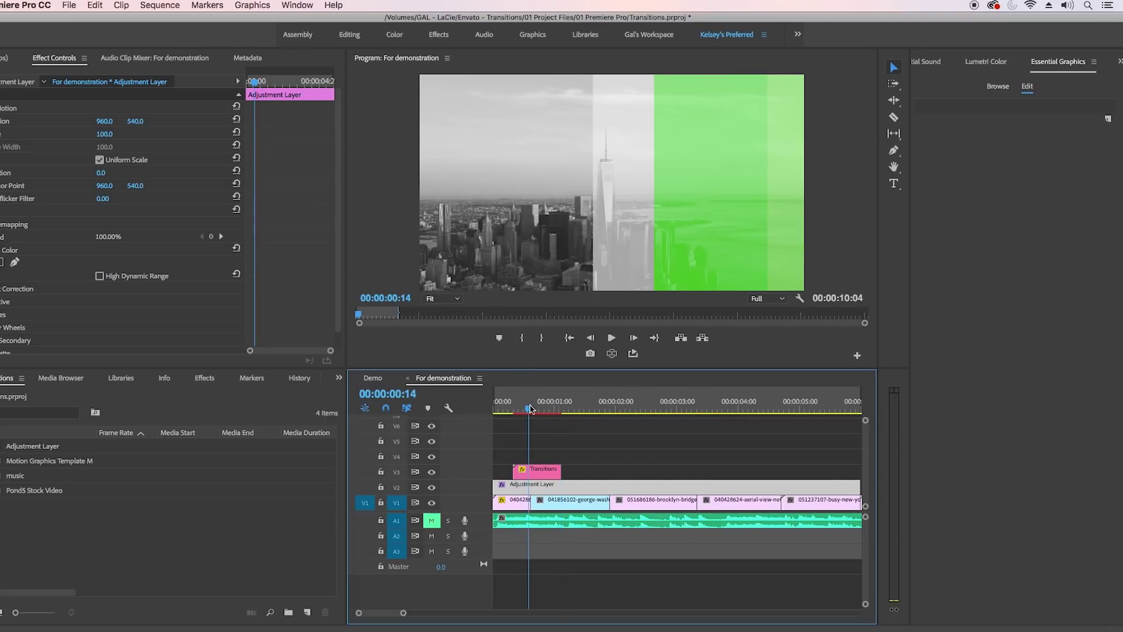
Step: Turn Transition 1 on, Transition 3 off, and set Transition 1's colour to orange EBA712
left_click(541, 471)
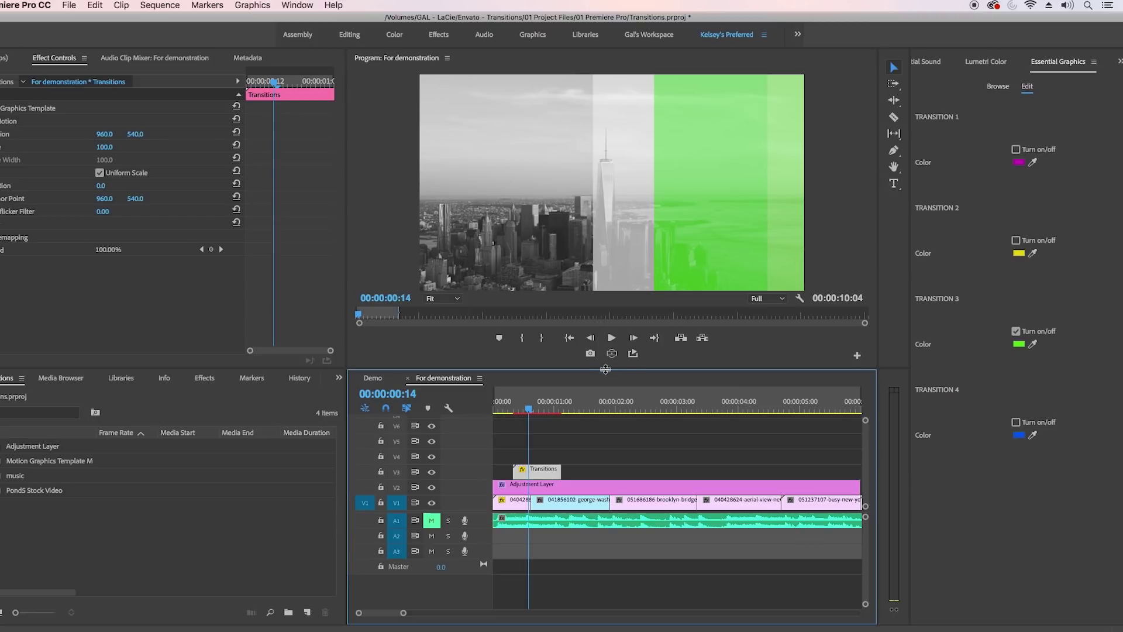
left_click(1016, 151)
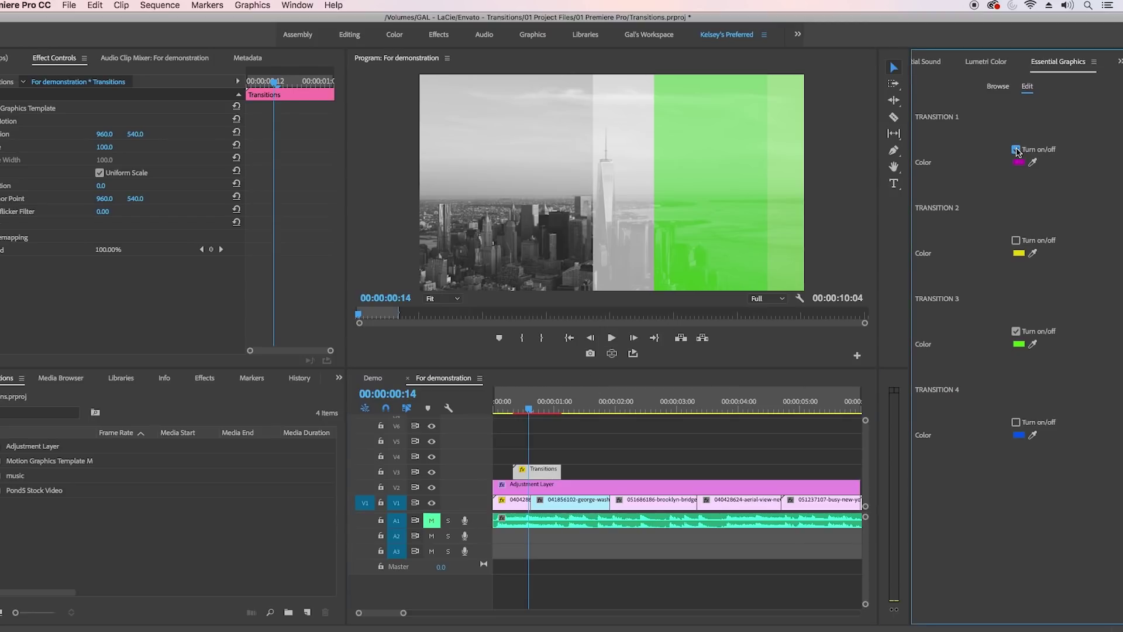
left_click(1017, 332)
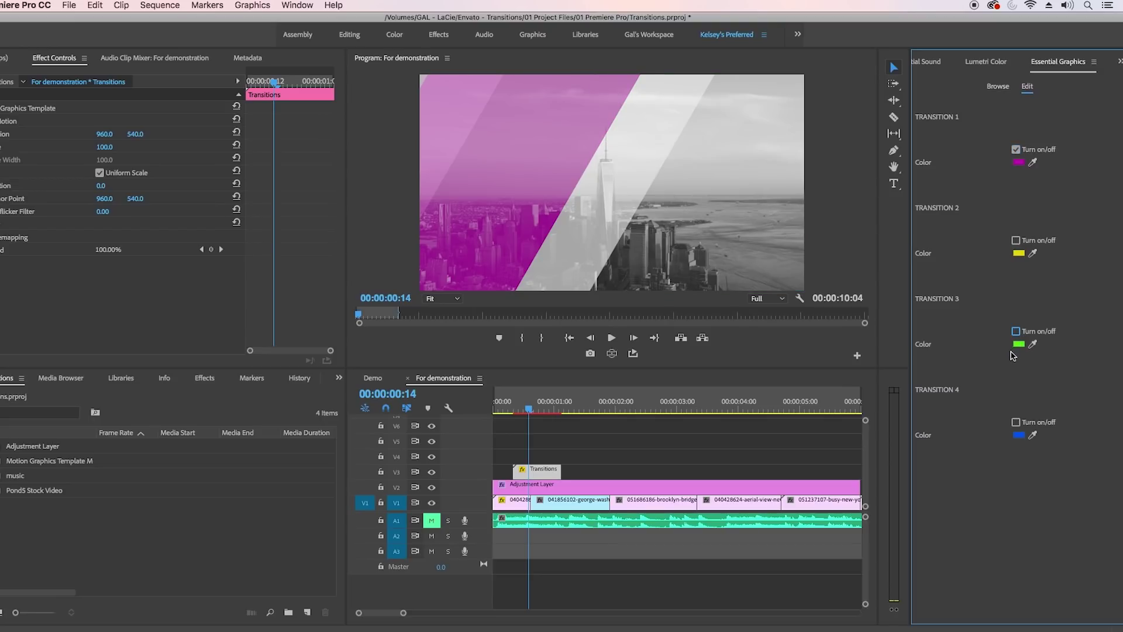
left_click(1019, 163)
left_click_drag(563, 192, 565, 175)
left_click_drag(533, 274, 540, 300)
left_click(669, 150)
left_click(508, 412)
left_click_drag(508, 411, 531, 417)
Step: Alt-drag the V3 Transitions clip to the next cut and preview the copy
left_click(545, 474)
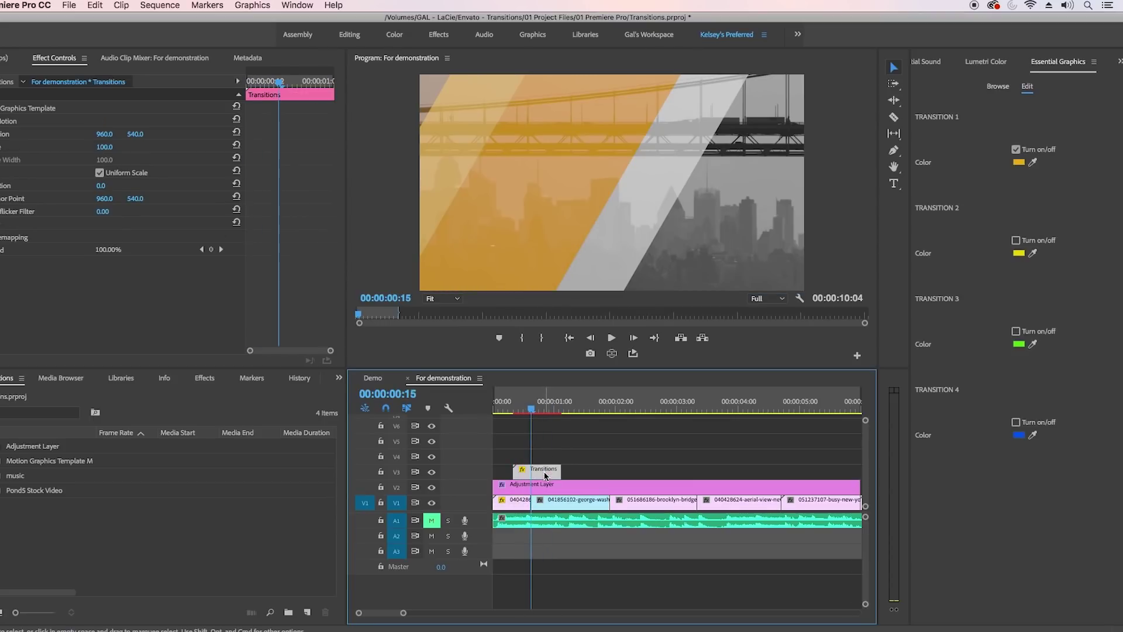
left_click_drag(539, 473, 612, 473)
key("Down")
key("Down")
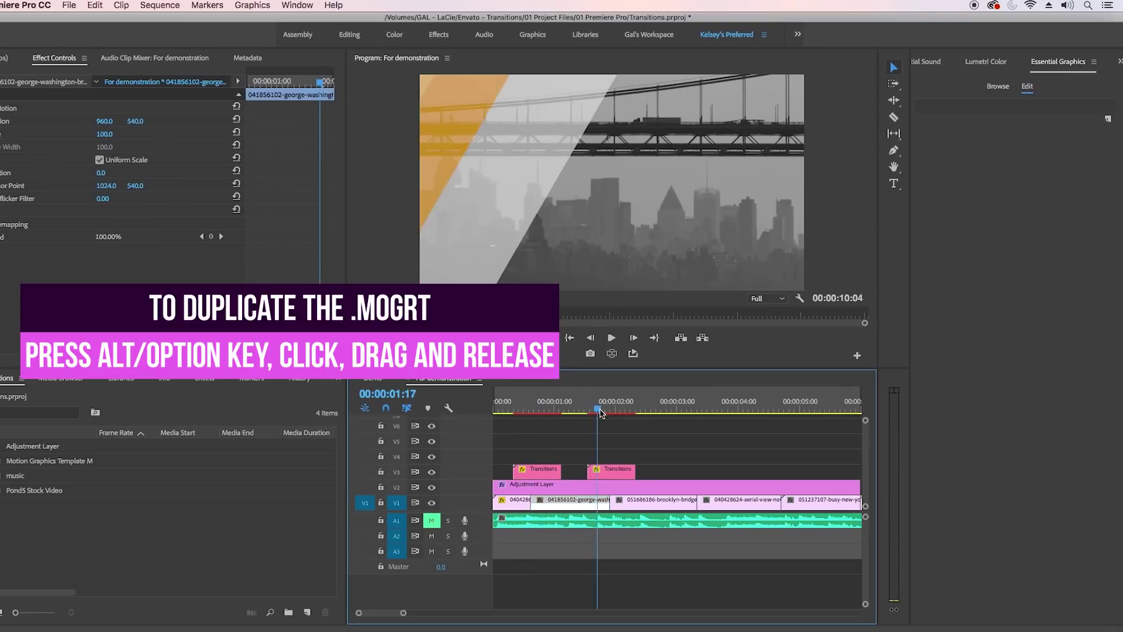
mouse_move(603, 410)
left_mouse_down()
mouse_move(582, 414)
mouse_move(642, 412)
mouse_move(610, 413)
left_mouse_up()
Step: Switch the second Transitions clip from Transition 1 to the blue Transition 4
left_click(615, 475)
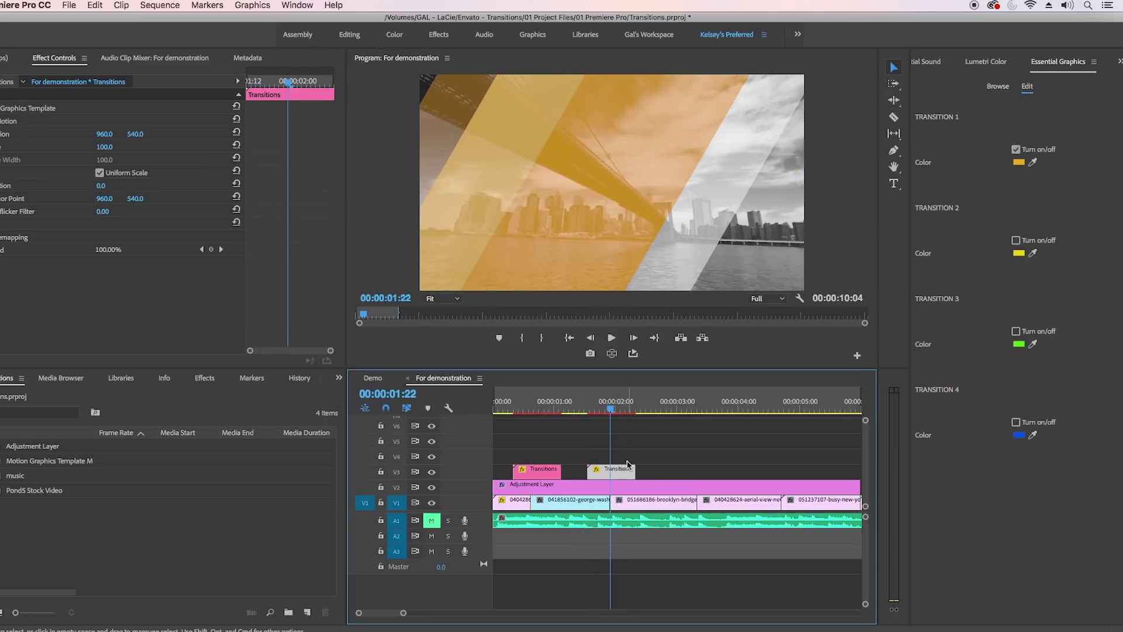
left_click(1016, 422)
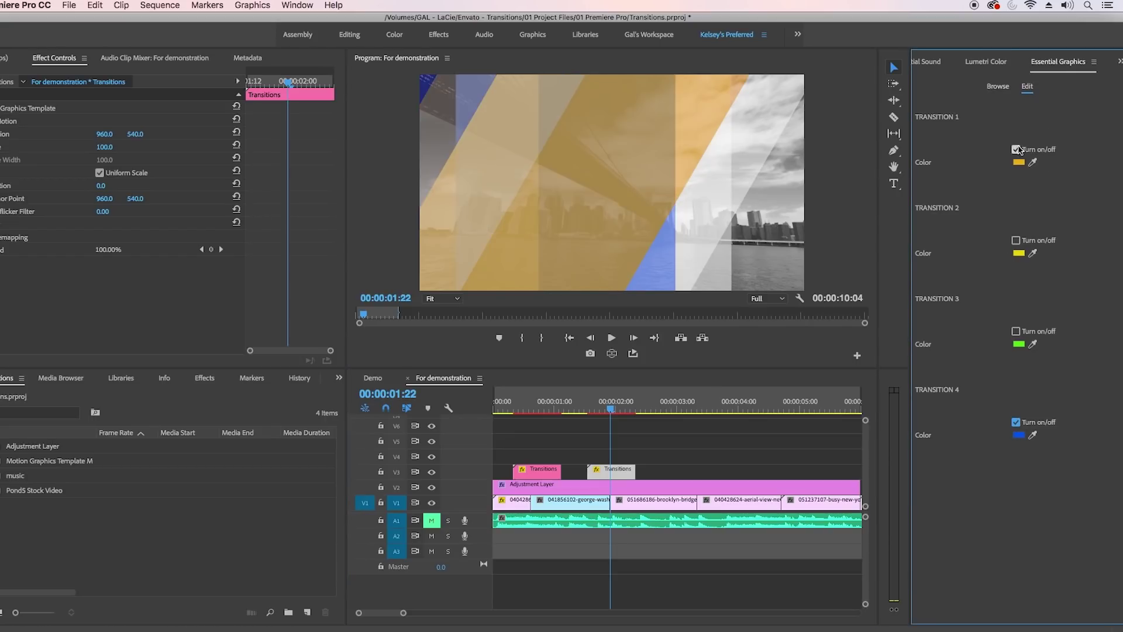
left_click(1016, 149)
Step: Copy the second Transitions clip to about 00:00:03:05 and preview it over the bridge shot
left_click(611, 475)
left_click_drag(620, 474, 707, 474)
mouse_move(690, 406)
left_mouse_down()
mouse_move(675, 408)
mouse_move(698, 412)
left_mouse_up()
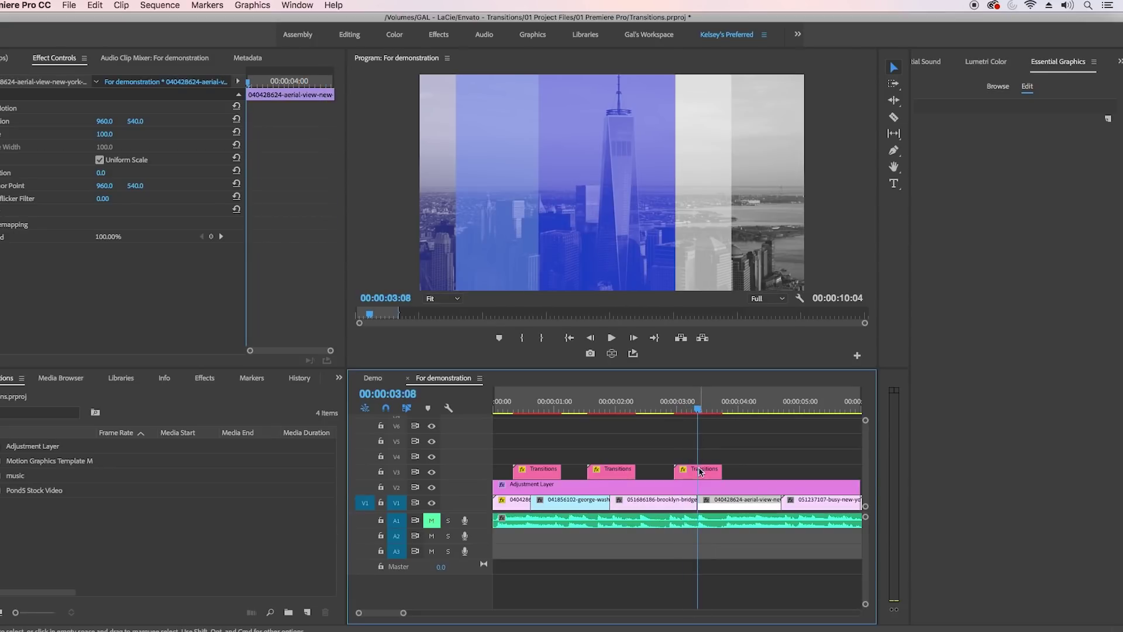
Step: Set the third Transitions clip to green Transition 3 instead of Transition 4
left_click(706, 474)
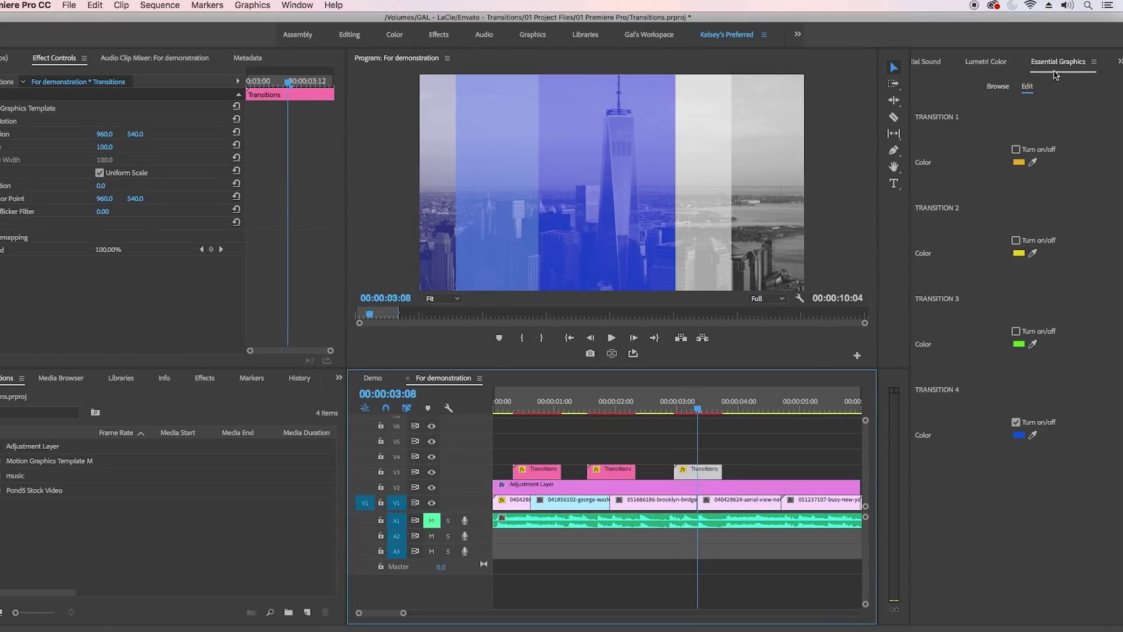
left_click(1016, 332)
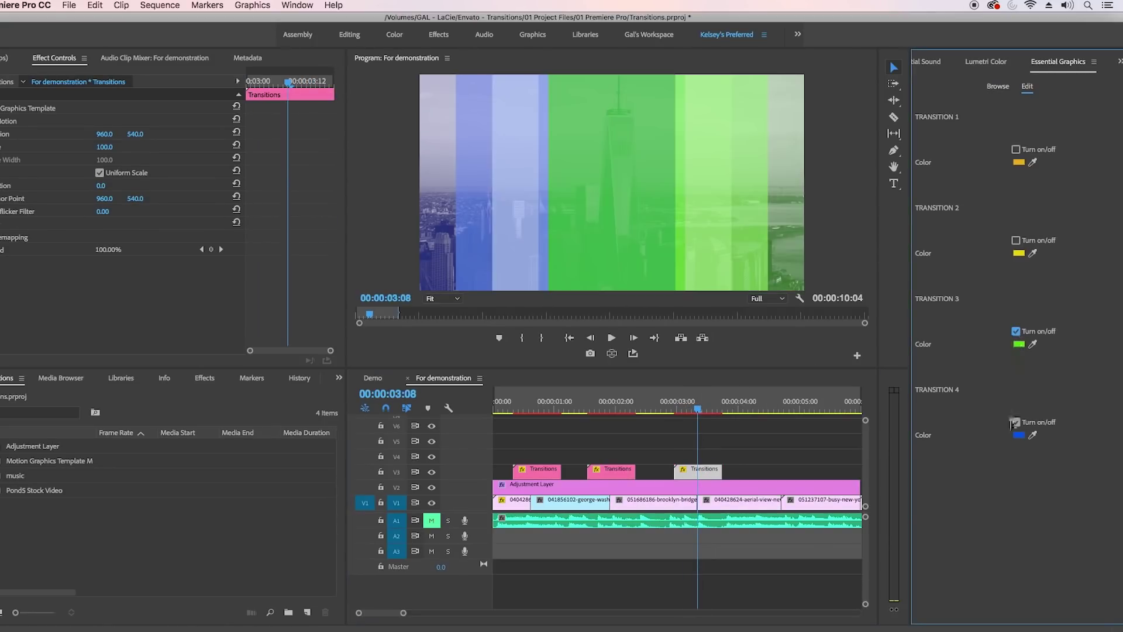
left_click(1016, 422)
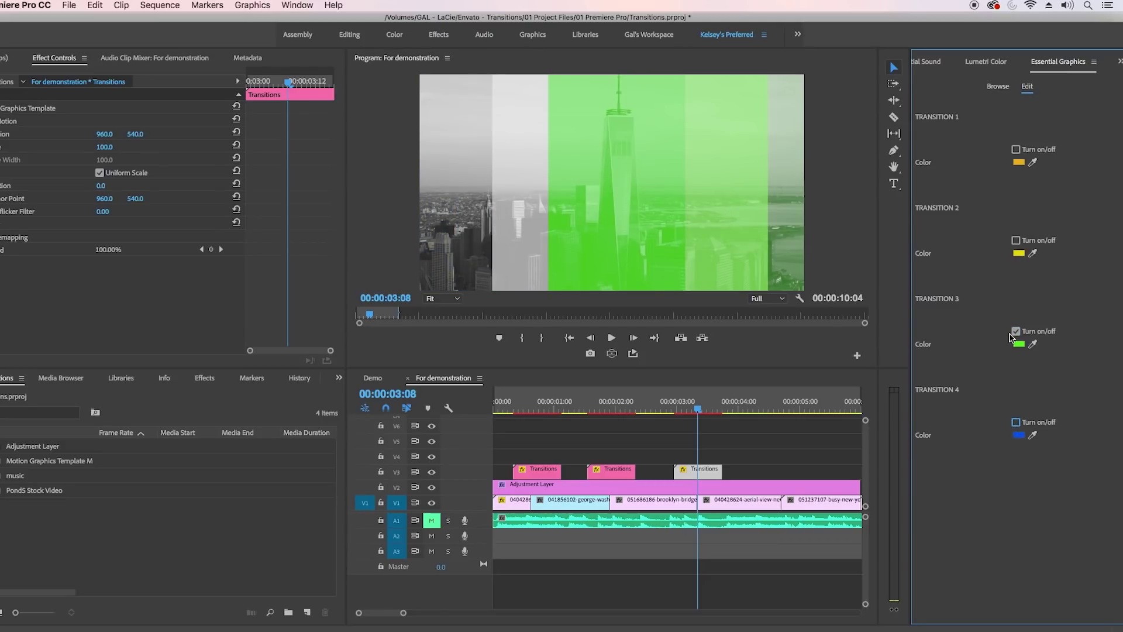
Step: Duplicate the third Transitions clip to about 04:09 over the aerial tower shot
left_click(702, 413)
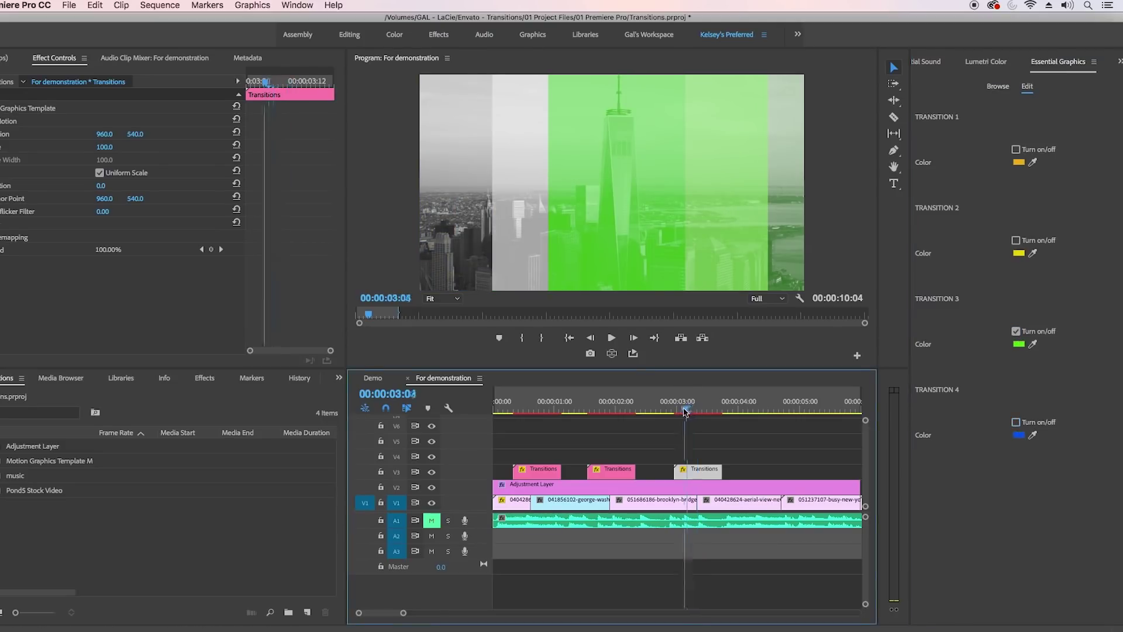
left_click_drag(704, 416, 772, 433)
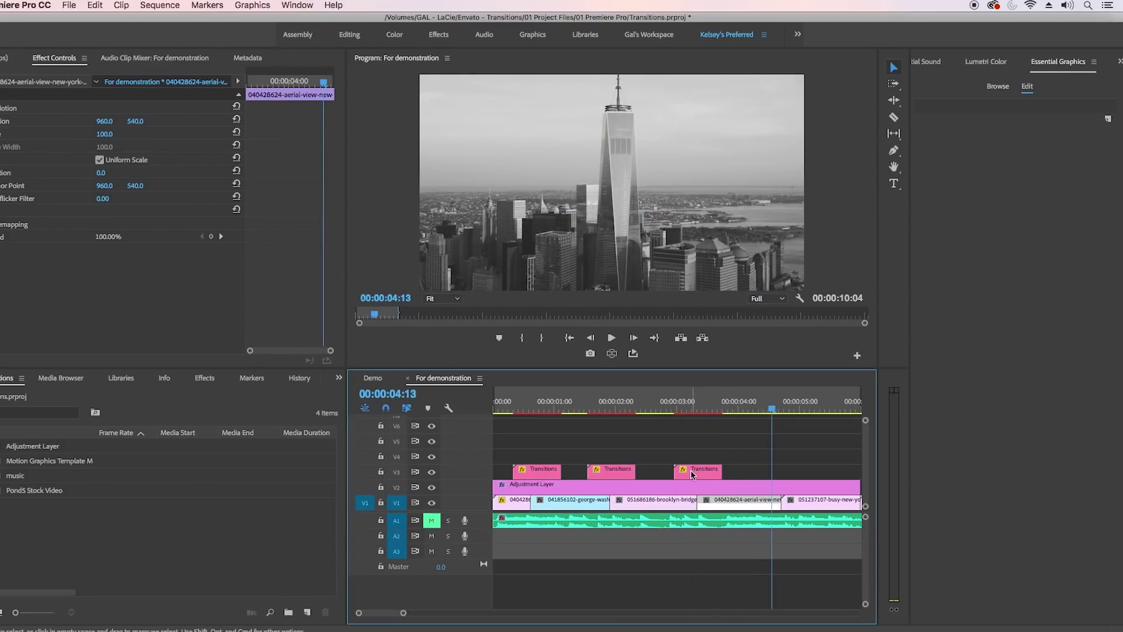
left_click(697, 474)
left_click_drag(694, 475, 781, 475)
left_click_drag(772, 406, 778, 405)
Step: Make the fourth copy show only yellow Transition 2, then zoom the timeline out
left_click(787, 471)
left_click(1017, 239)
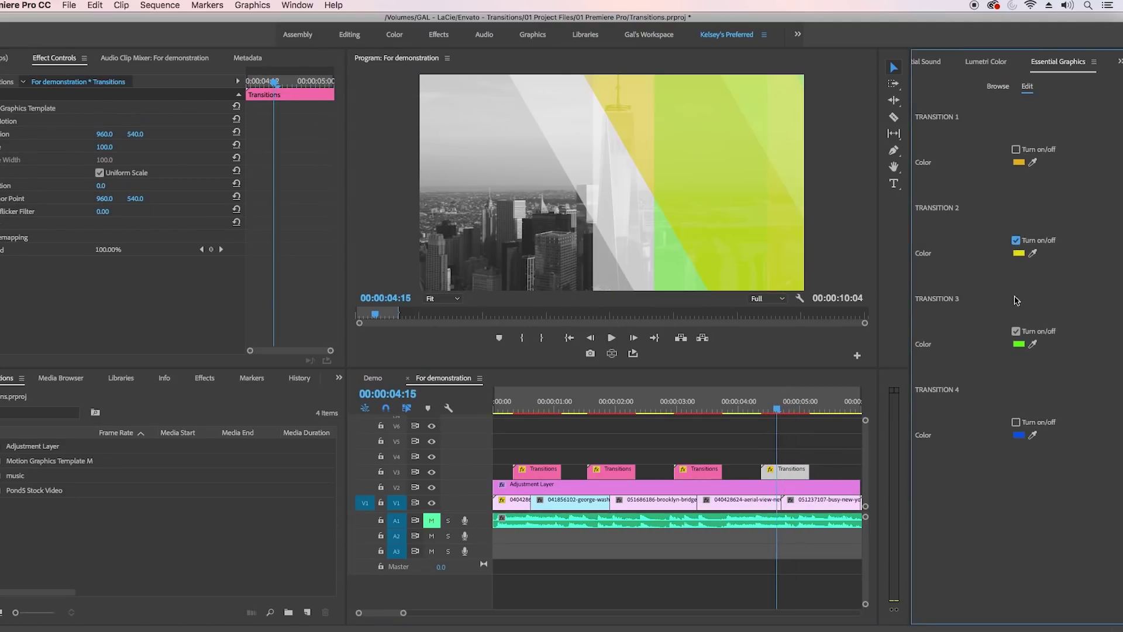
left_click(1016, 332)
left_click(595, 557)
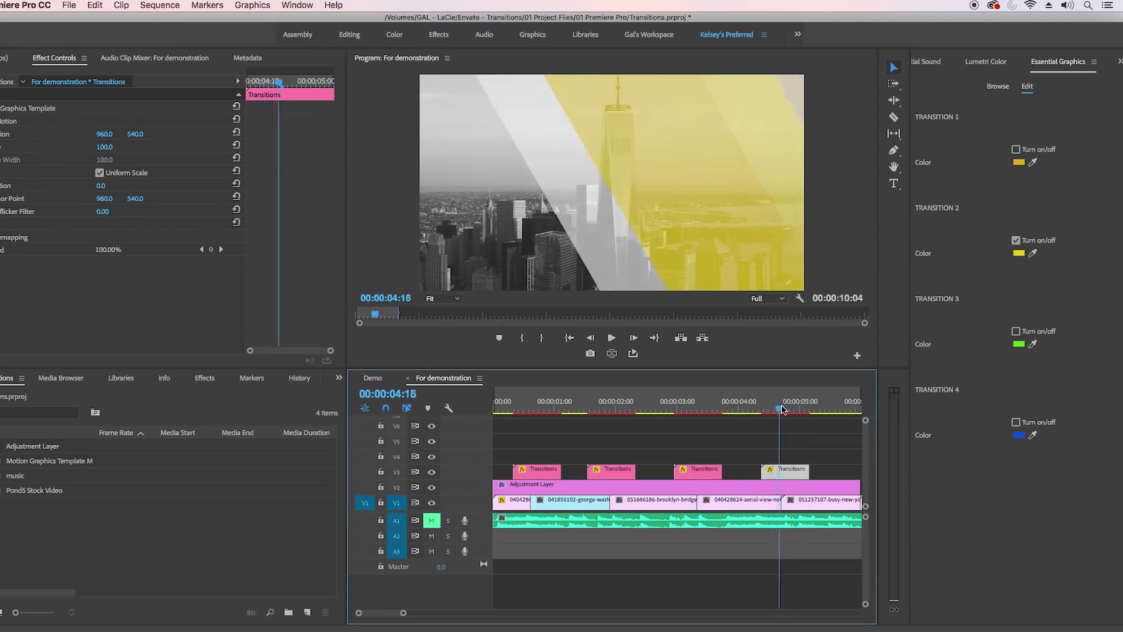
key("Right")
key("Right")
key("Right")
left_click_drag(403, 613, 419, 612)
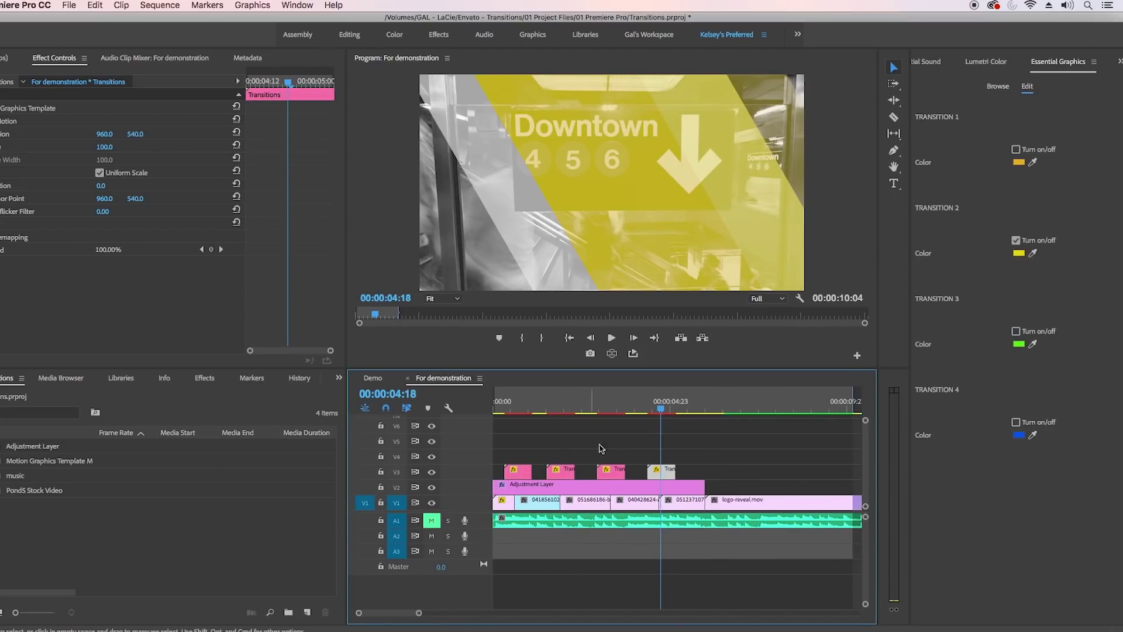
Step: Duplicate a Transitions clip further right on V3, over the Downtown clip
left_click_drag(661, 476, 708, 474)
mouse_move(691, 409)
left_mouse_down()
mouse_move(753, 415)
mouse_move(693, 416)
mouse_move(726, 419)
mouse_move(705, 419)
left_mouse_up()
left_click(715, 468)
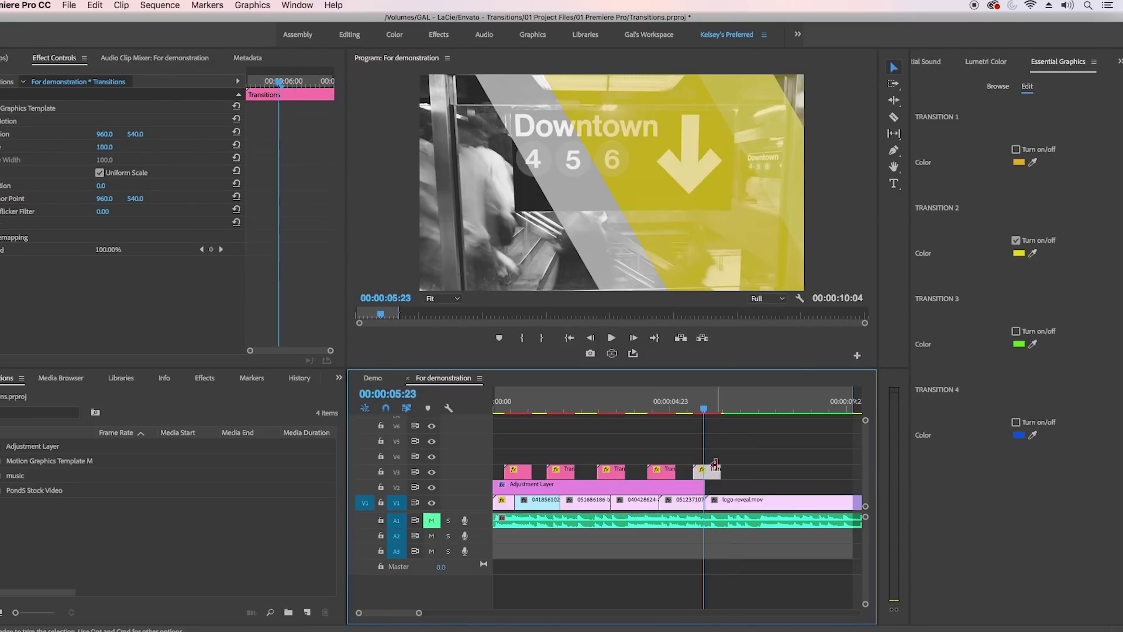
Step: Enable Transition 1 on the new copy, recolour it magenta, and preview it
left_click(1016, 150)
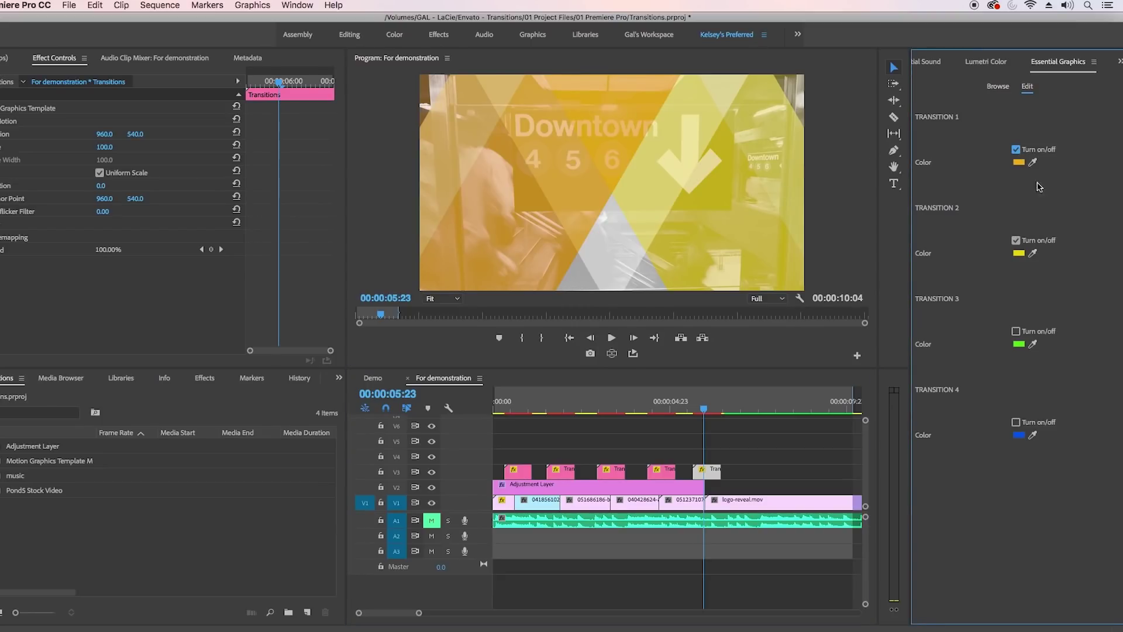
left_click(1019, 163)
left_click(565, 290)
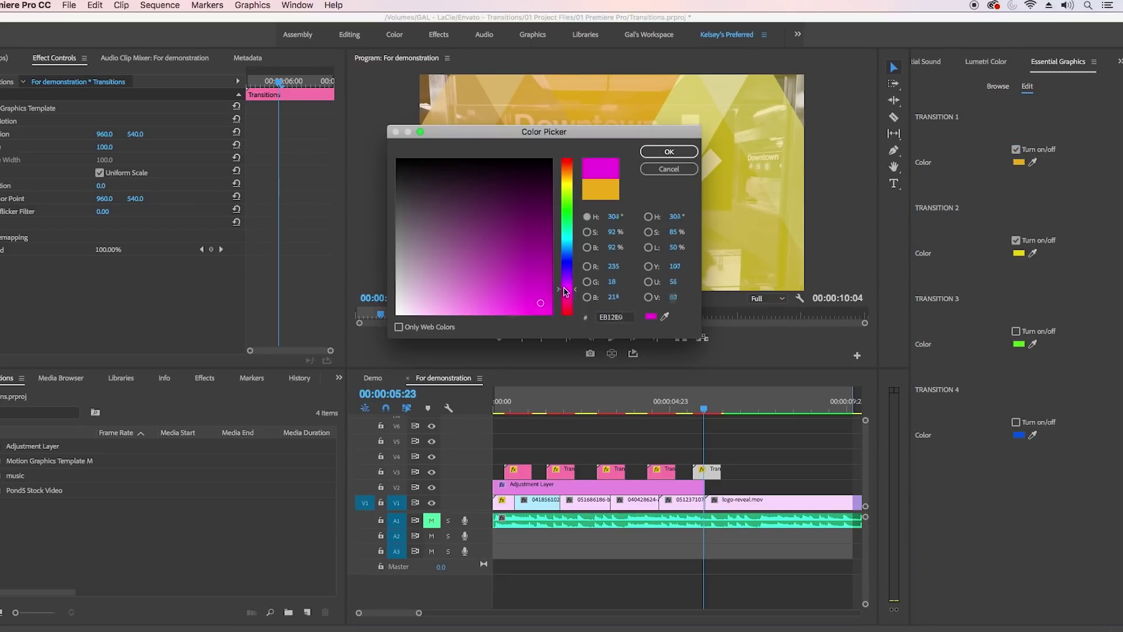
left_click(538, 288)
left_click(669, 152)
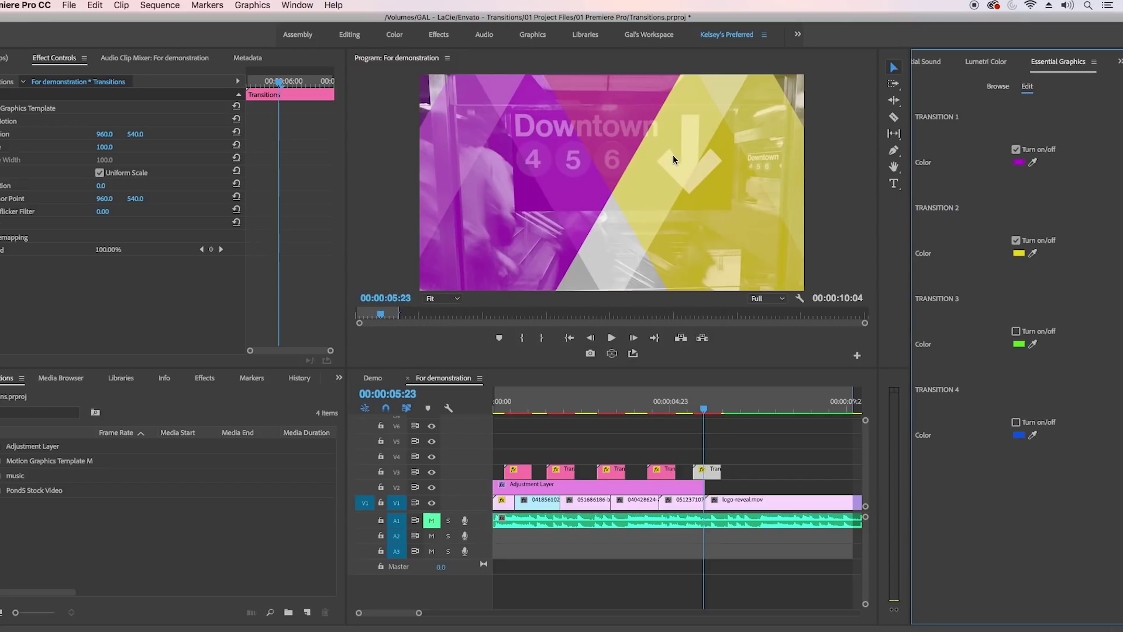
left_click(702, 416)
mouse_move(703, 411)
left_mouse_down()
mouse_move(676, 410)
mouse_move(731, 417)
mouse_move(690, 416)
mouse_move(720, 416)
left_mouse_up()
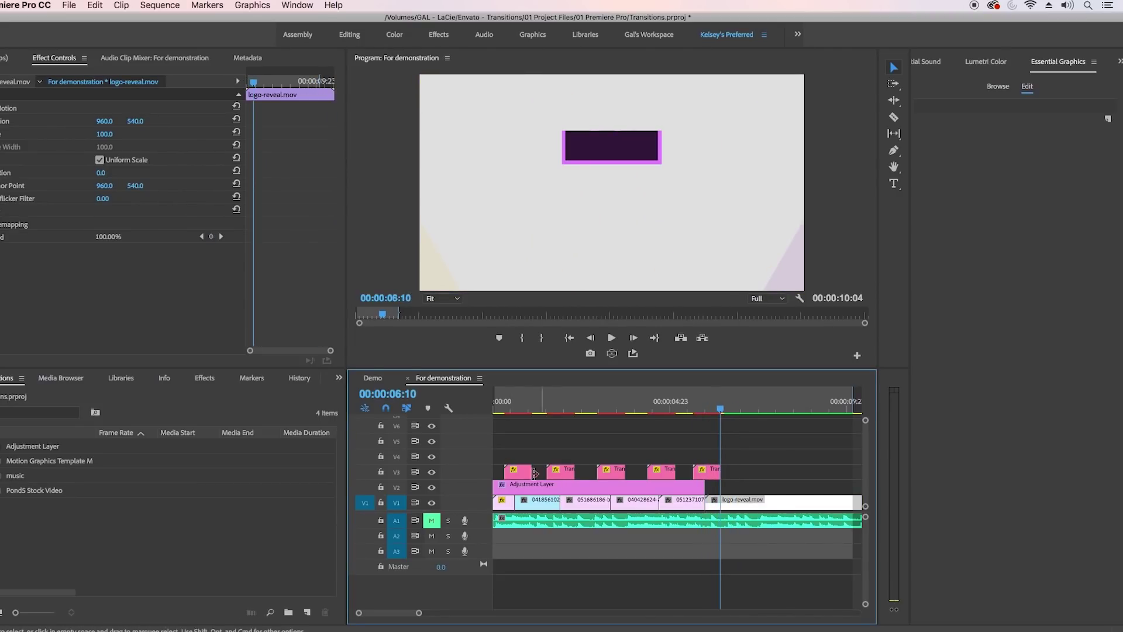
Step: Switch to the Demo sequence, zoom the timeline in, and go to the Clean Transitions title
left_click(371, 378)
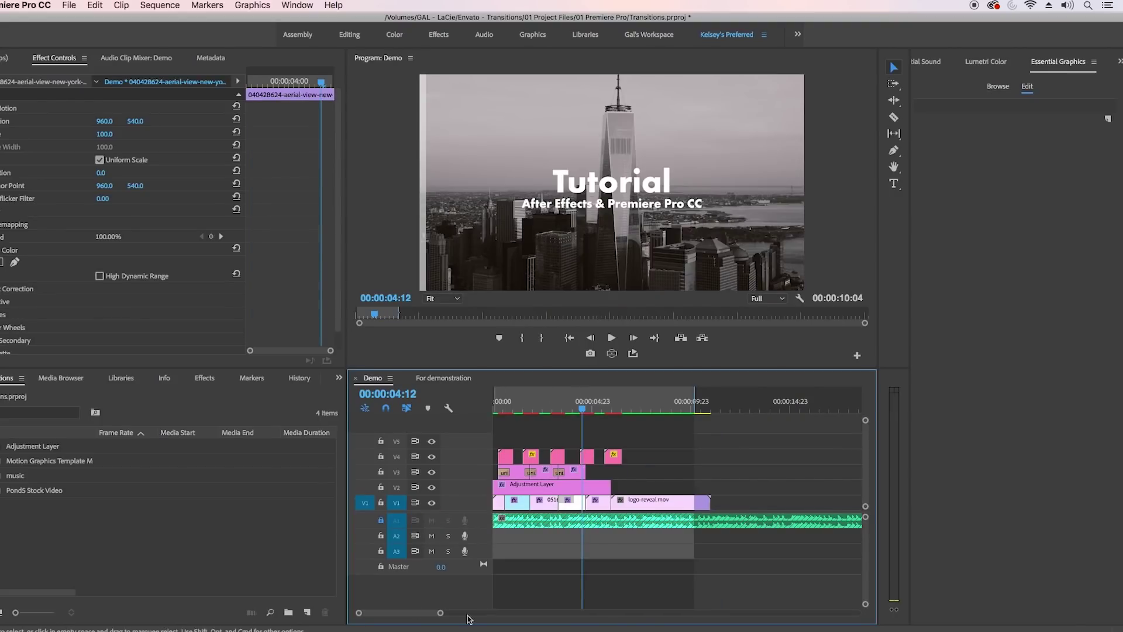
left_click_drag(440, 612, 412, 613)
left_click(518, 403)
key("Left")
key("Left")
key("Left")
key("Left")
key("Left")
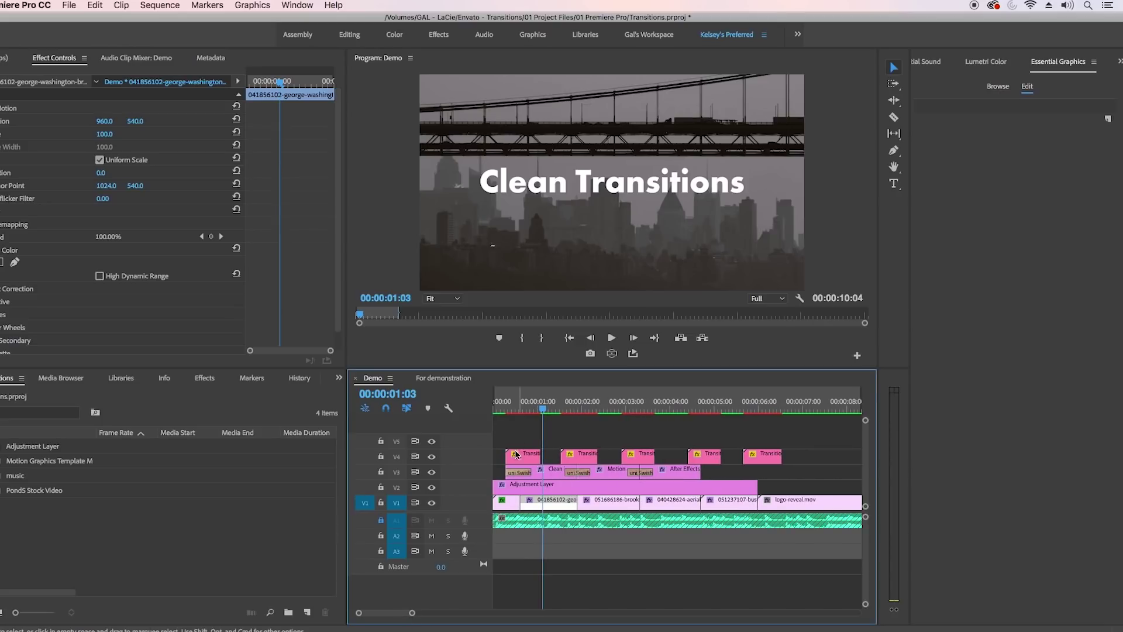
Step: Inspect the three V4 Transitions clips and the Clean Transitions title's text properties
left_click(518, 456)
left_click(579, 457)
left_click(638, 457)
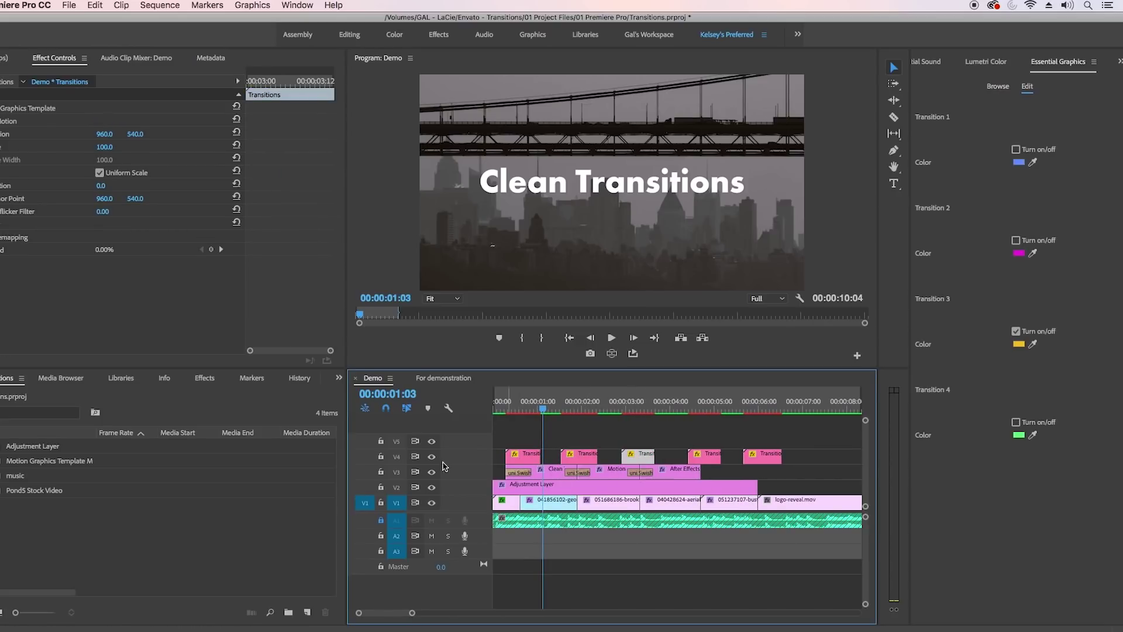
left_click(546, 474)
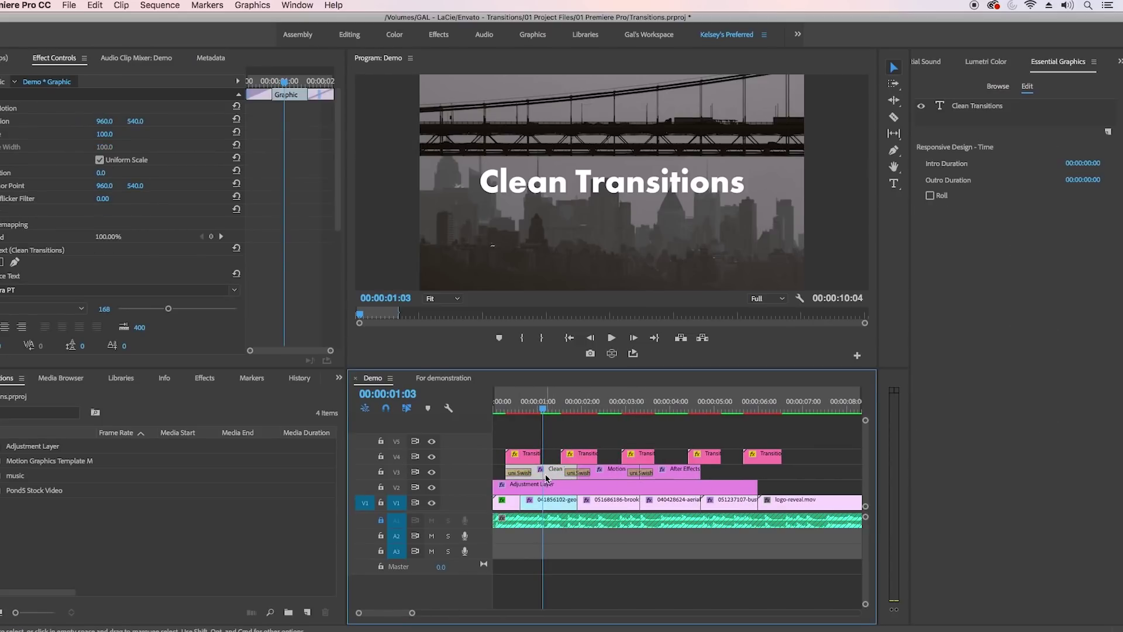
left_click(987, 112)
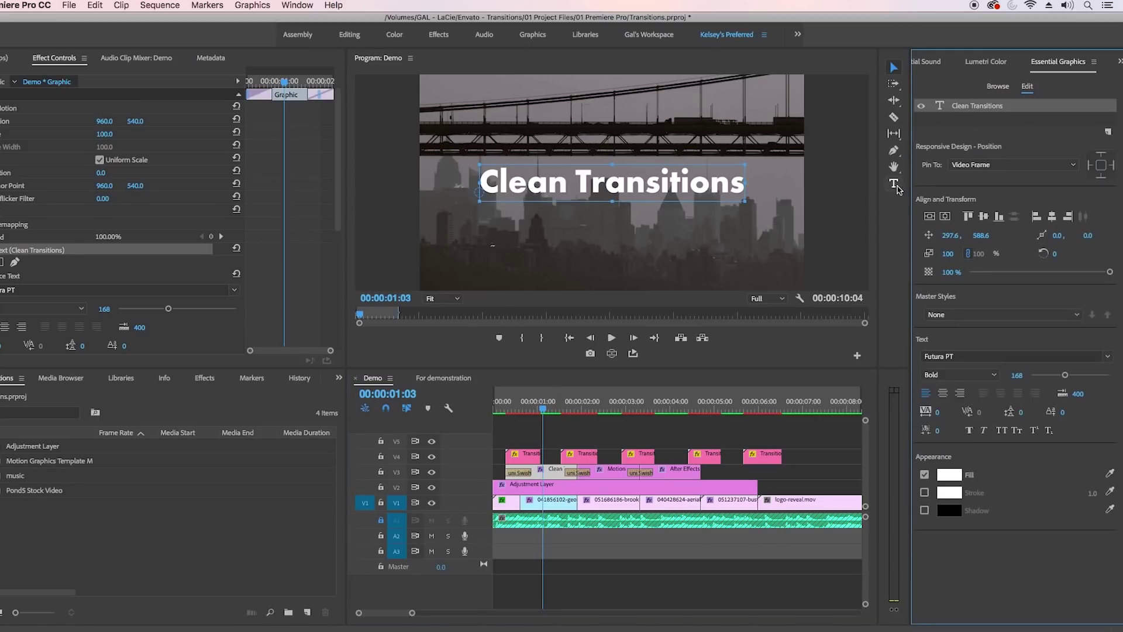
Step: Inspect the Motion Graphics Template and After Effects title clips on V3
left_click_drag(572, 408, 617, 409)
left_click(616, 476)
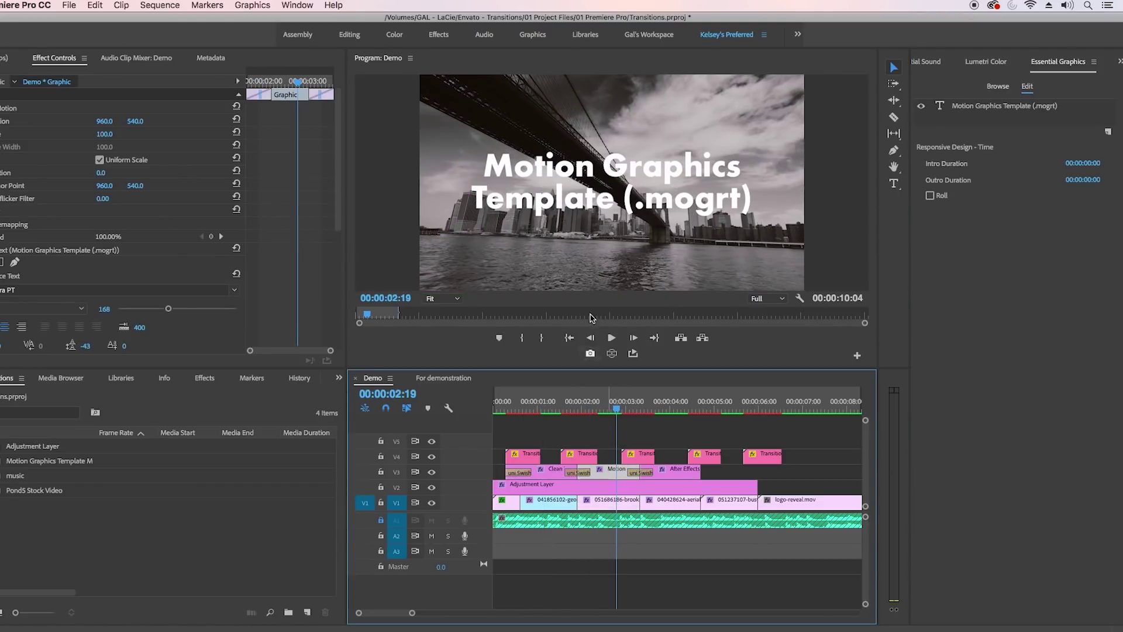
left_click(670, 403)
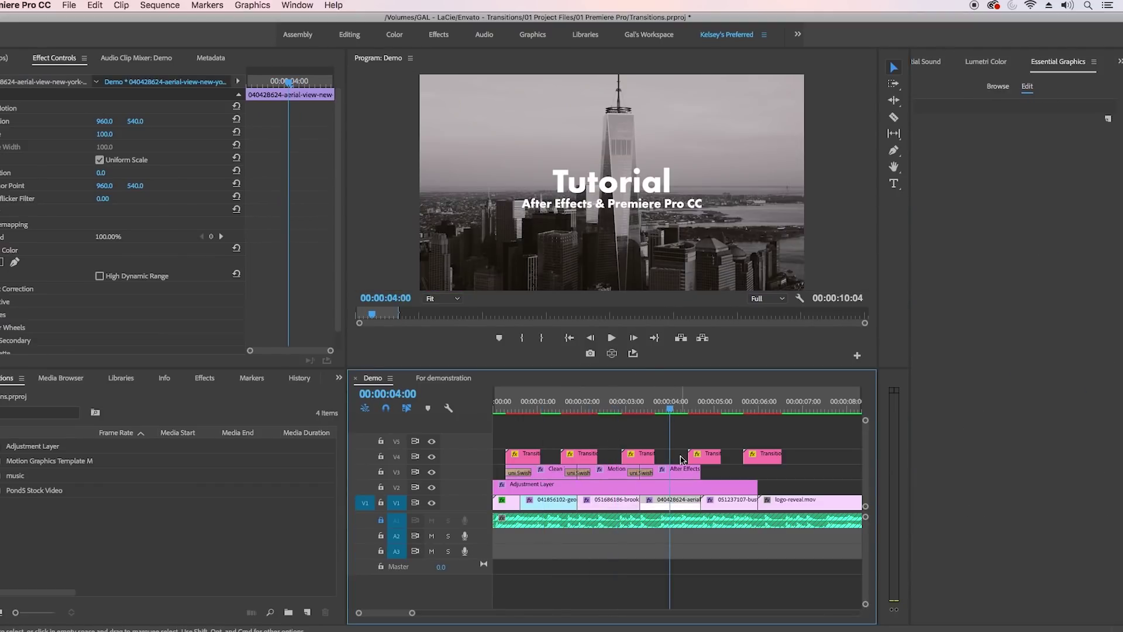
left_click(680, 471)
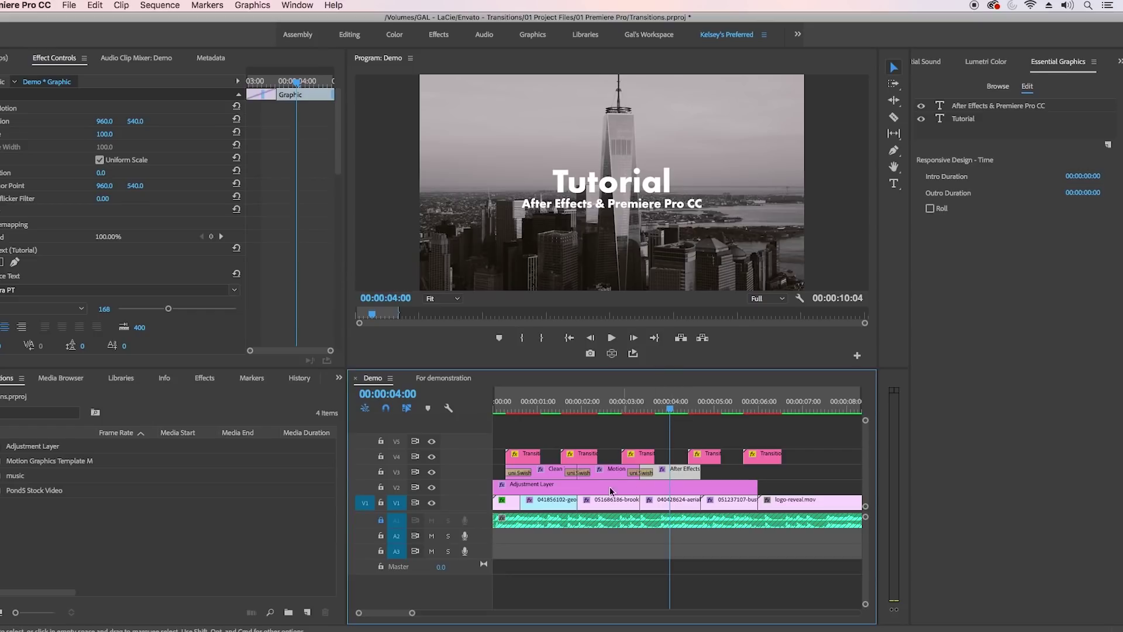
Step: Preview and select the uni.Swish transition into the Clean Transitions title
left_click(522, 403)
left_click_drag(554, 417, 575, 419)
left_click(580, 477)
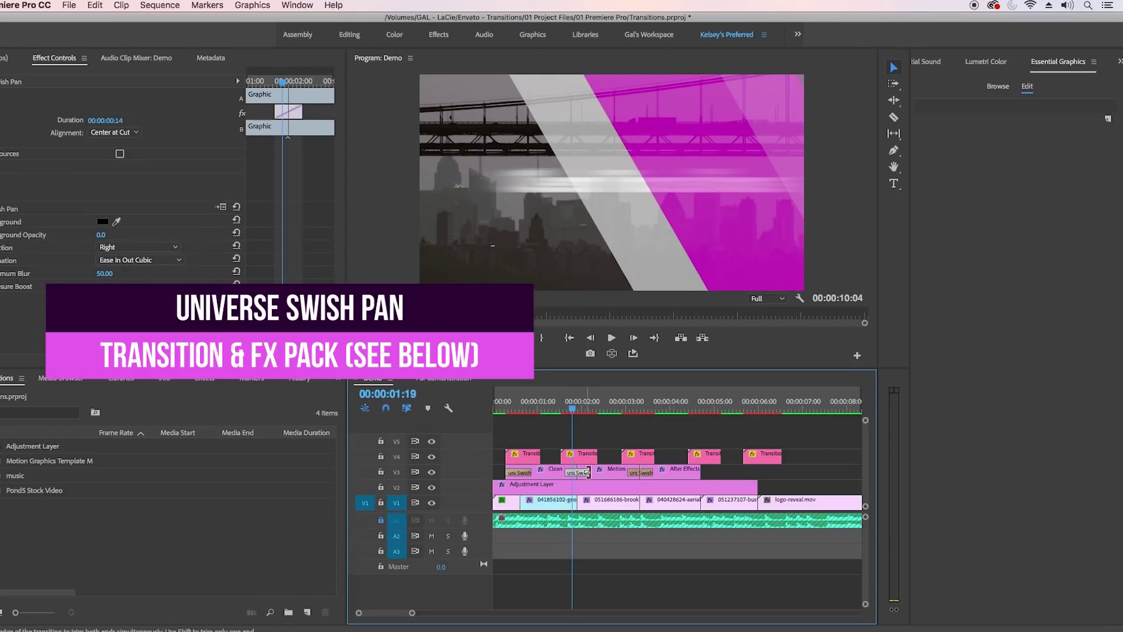
mouse_move(570, 409)
left_mouse_down()
mouse_move(587, 408)
mouse_move(568, 408)
left_mouse_up()
Step: Hide track V4, select the uni.Swish transition on V3, and show the Effects panel
left_click(431, 457)
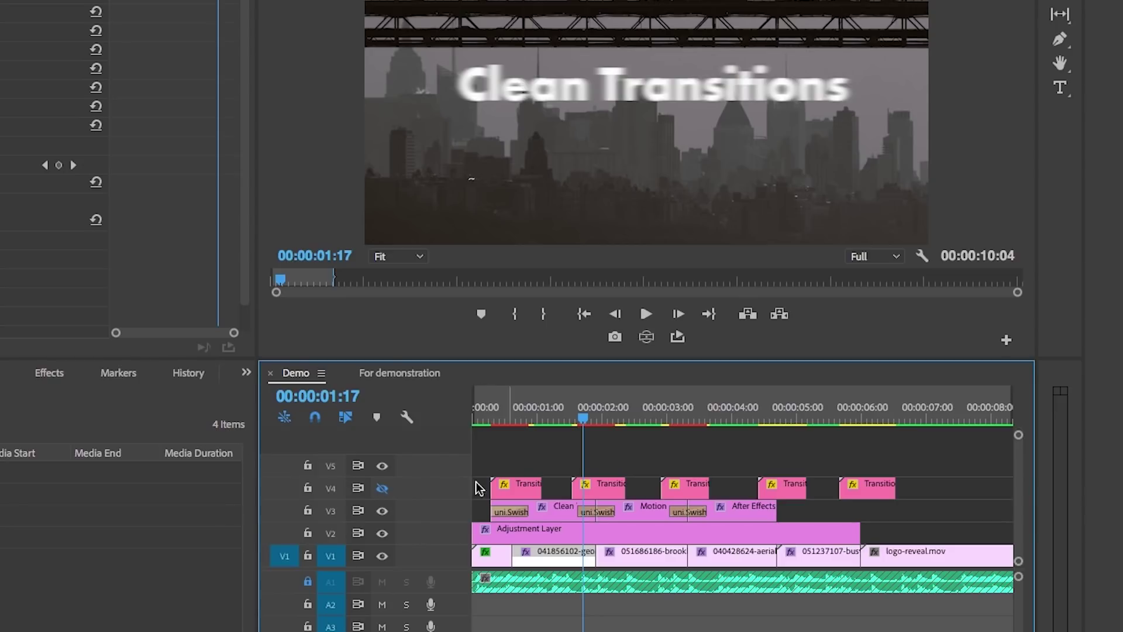
left_click_drag(580, 410, 615, 433)
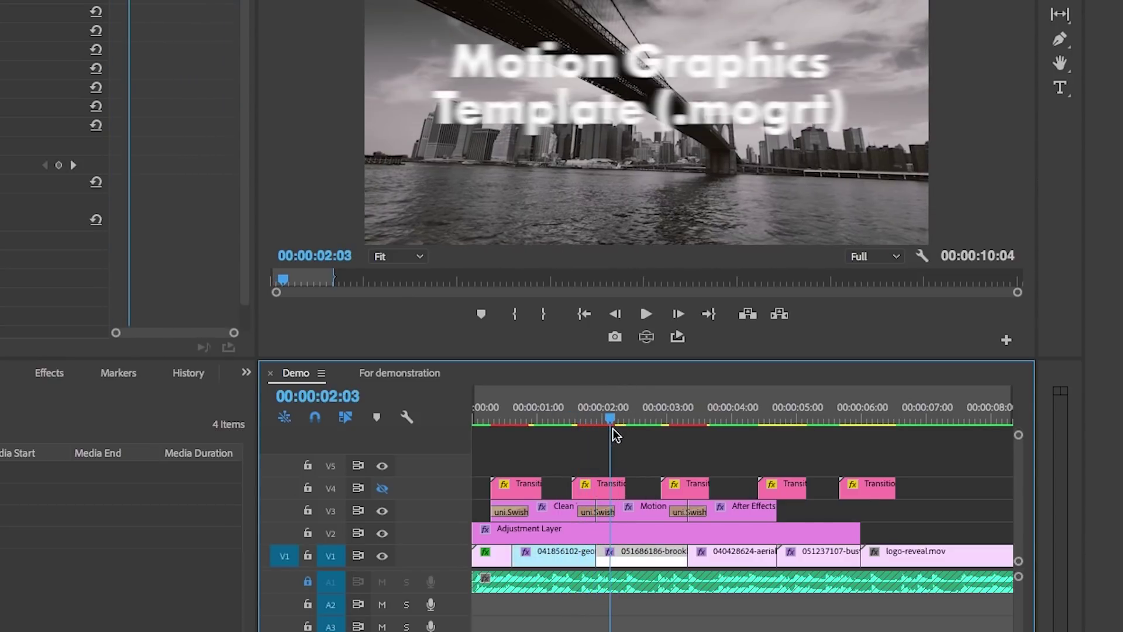
left_click(594, 513)
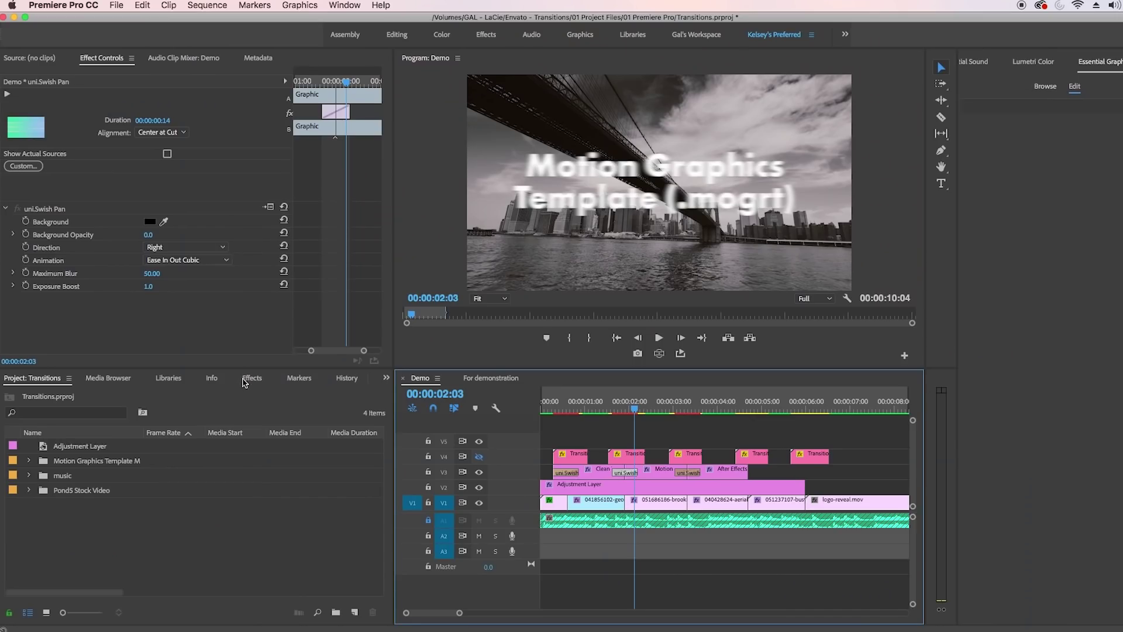
left_click(252, 378)
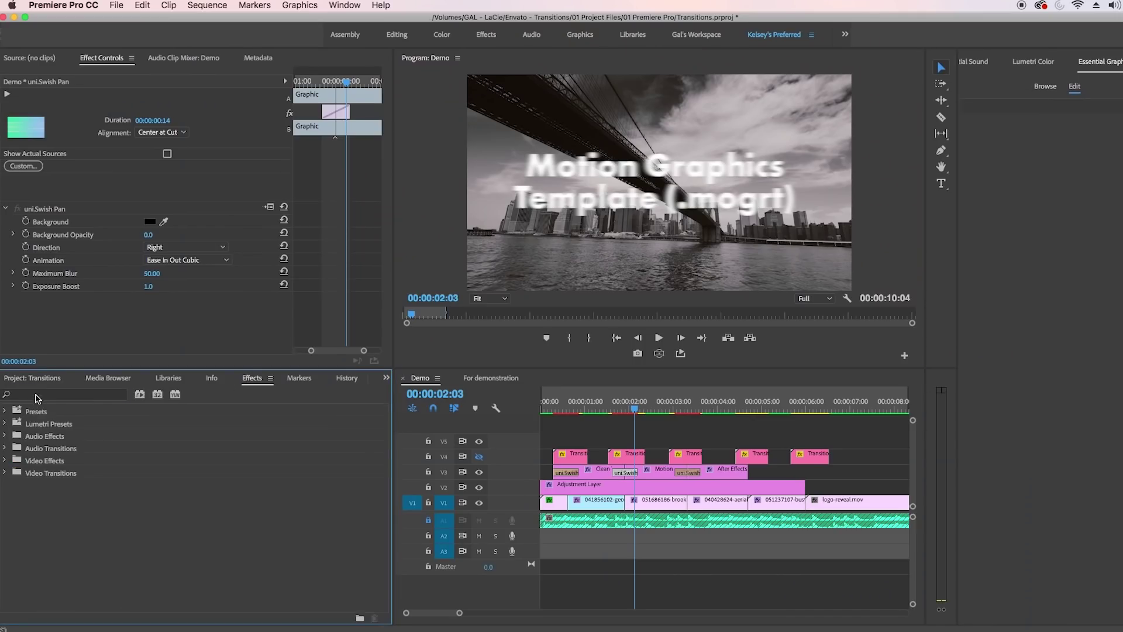
Step: Filter effects by 'wipe' and select Wipe, then re-show track V4 and jump to 01:23
left_click(37, 395)
type("wipe")
scroll(129, 507, "down", 10)
left_click(49, 608)
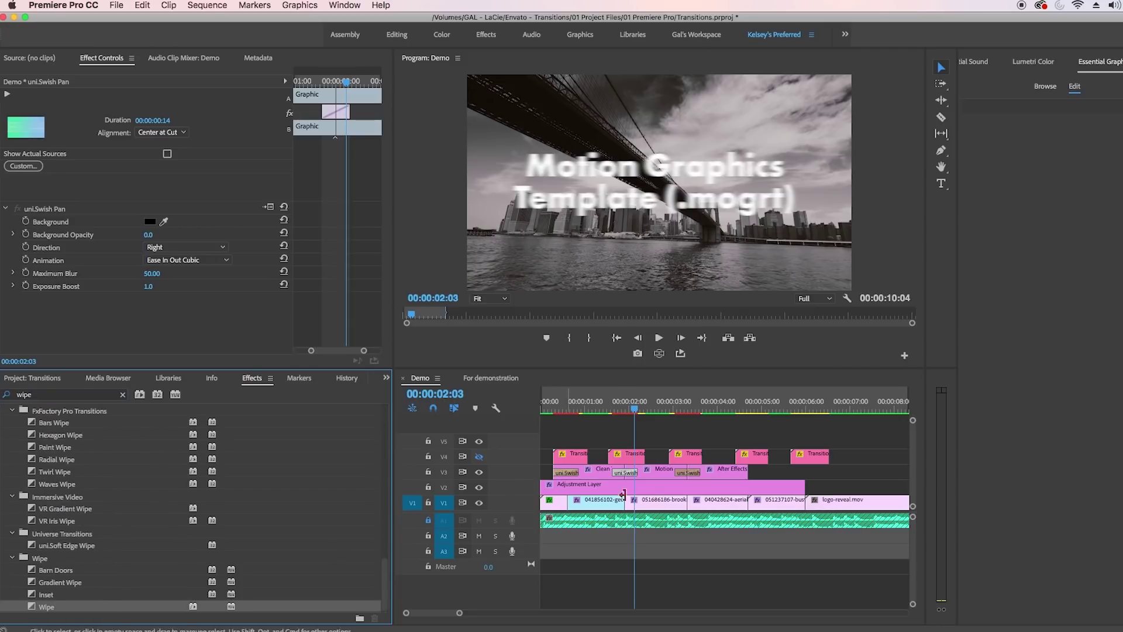
left_click(479, 456)
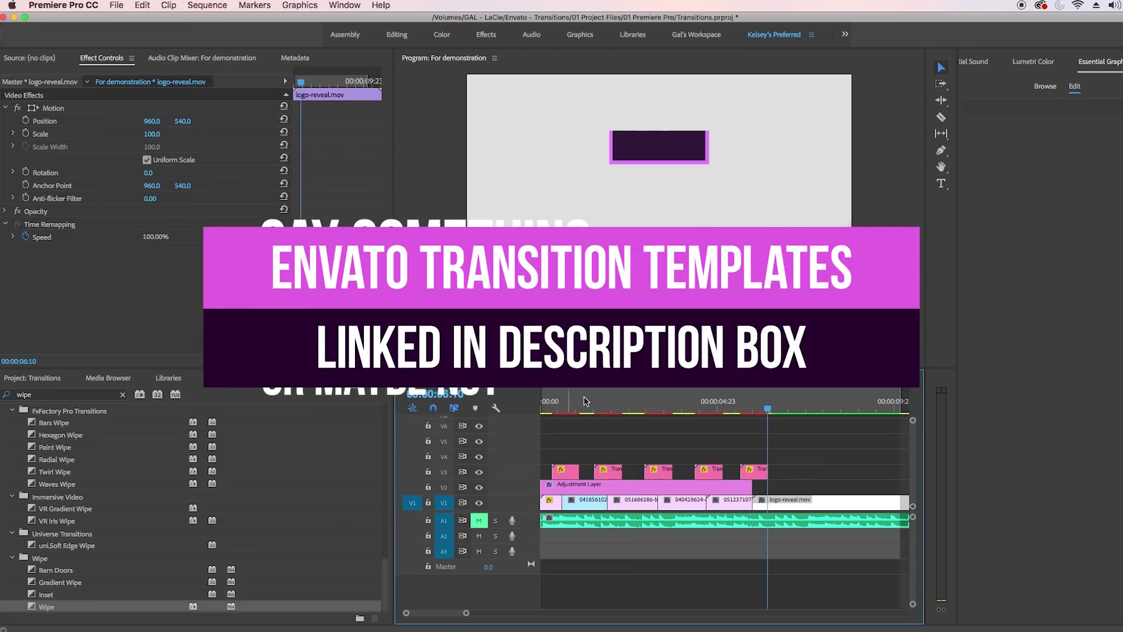
left_click(611, 406)
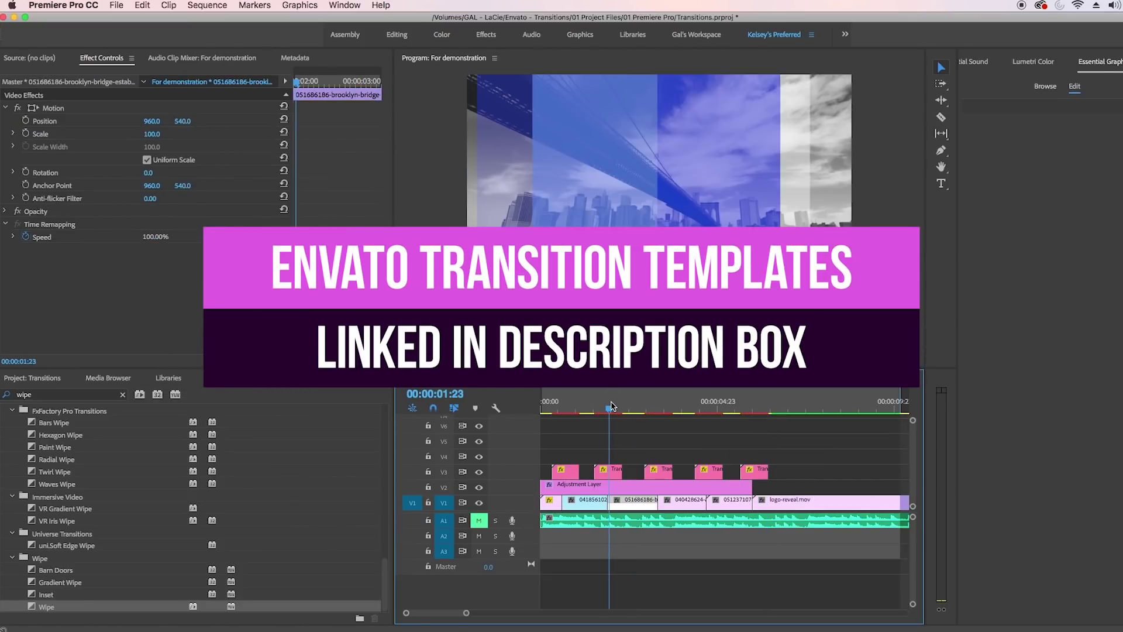